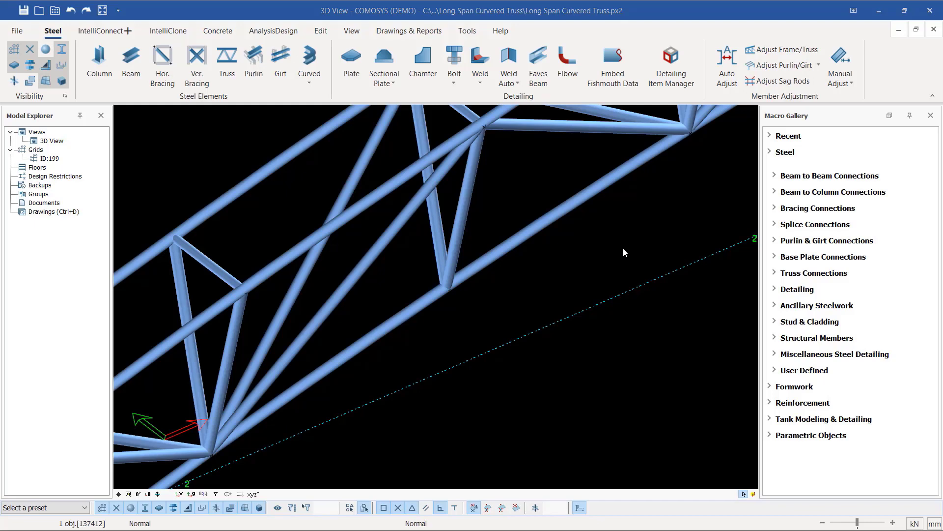
Examine the joint where the two upper truss chords meet the end plate at the column head
scroll(535, 279, down, 10)
scroll(423, 302, up, 6)
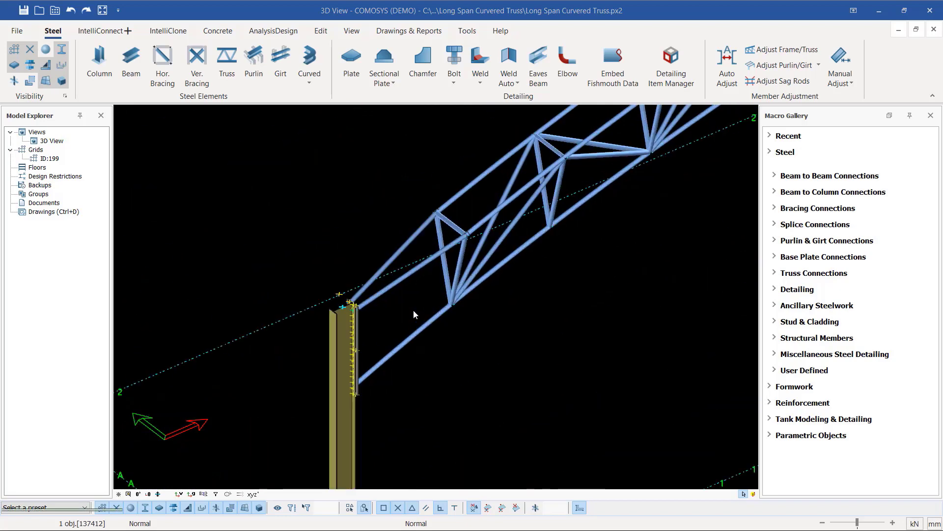
scroll(364, 323, up, 2)
scroll(270, 314, up, 3)
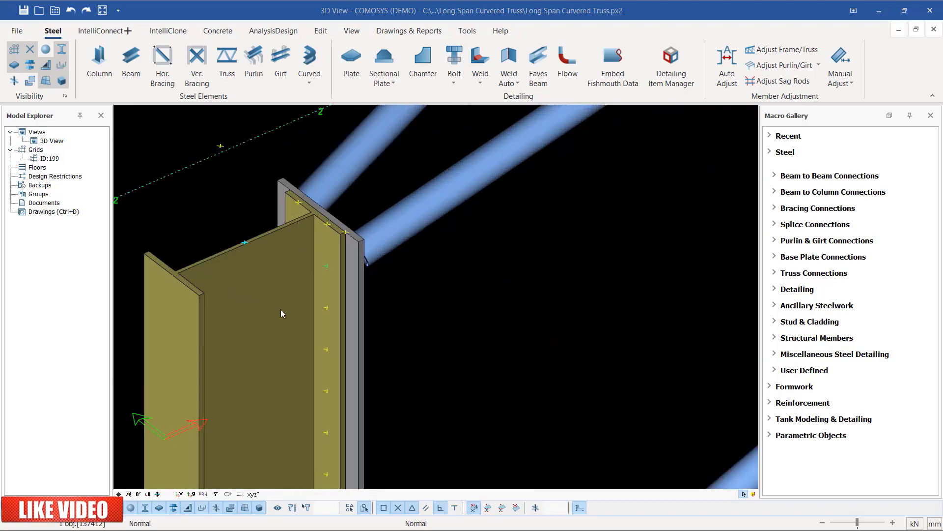
middle_drag(345, 237, 340, 259)
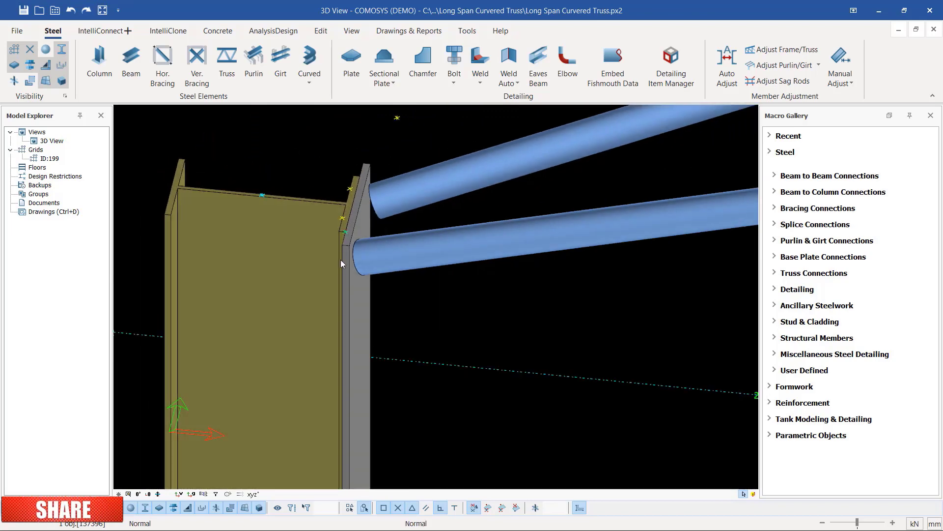
scroll(356, 285, up, 3)
click(347, 293)
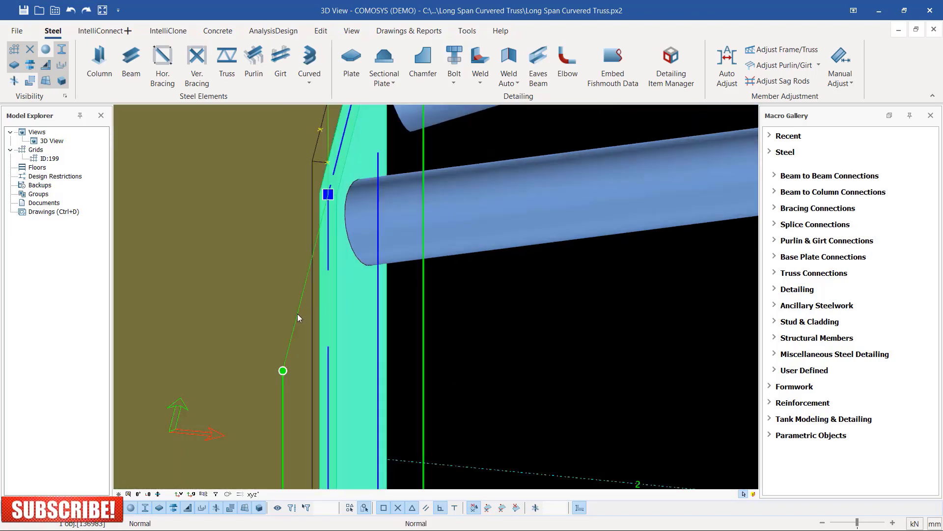
scroll(297, 314, down, 5)
click(409, 220)
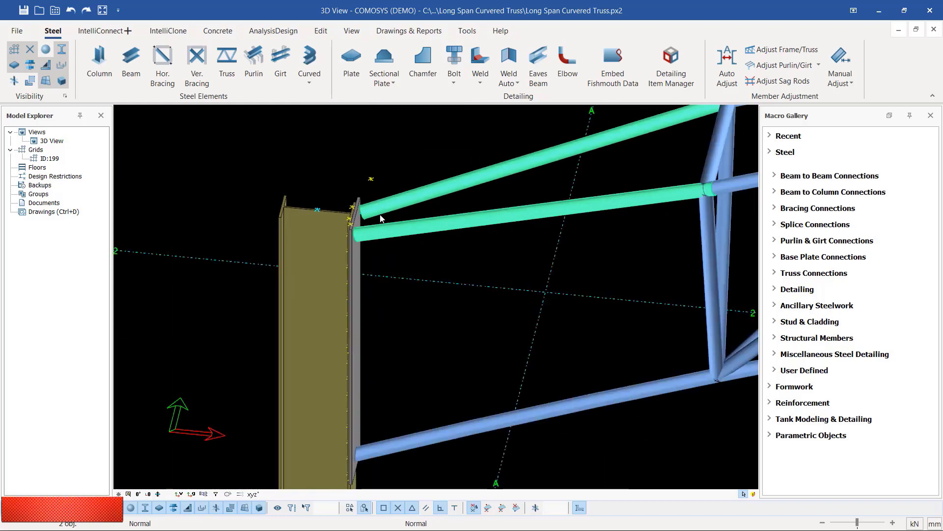
scroll(347, 222, up, 5)
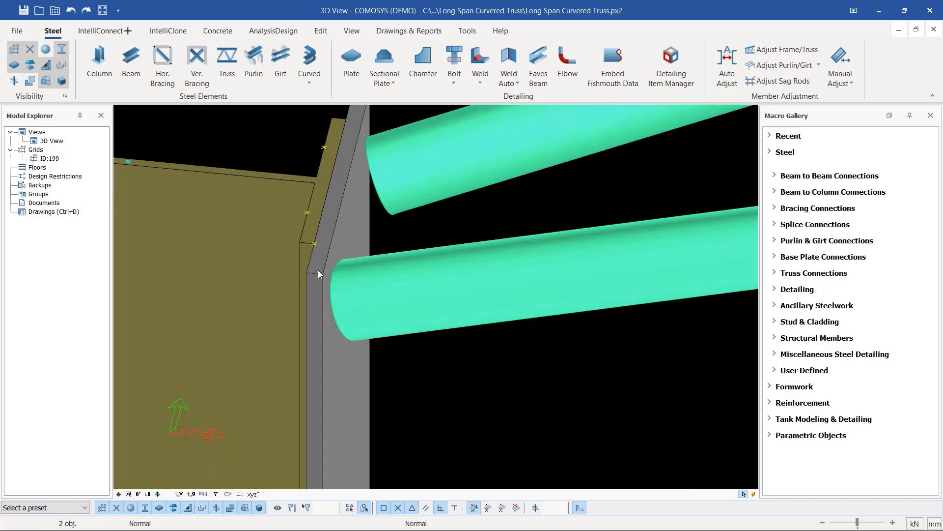
click(315, 244)
ctrl+middle_drag(314, 244, 393, 243)
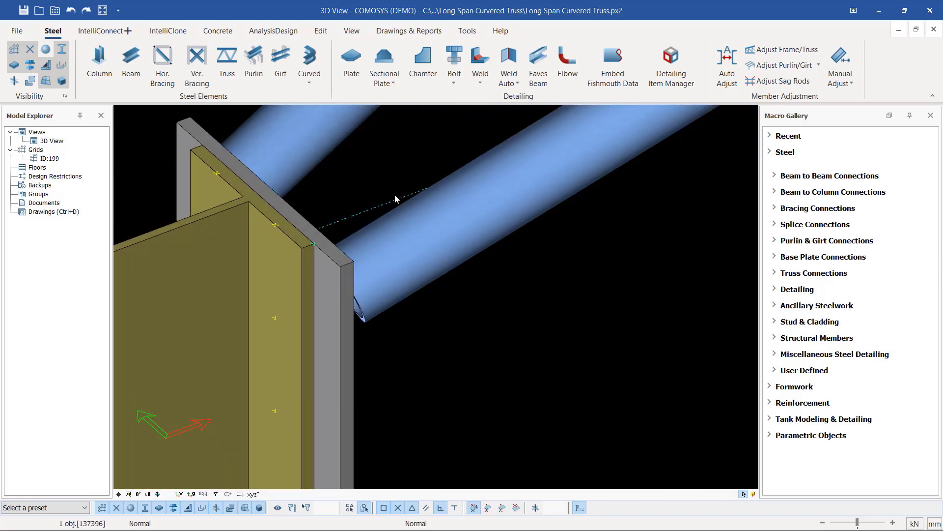
Inspect the end plate and the vertical row of marked points along the adjoining column flange
click(347, 269)
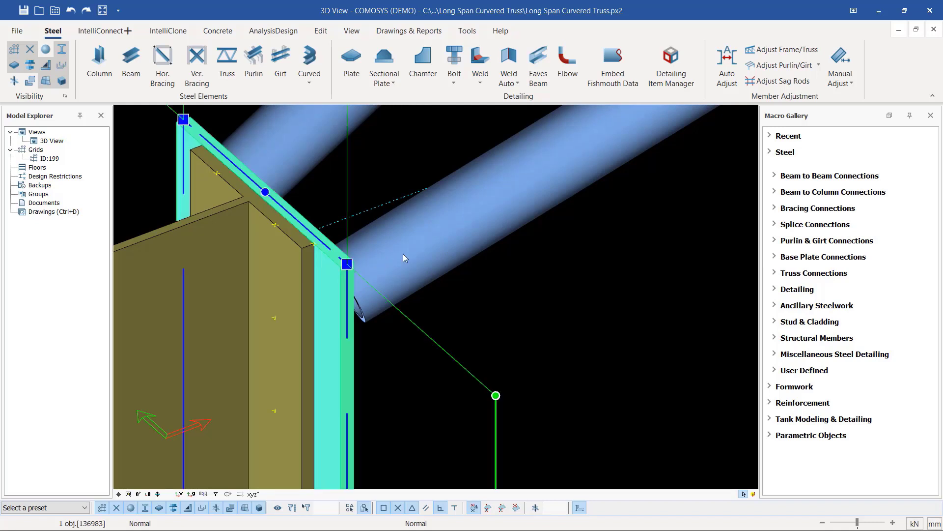
click(482, 206)
scroll(396, 199, down, 4)
scroll(366, 257, up, 4)
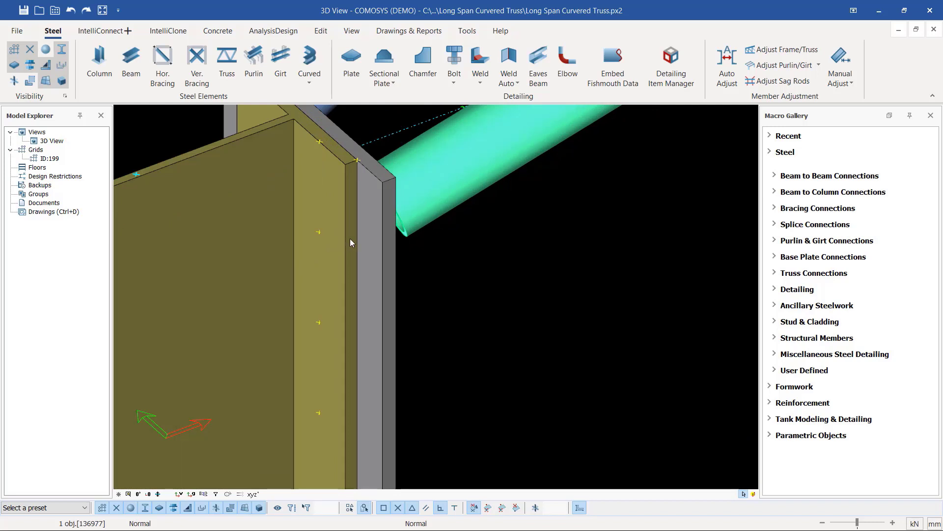
click(383, 211)
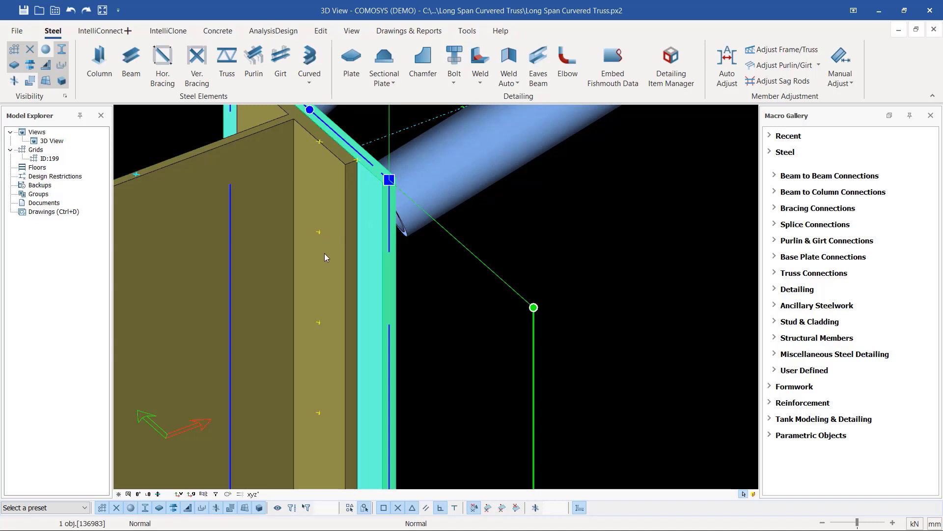
scroll(305, 253, down, 5)
key(Escape)
scroll(284, 259, up, 4)
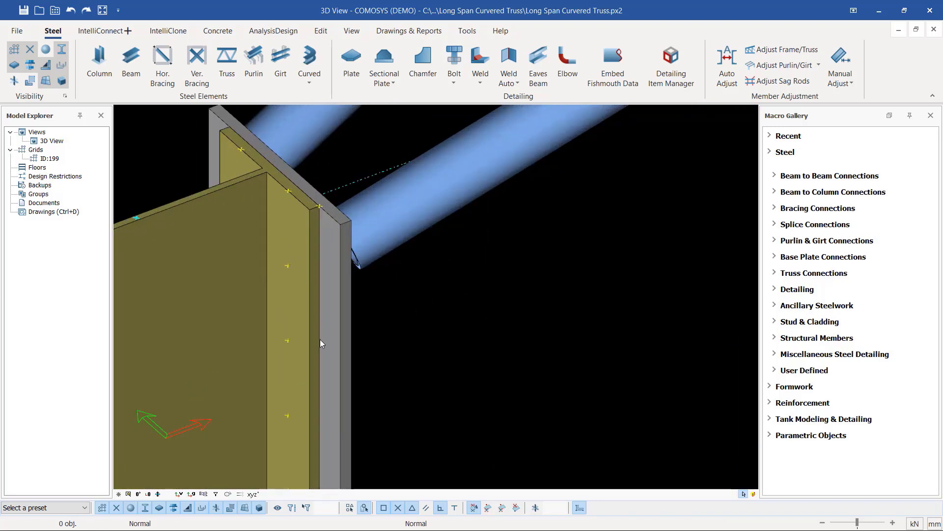
scroll(302, 253, down, 3)
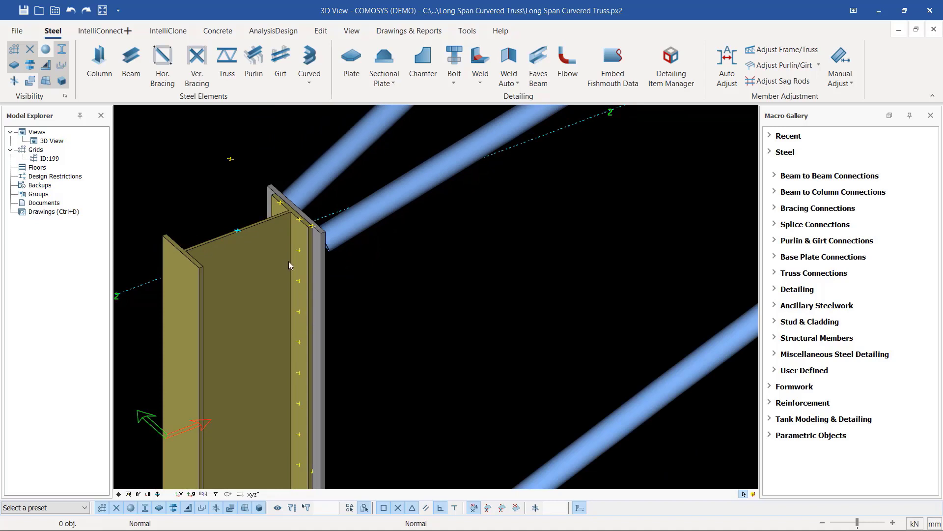
scroll(314, 221, down, 2)
scroll(307, 304, up, 4)
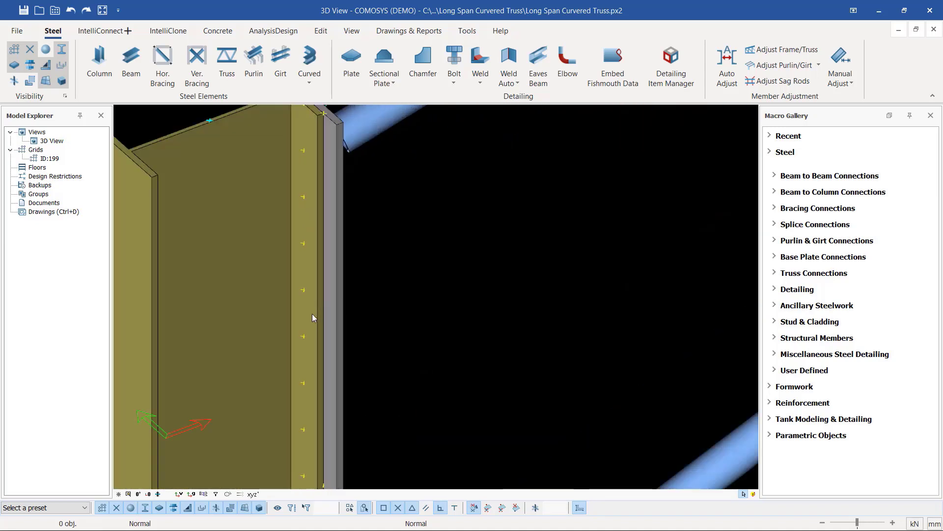
scroll(313, 317, down, 3)
scroll(334, 203, up, 2)
Measure the vertical distance between two neighbouring marked points near the head of the column flange
right_click(503, 253)
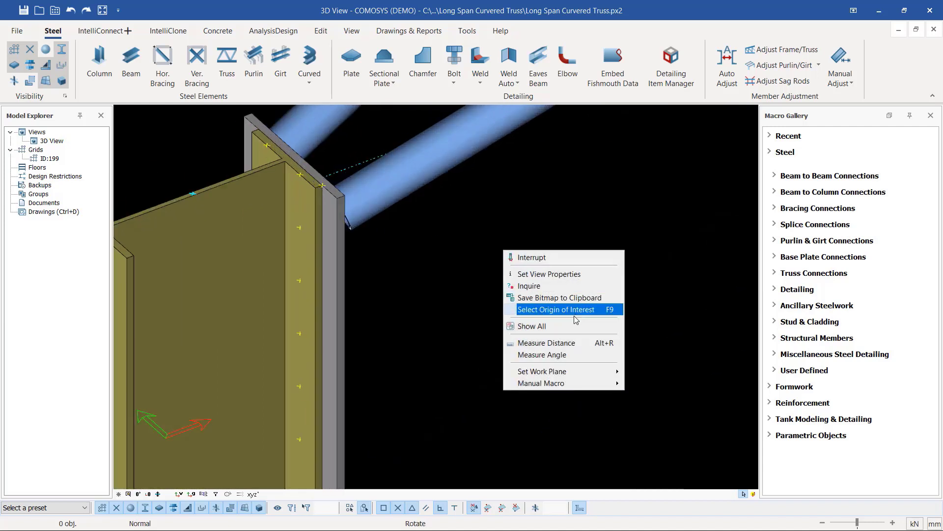
click(566, 343)
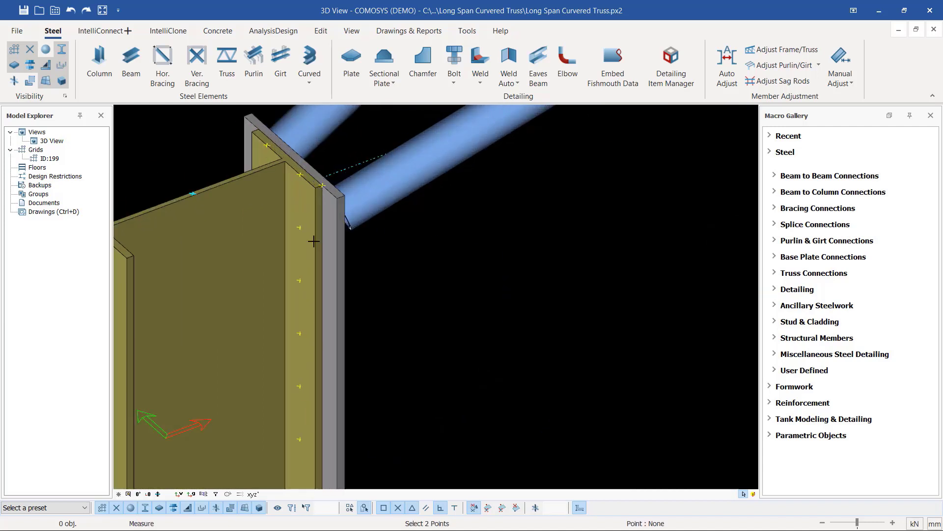
scroll(314, 241, up, 2)
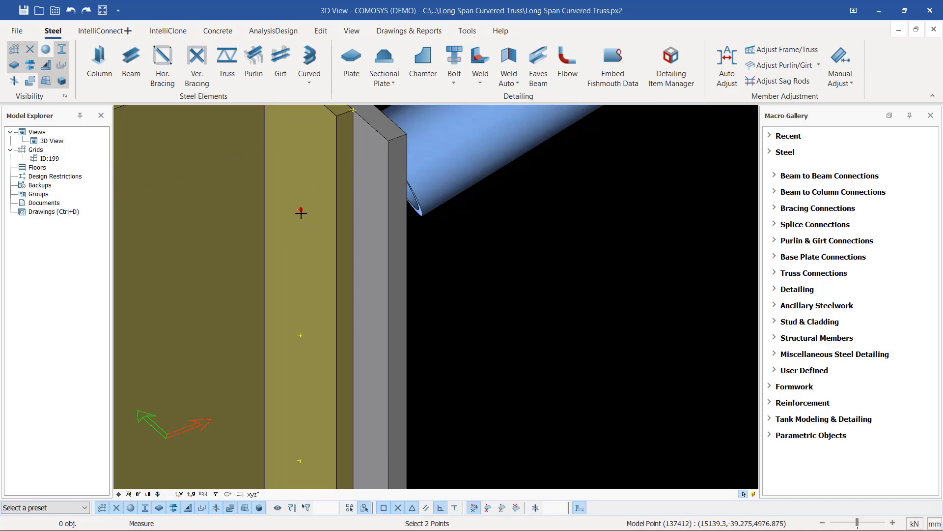
click(301, 211)
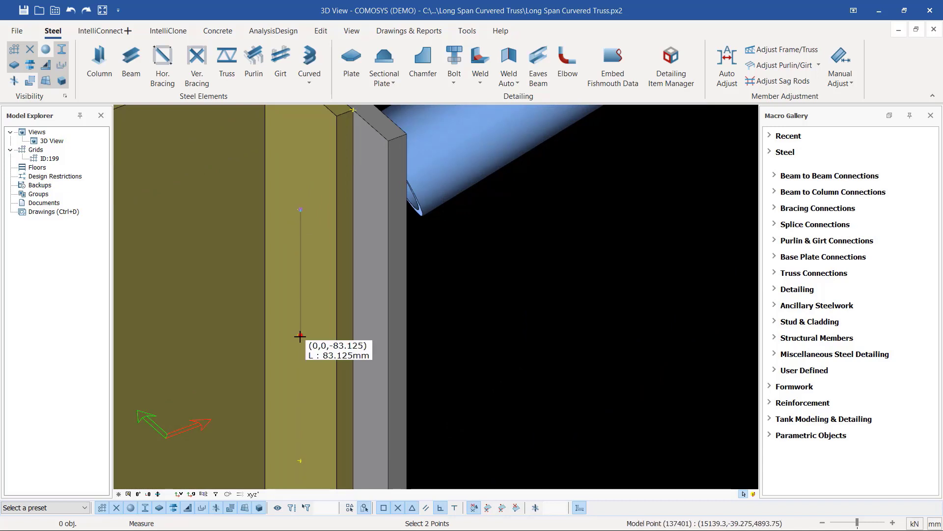
right_click(535, 277)
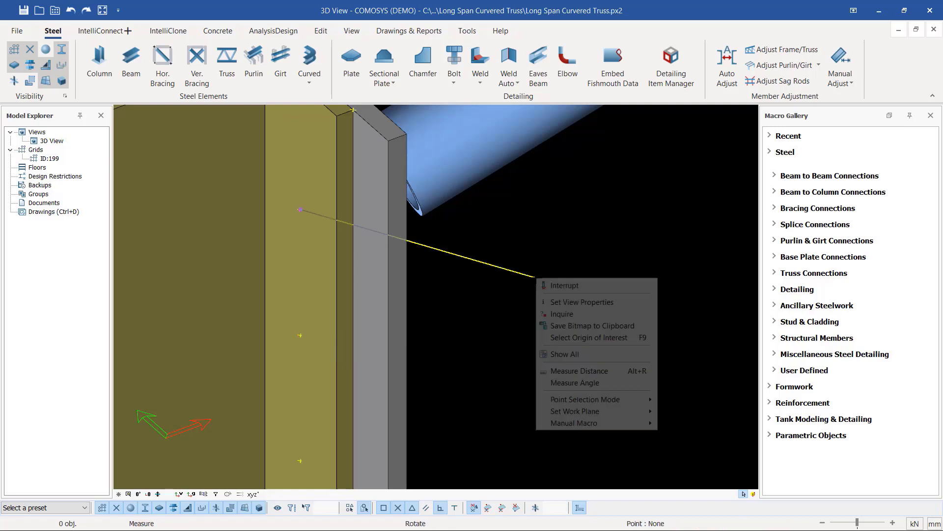
click(560, 287)
scroll(378, 300, down, 3)
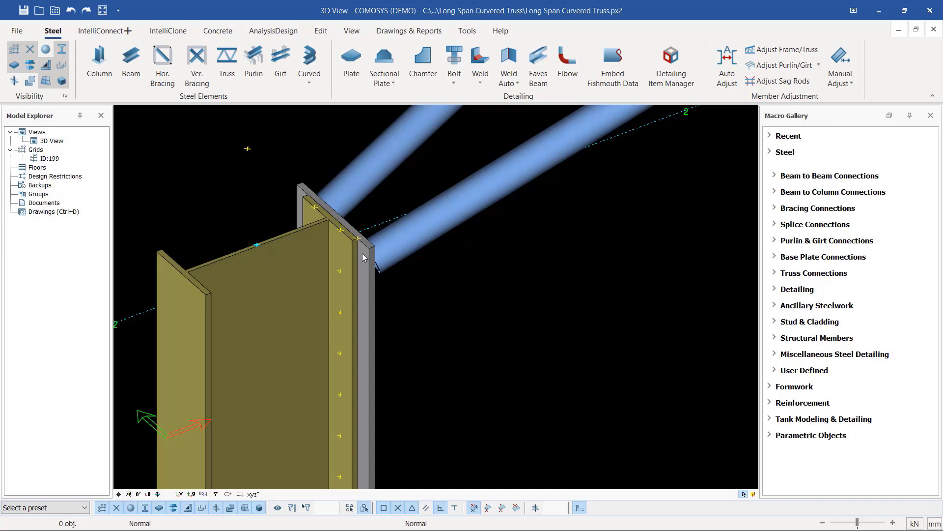
Start a Bolt Group with the column as the first part and the end plate as the second part
scroll(365, 239, up, 2)
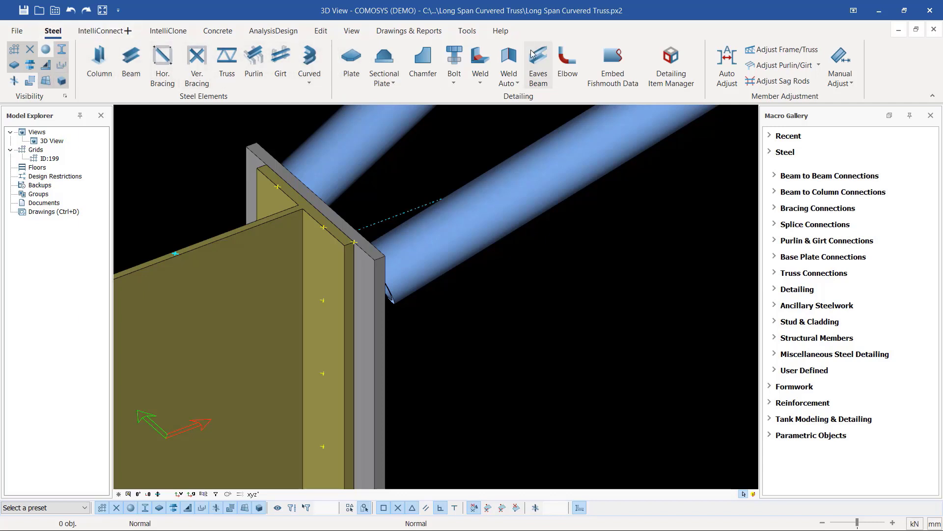
click(454, 82)
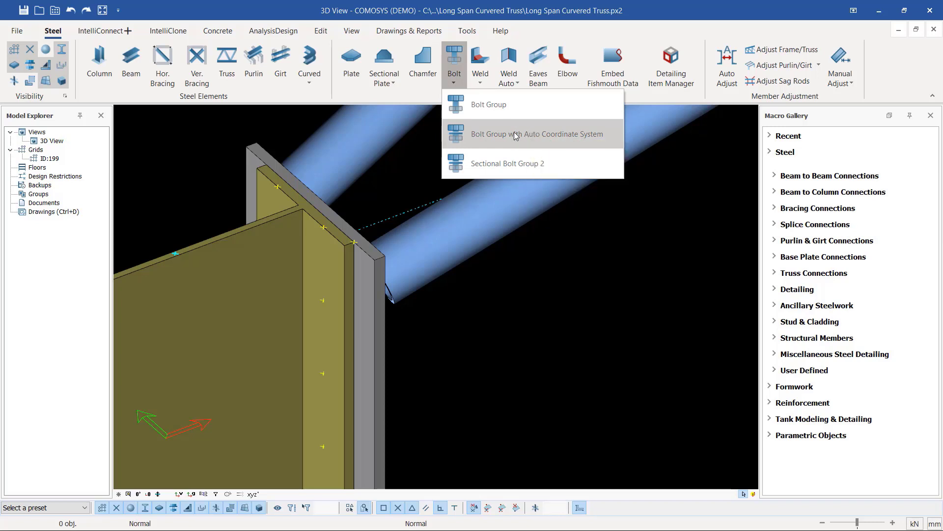
click(475, 103)
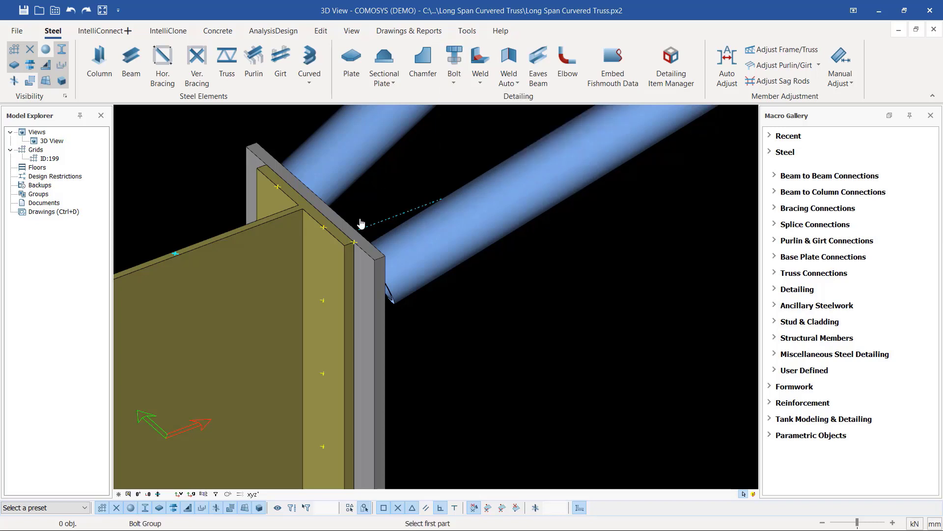
scroll(354, 256, up, 1)
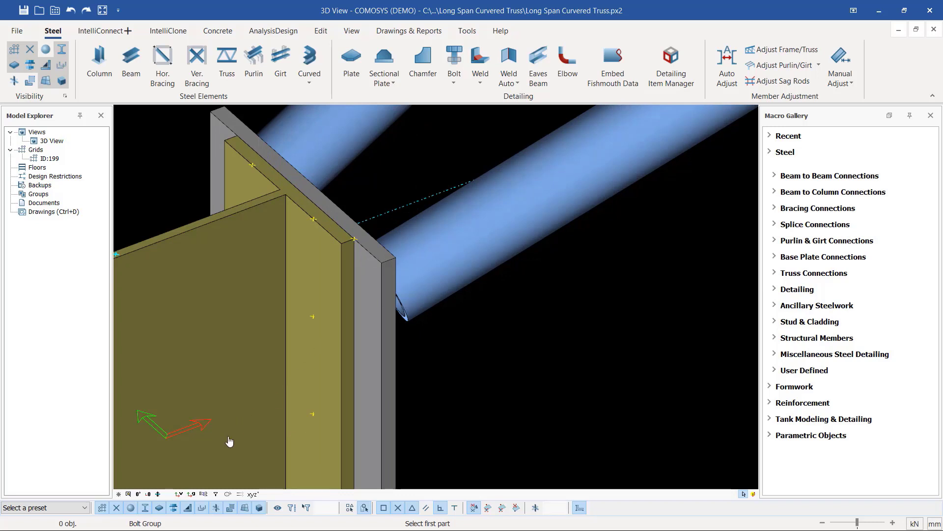
click(342, 289)
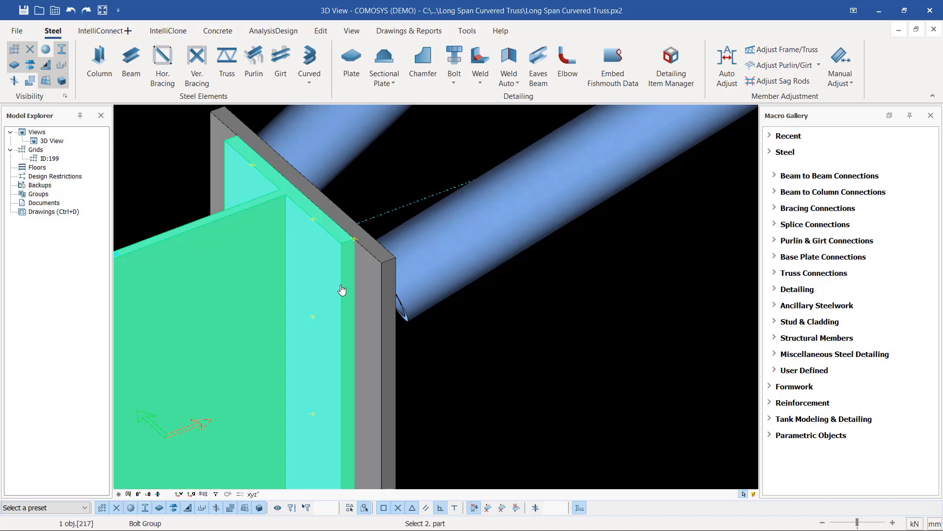
click(373, 279)
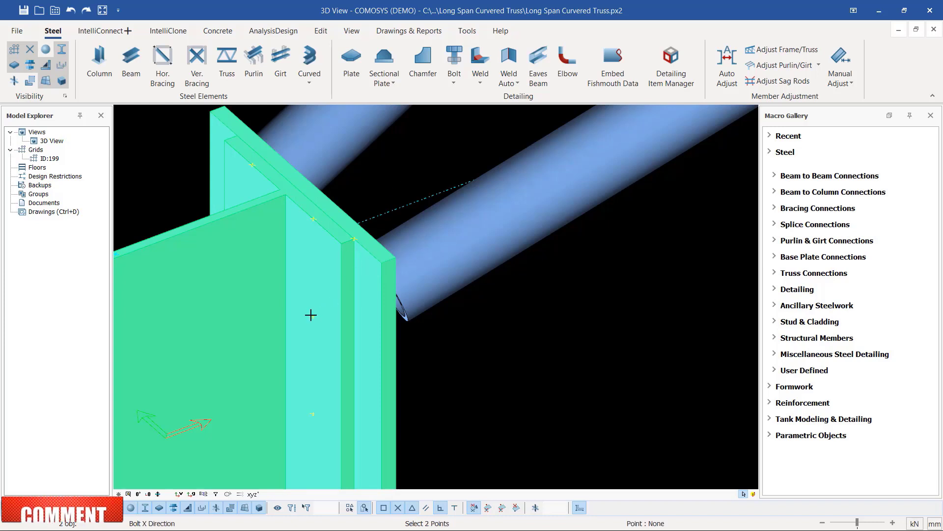
Try to define the bolt group's X direction vertically between two marked flange points, and cancel the command
scroll(319, 336, up, 4)
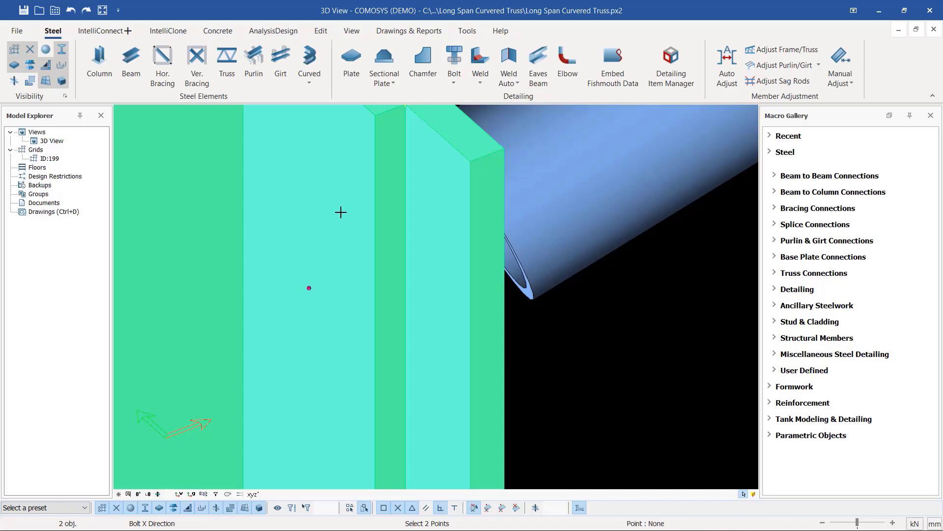
scroll(340, 212, down, 3)
scroll(337, 365, up, 5)
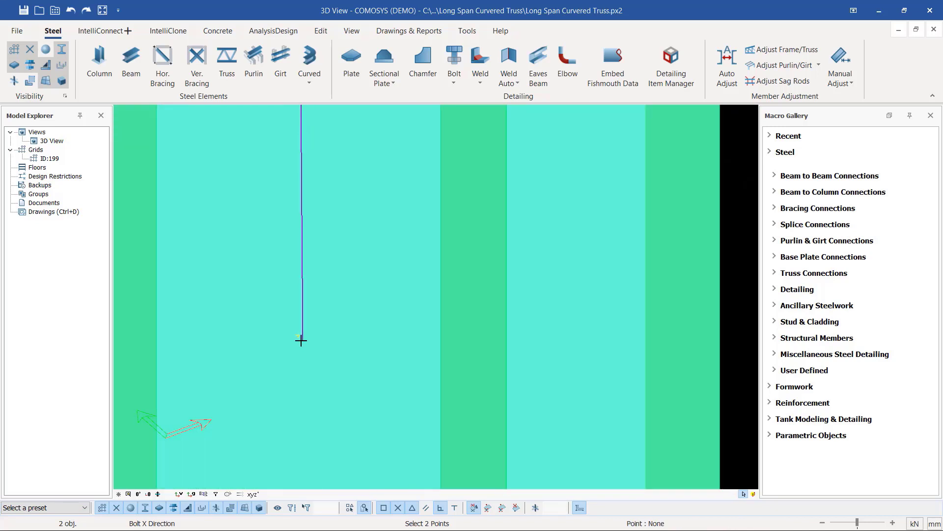
click(299, 336)
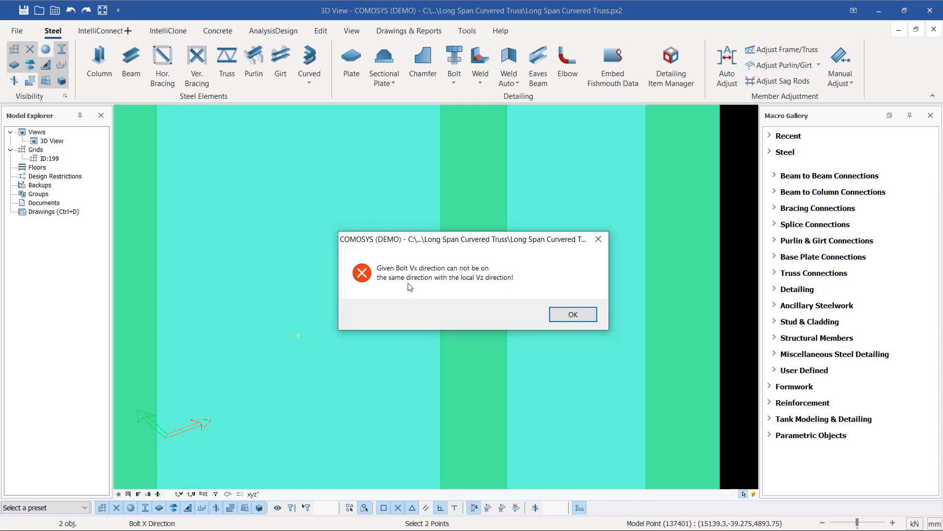
click(573, 316)
scroll(388, 269, down, 5)
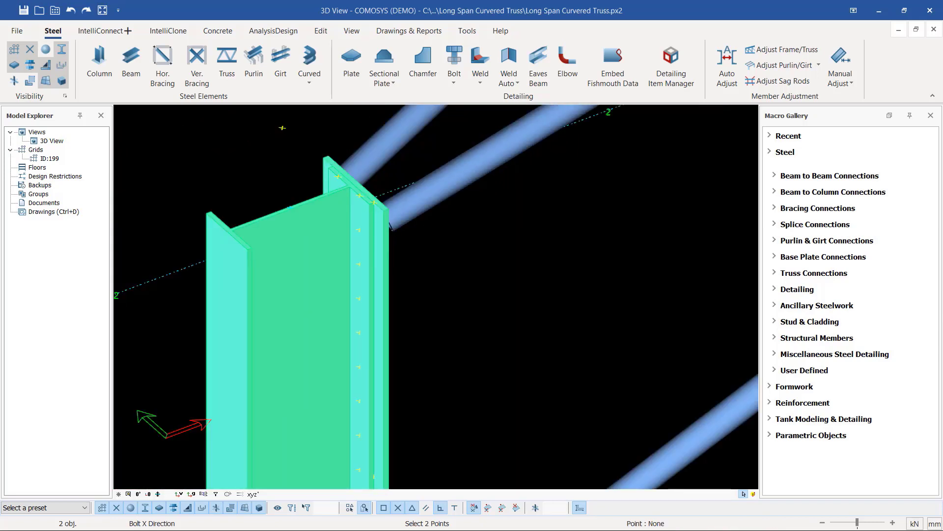
right_click(486, 242)
click(537, 166)
key(Escape)
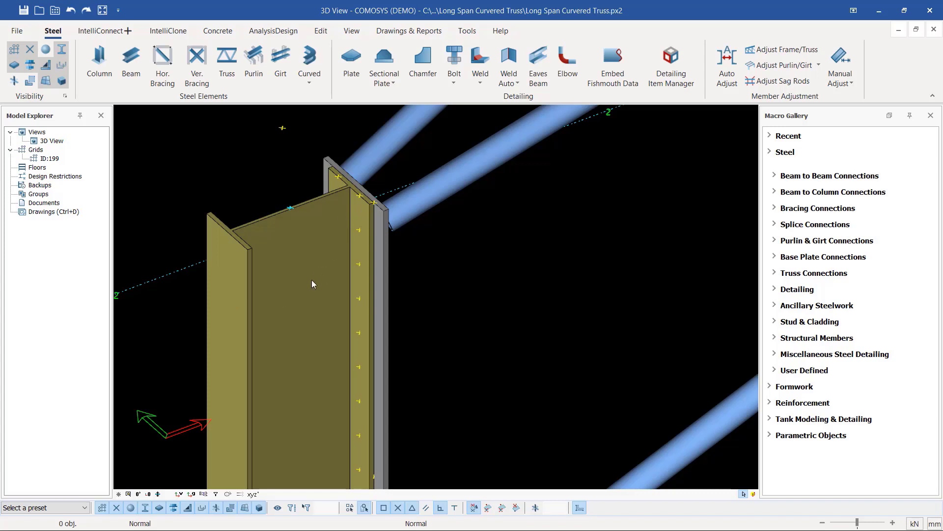
Set the work plane to the surface of the column's outer flange
click(353, 31)
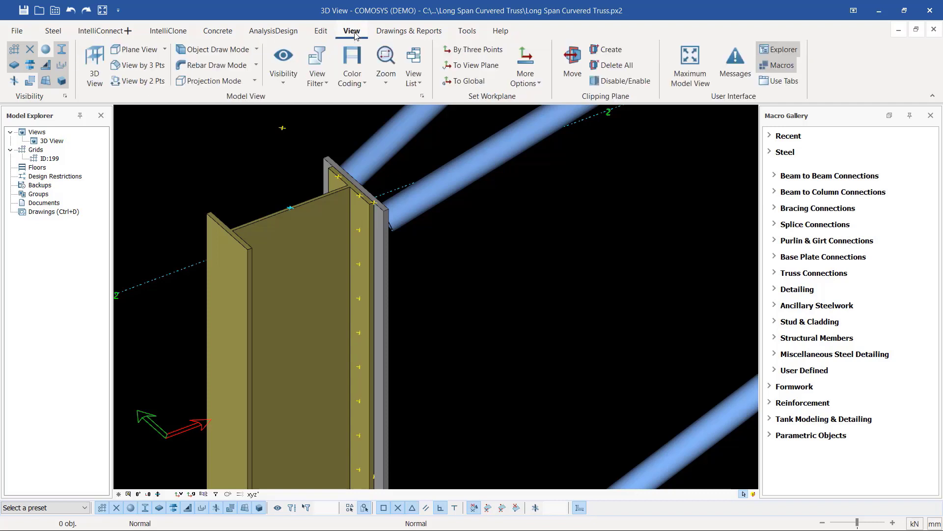
click(544, 83)
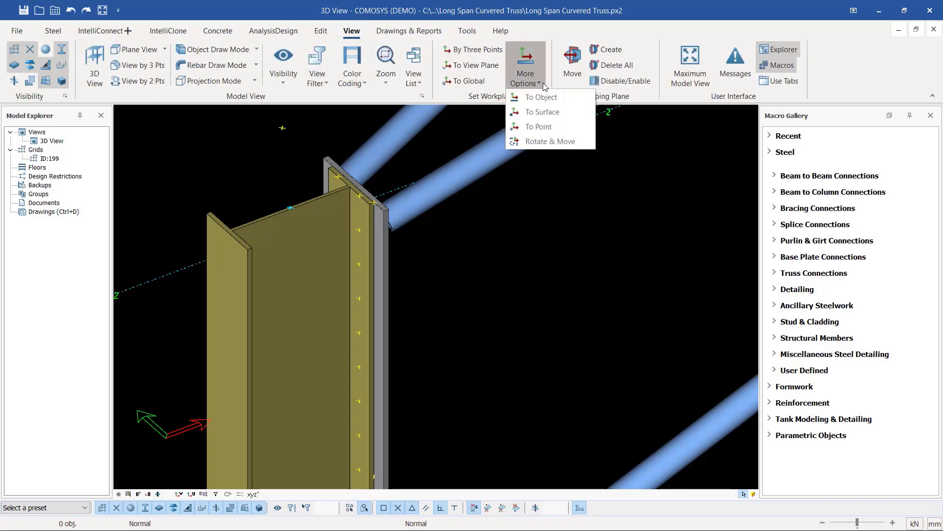
click(540, 112)
scroll(336, 231, down, 2)
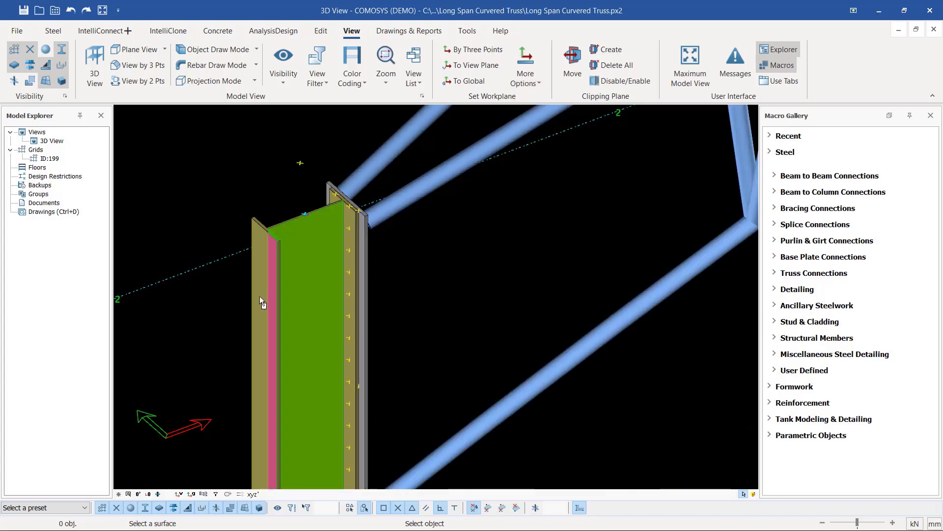
scroll(256, 298, up, 1)
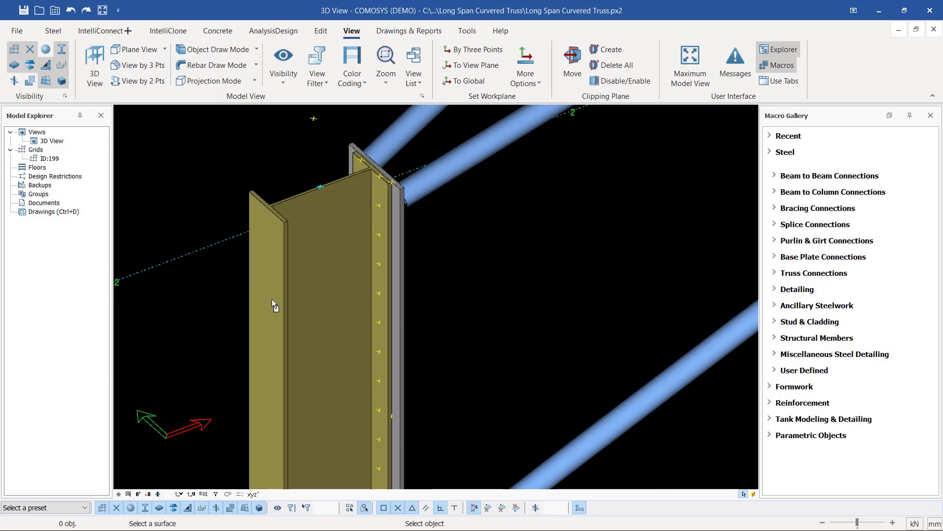
right_click(196, 212)
click(220, 219)
scroll(387, 176, up, 1)
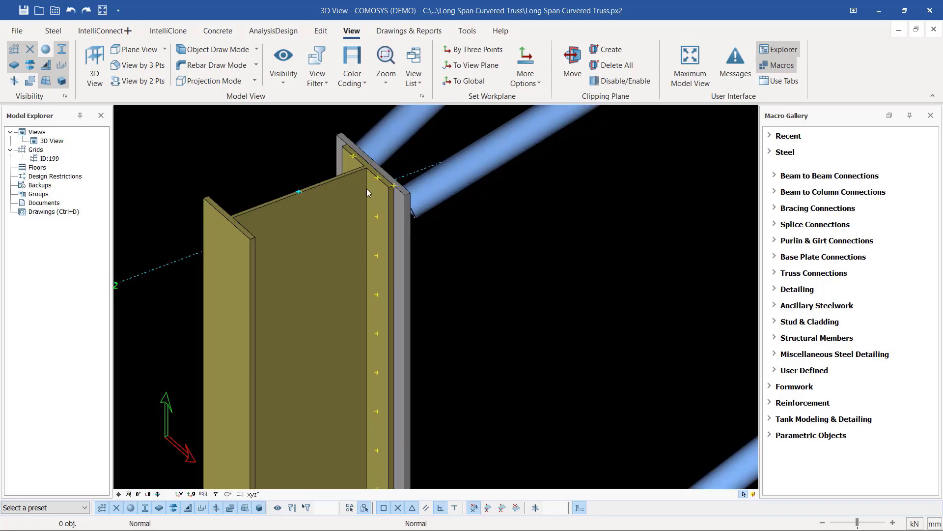
Start a new Bolt Group with the column as the first part and the end plate as the second part
click(53, 31)
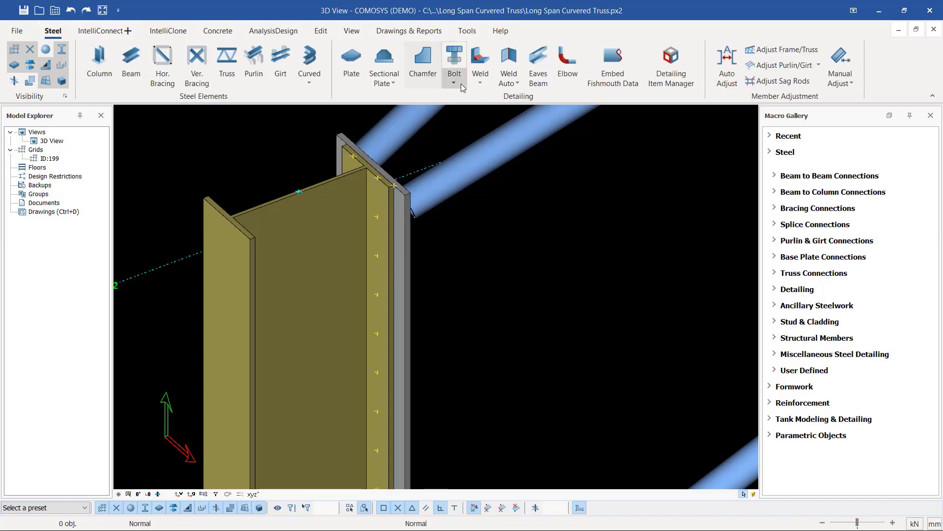
click(455, 57)
scroll(393, 210, up, 2)
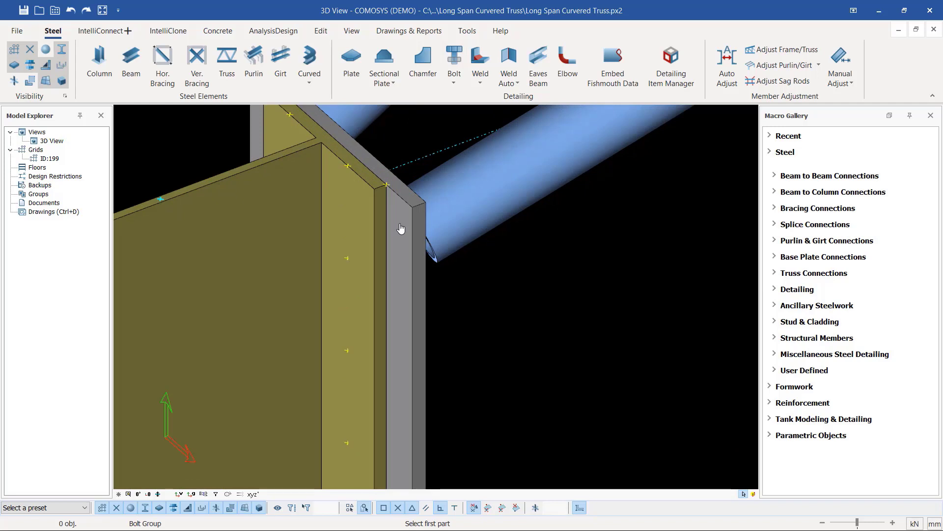
click(356, 216)
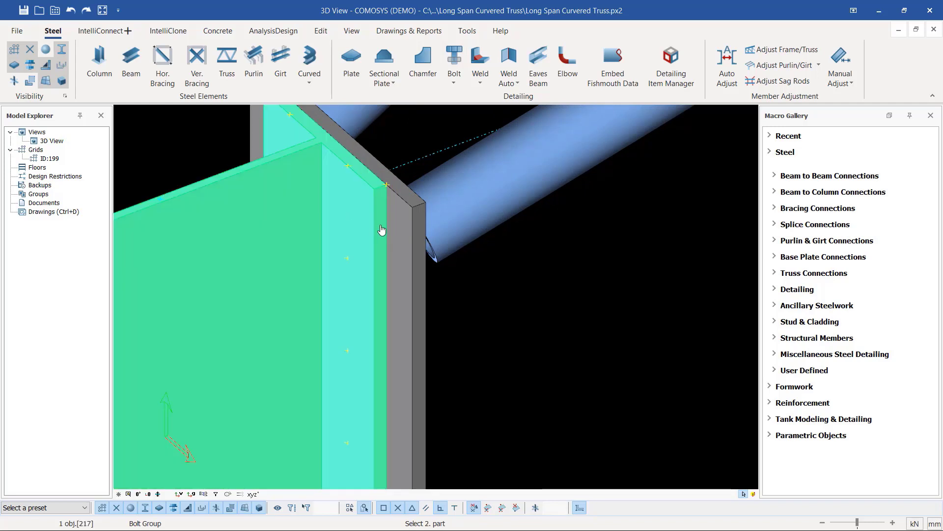
click(402, 220)
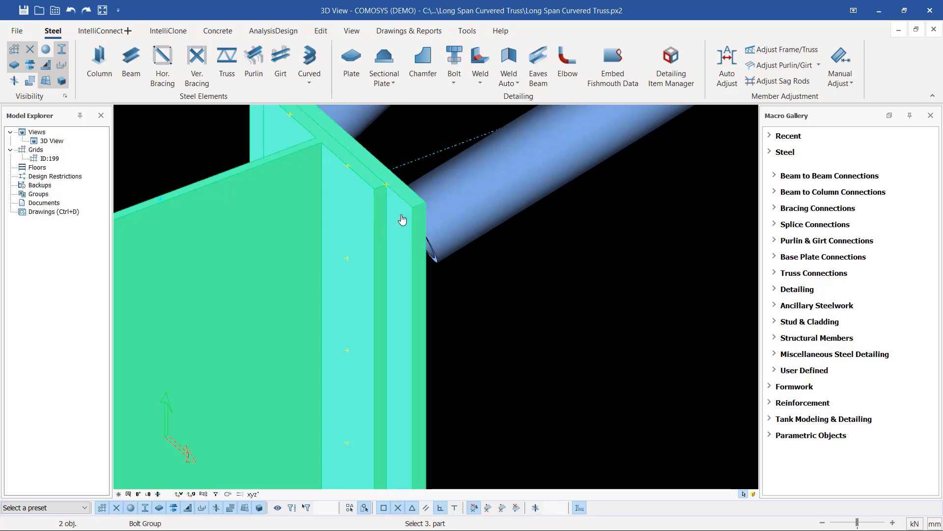
right_click(556, 255)
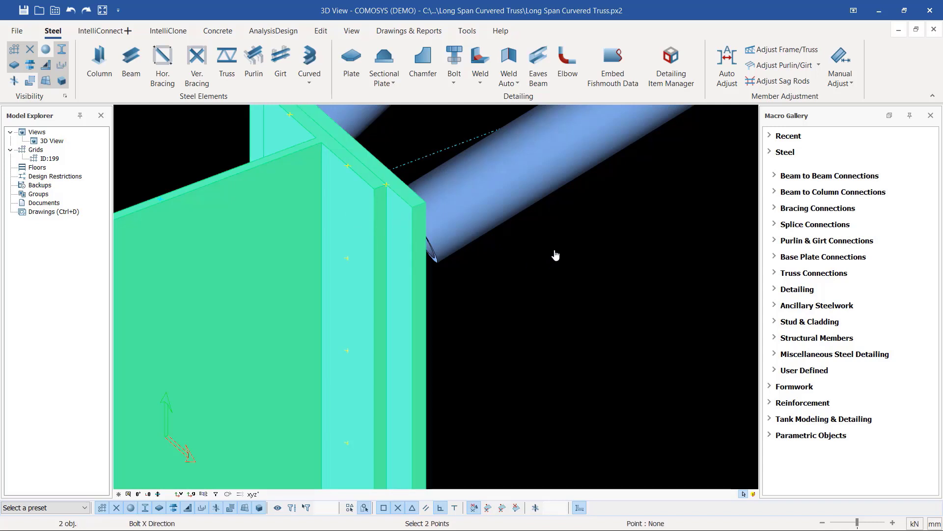
Place the bolts by defining the X direction vertically downward between the two uppermost marked points on the flange face, and end the command
scroll(363, 218, down, 1)
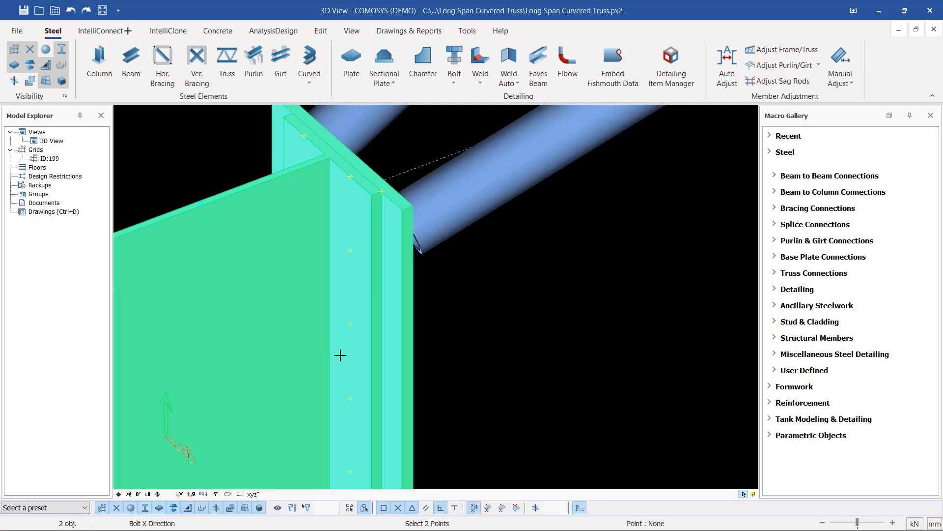
scroll(340, 355, up, 1)
scroll(363, 326, up, 1)
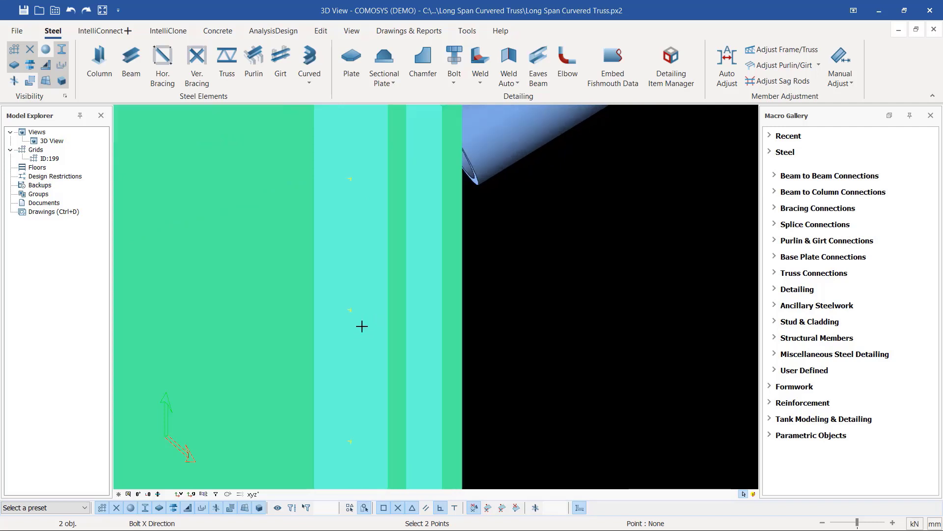
click(351, 180)
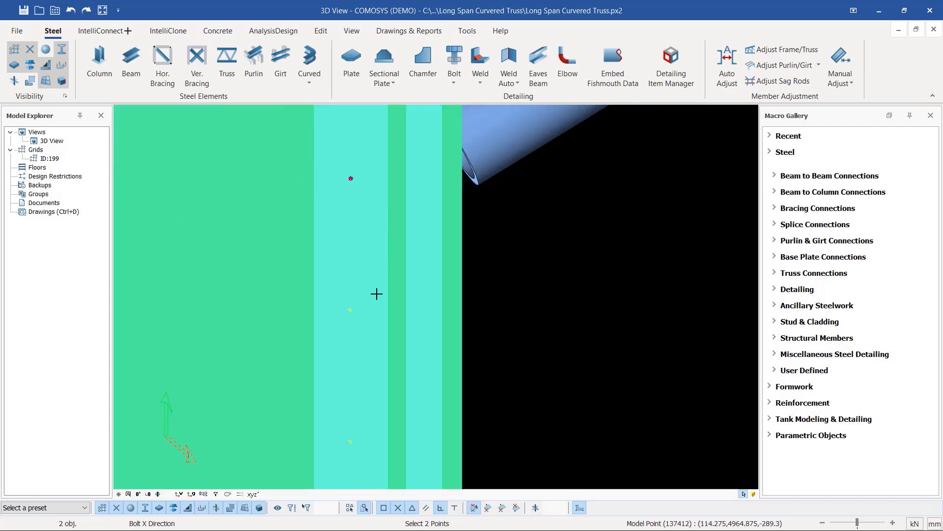
click(352, 309)
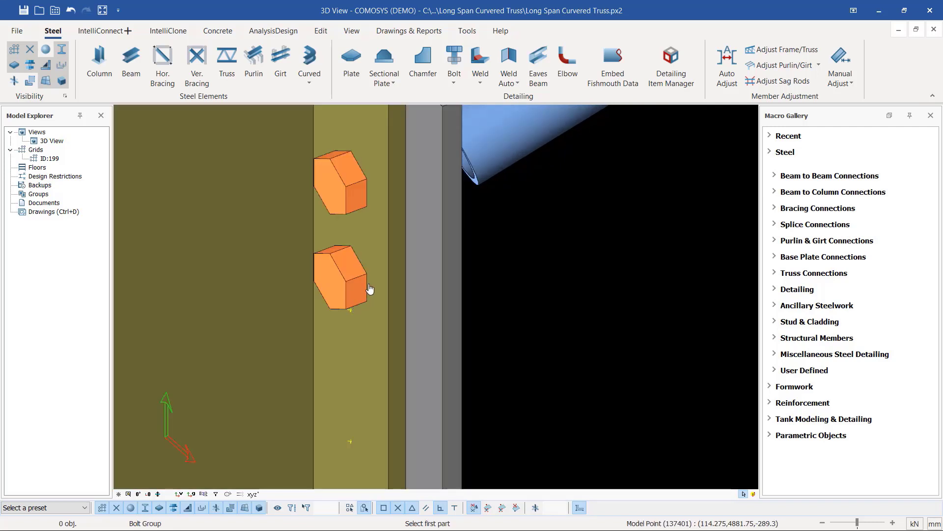
right_click(513, 206)
click(533, 212)
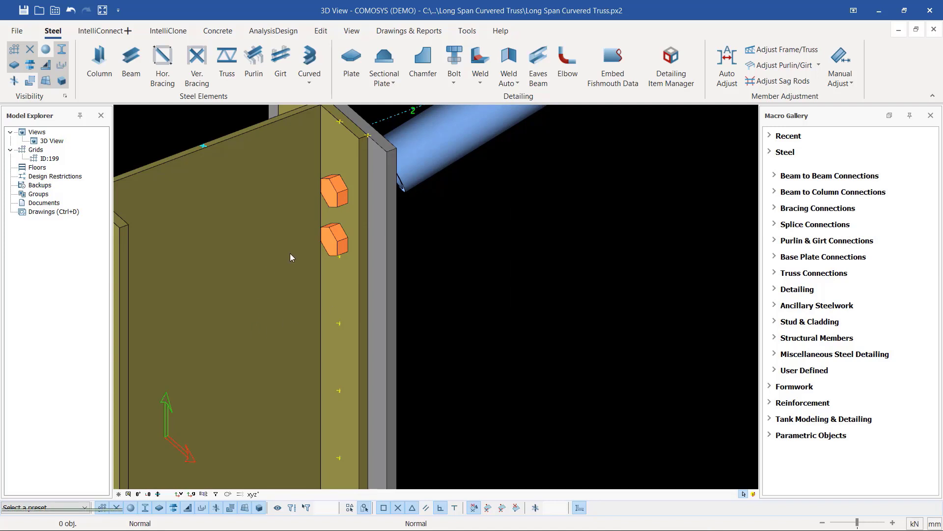
Examine the new bolt group's assembly, diameter and grid position settings
scroll(295, 251, down, 2)
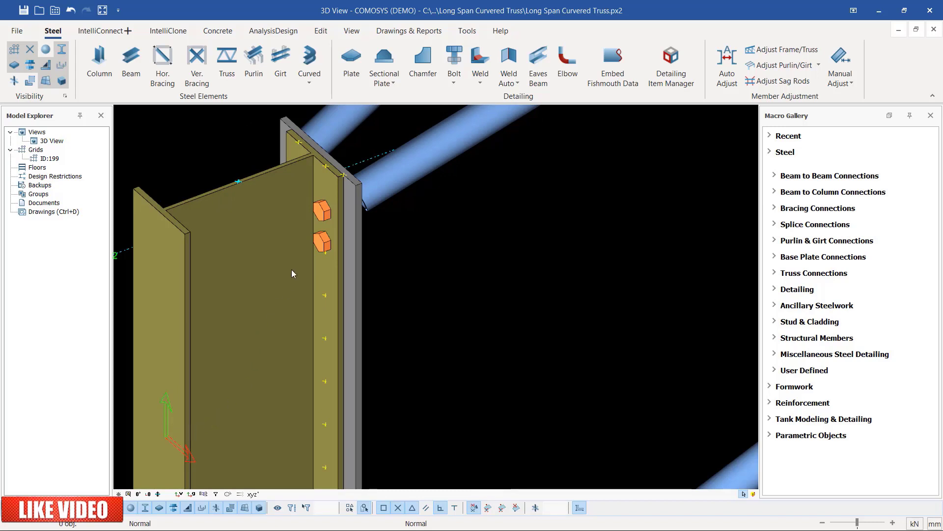
scroll(326, 238, up, 2)
scroll(325, 240, up, 2)
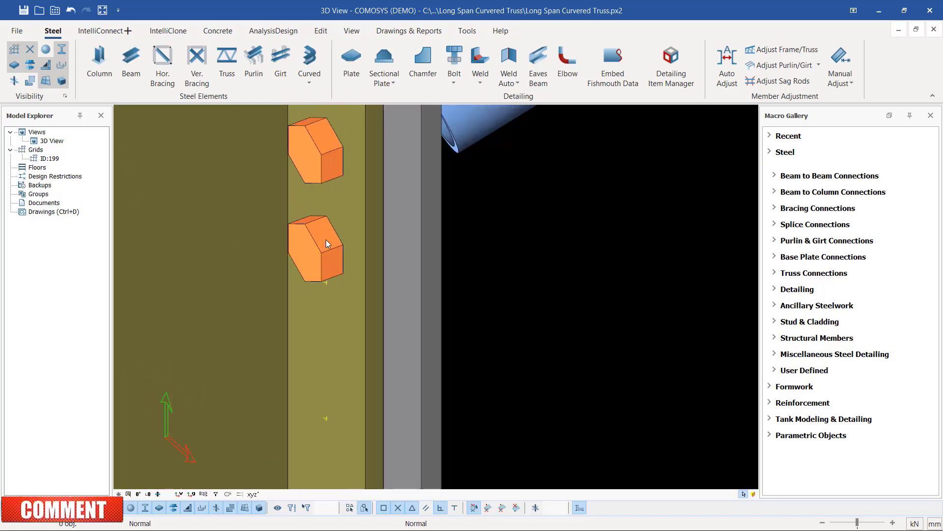
click(326, 235)
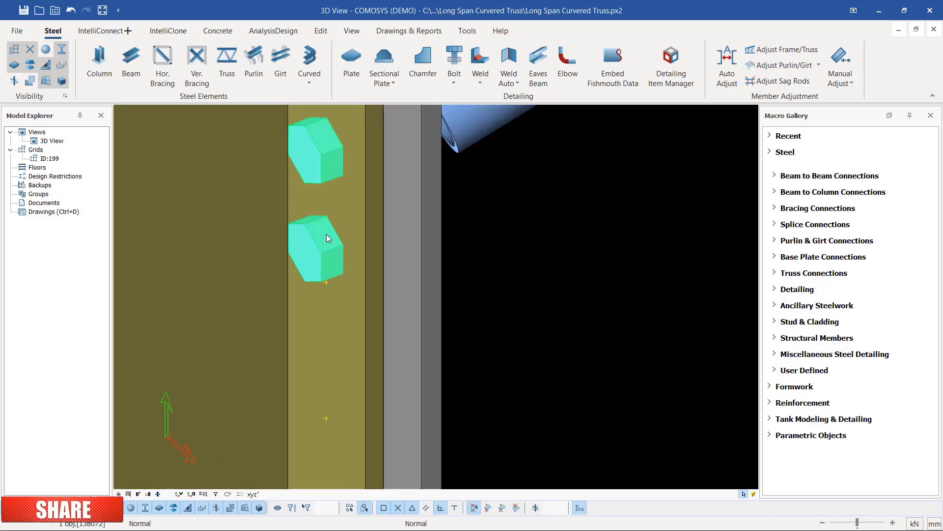
double_click(327, 235)
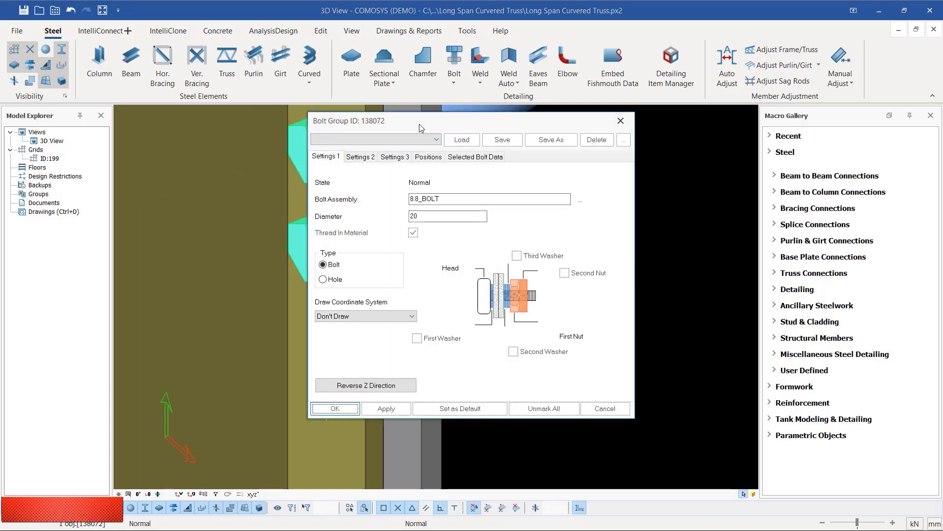
drag(419, 125, 535, 102)
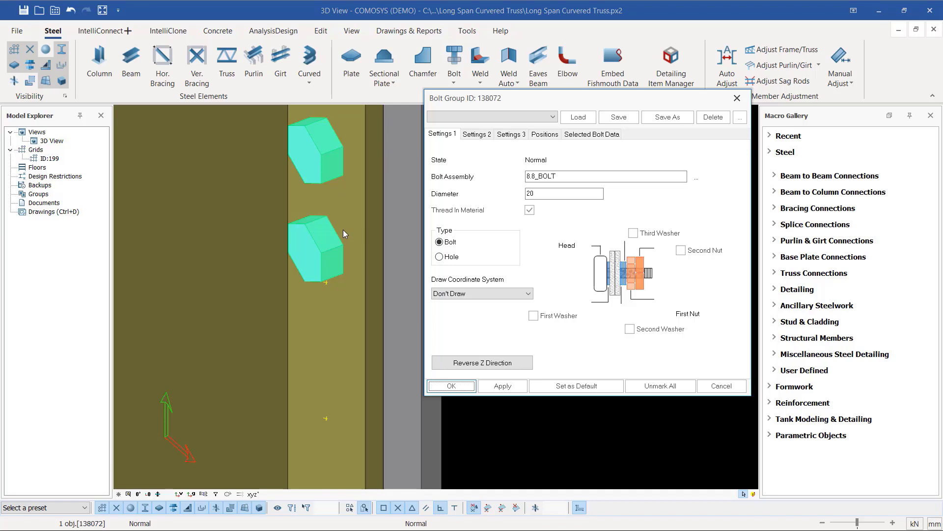
click(547, 136)
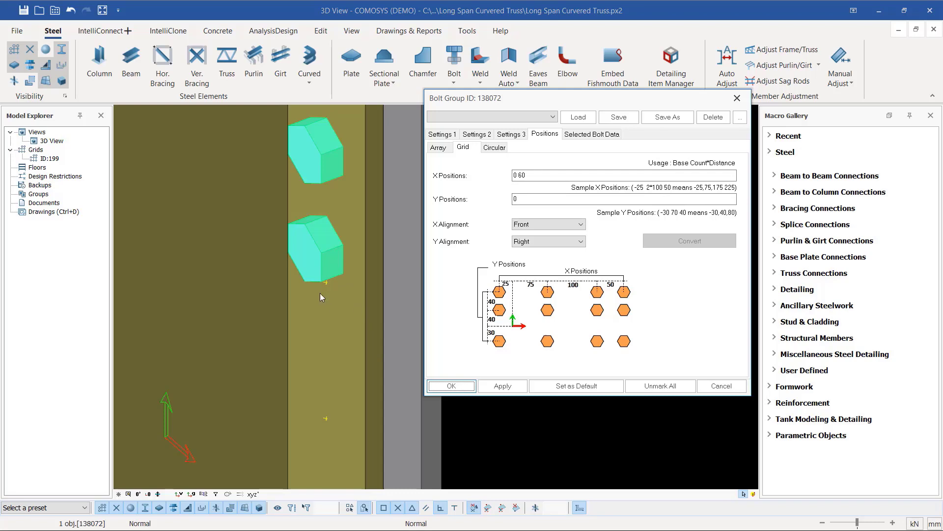
click(451, 386)
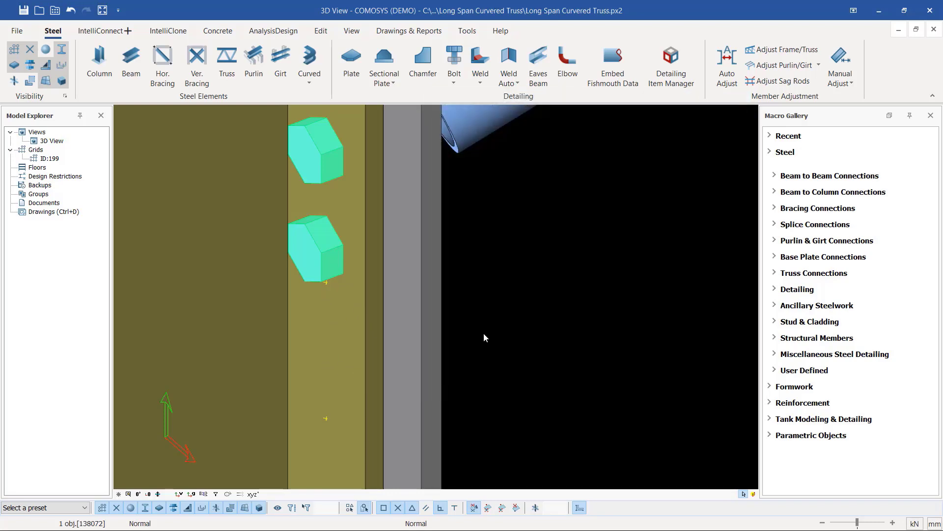
click(553, 205)
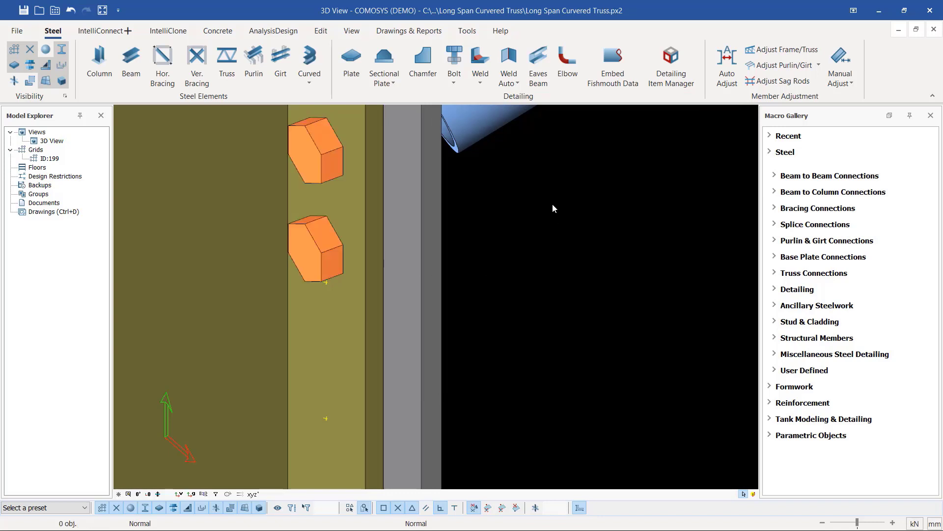
Measure the distance between the two neighbouring marked points just below the lower bolt on the flange
right_click(531, 198)
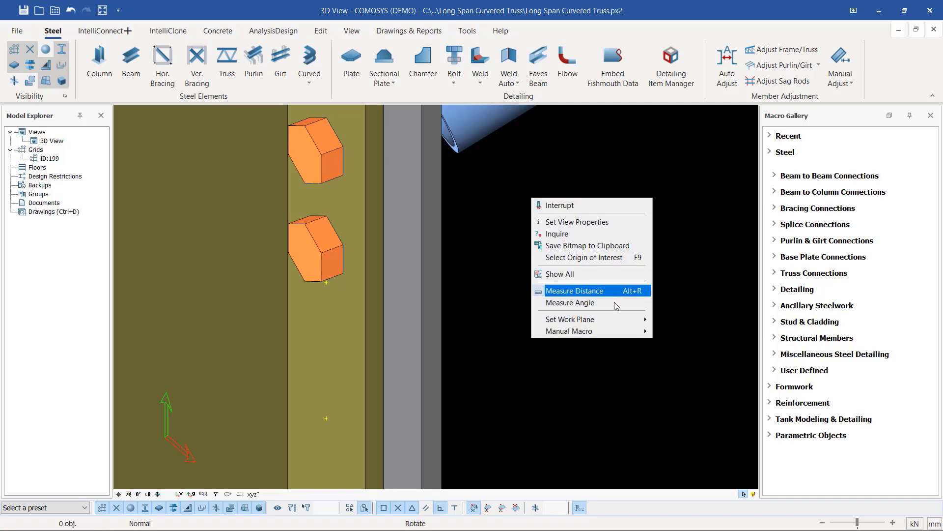
click(574, 290)
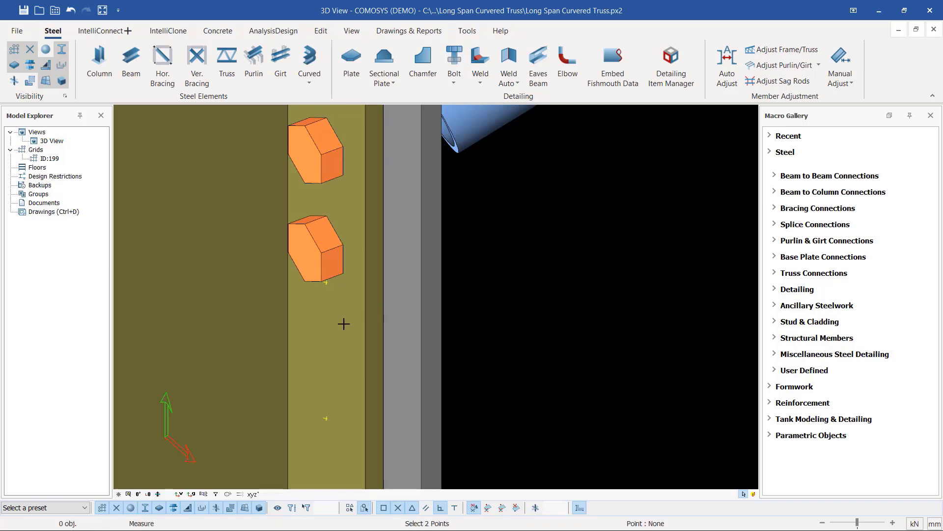
scroll(343, 322, up, 2)
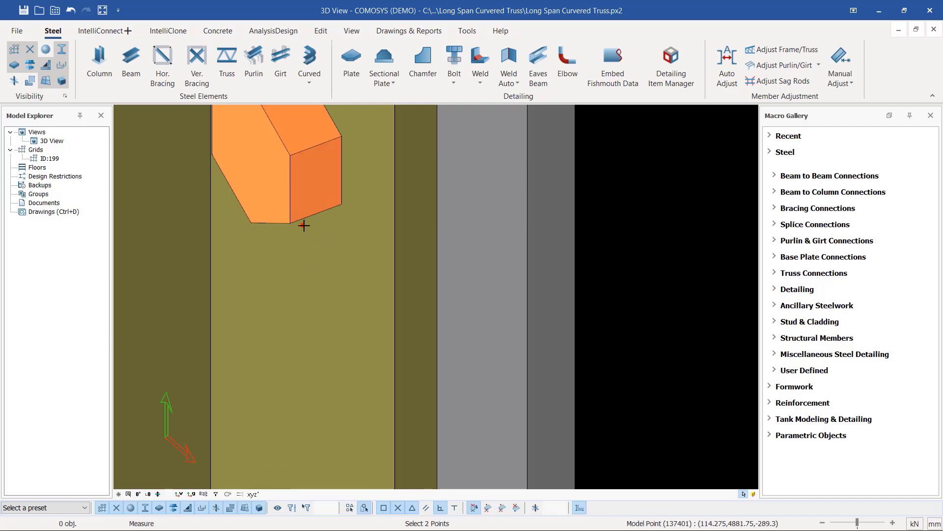
scroll(330, 211, down, 2)
scroll(334, 207, down, 2)
scroll(331, 266, up, 2)
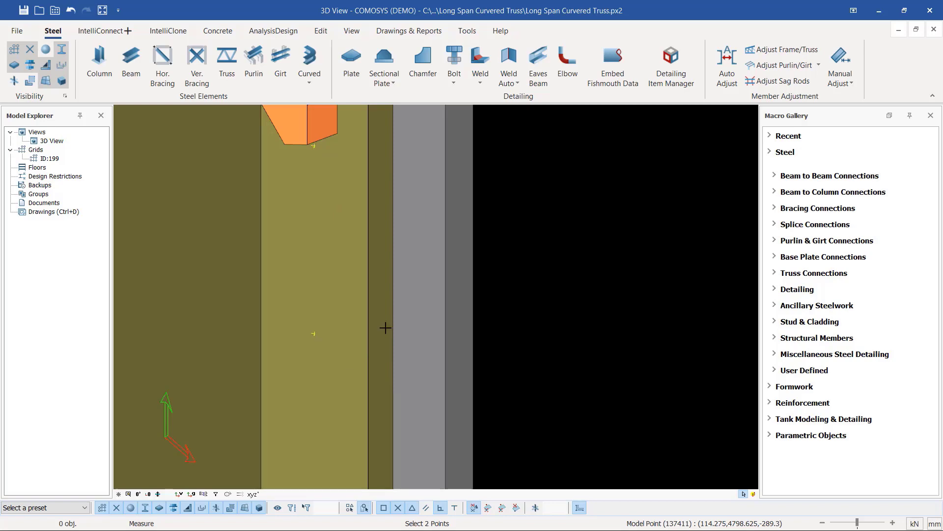
right_click(551, 229)
click(570, 237)
Measure the horizontal distance between the two marked points along the column flange's upper edge
scroll(443, 359, down, 6)
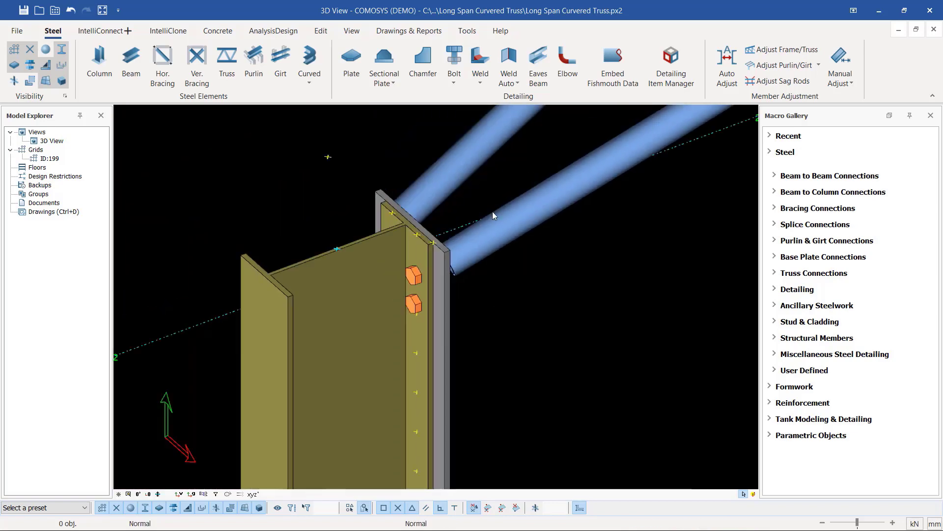
scroll(424, 216, up, 4)
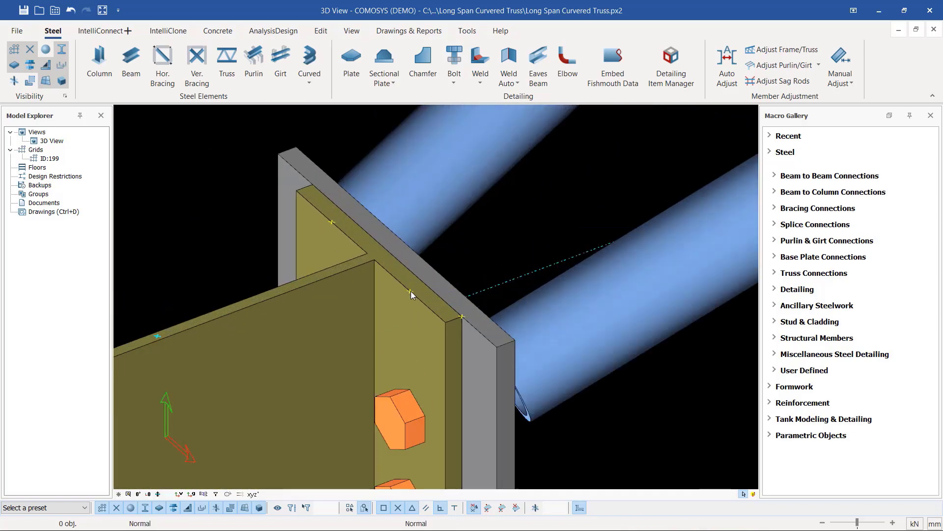
right_click(566, 154)
click(610, 249)
scroll(430, 298, up, 3)
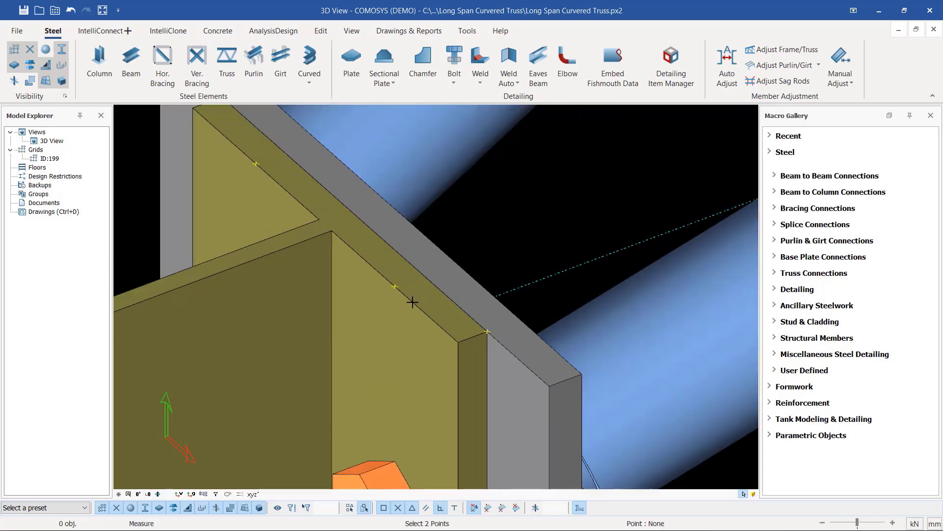
click(392, 274)
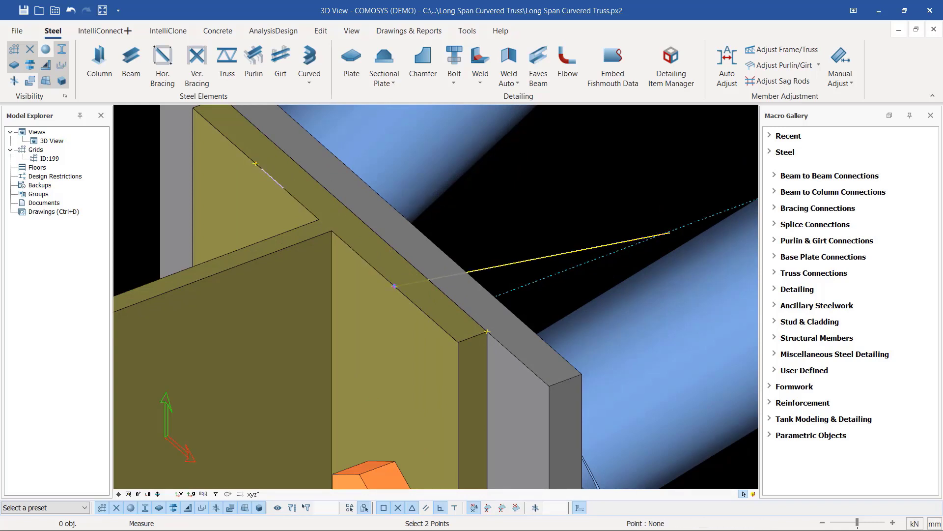
right_click(623, 185)
click(643, 193)
Set the bolt group's grid X positions to 0 83.125
scroll(458, 180, down, 3)
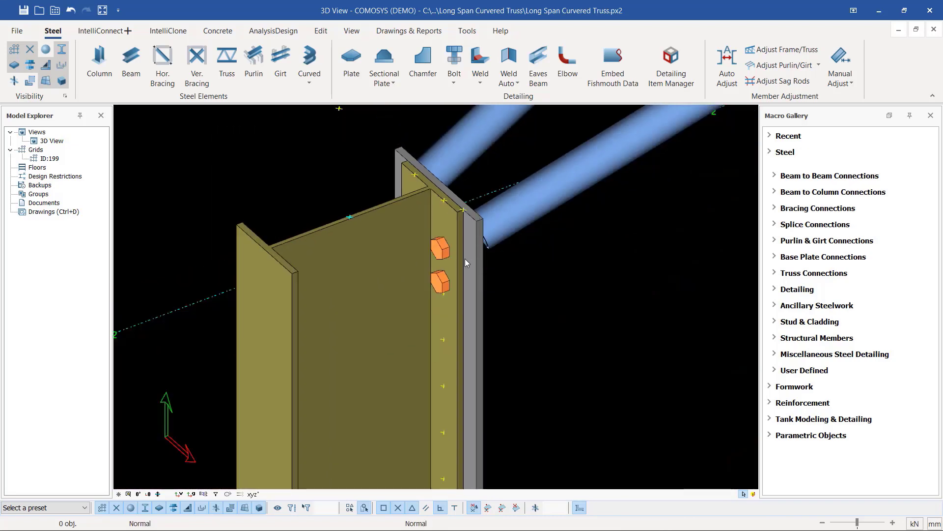
scroll(434, 246, up, 4)
click(421, 243)
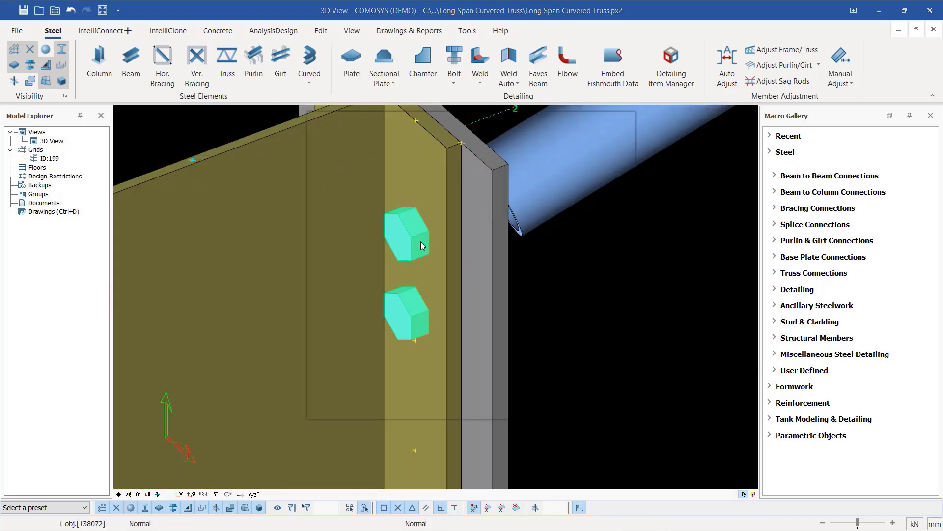
double_click(421, 243)
click(428, 157)
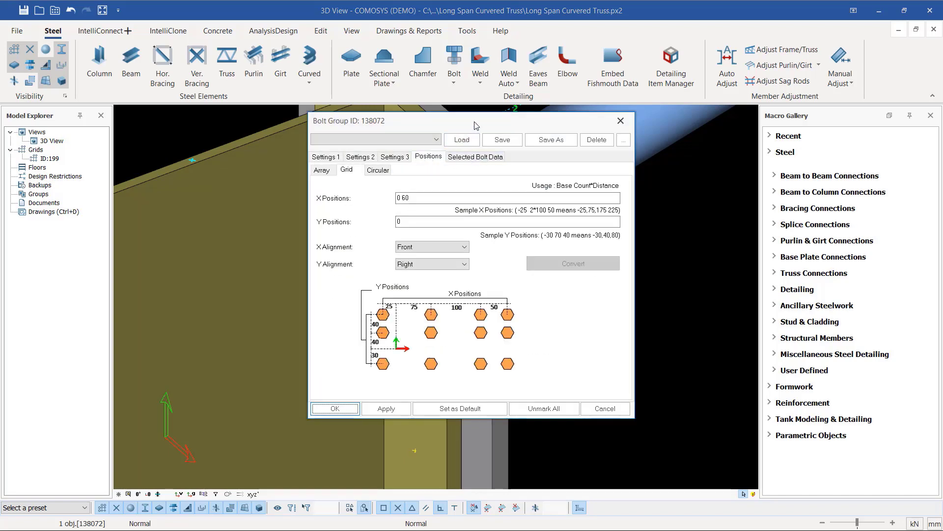
drag(476, 122, 661, 93)
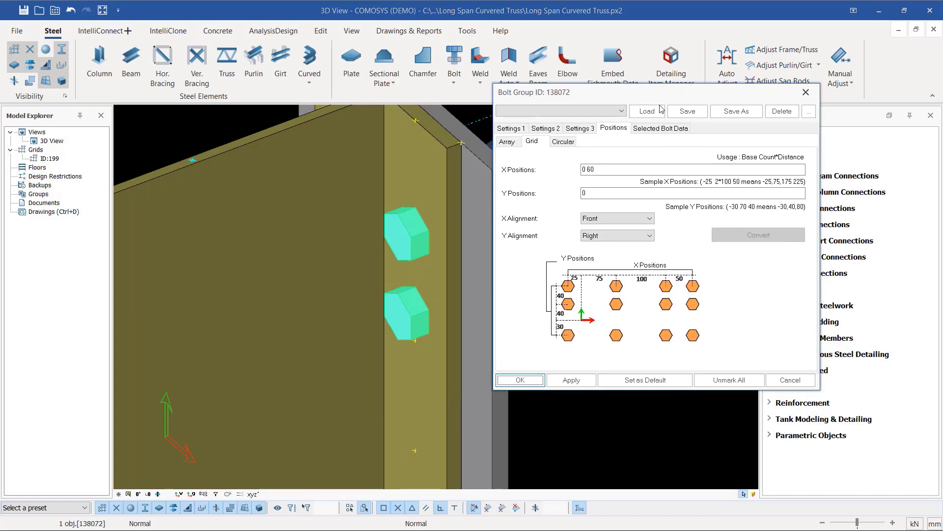
click(591, 169)
double_click(591, 169)
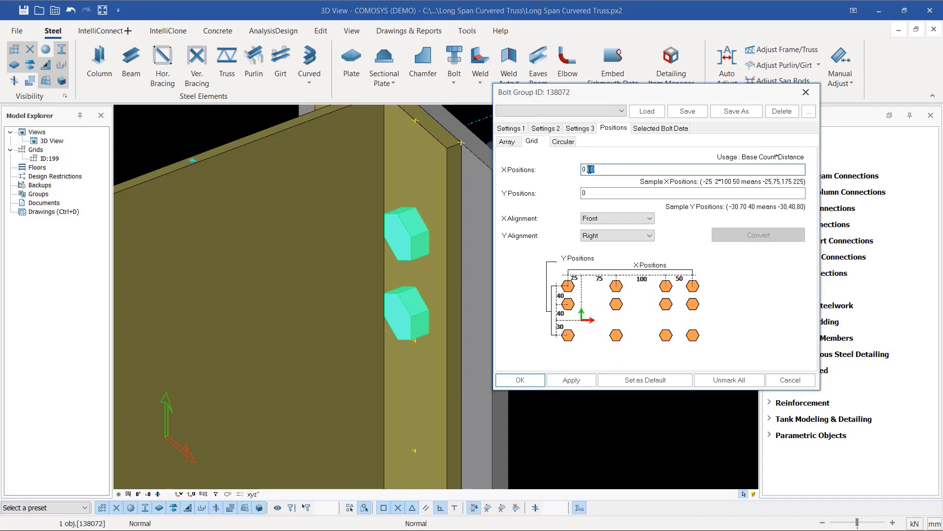
text(33)
text(.125)
Repeat the bolt spacing down the flange by setting the X positions to 0 14*83.125, and accept the bolt group's properties
scroll(386, 216, down, 5)
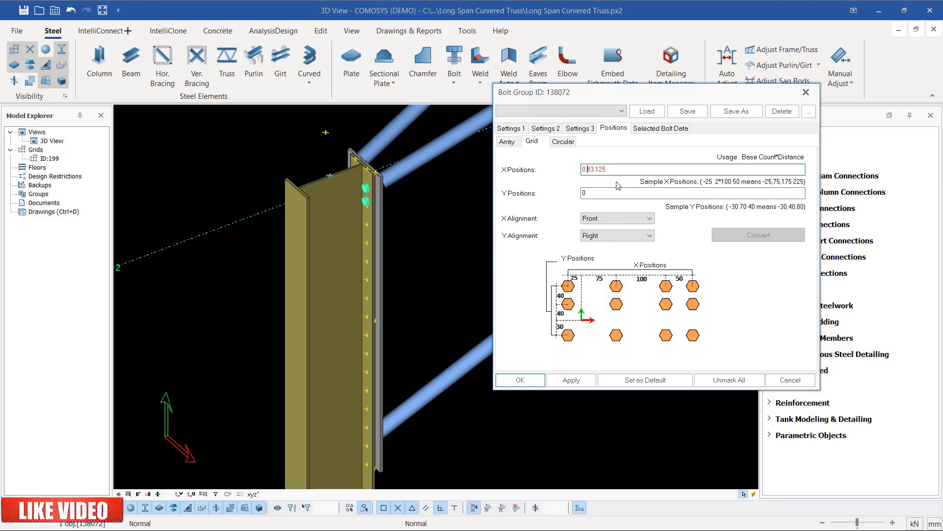
text(14*)
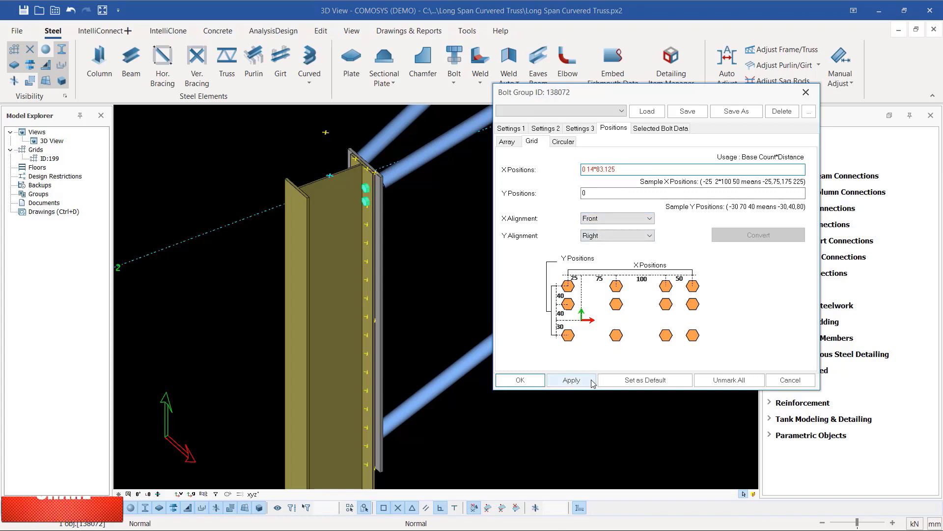
click(574, 382)
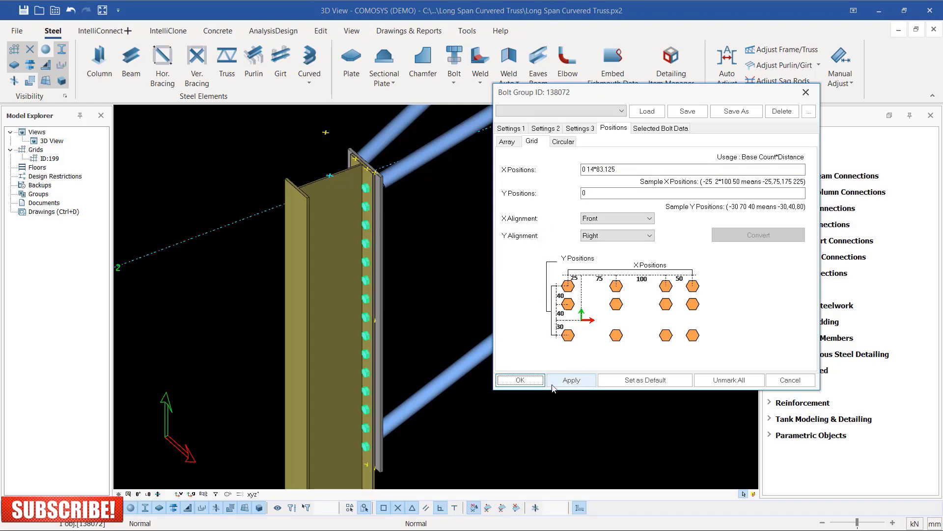
click(521, 380)
key(Escape)
scroll(374, 460, up, 1)
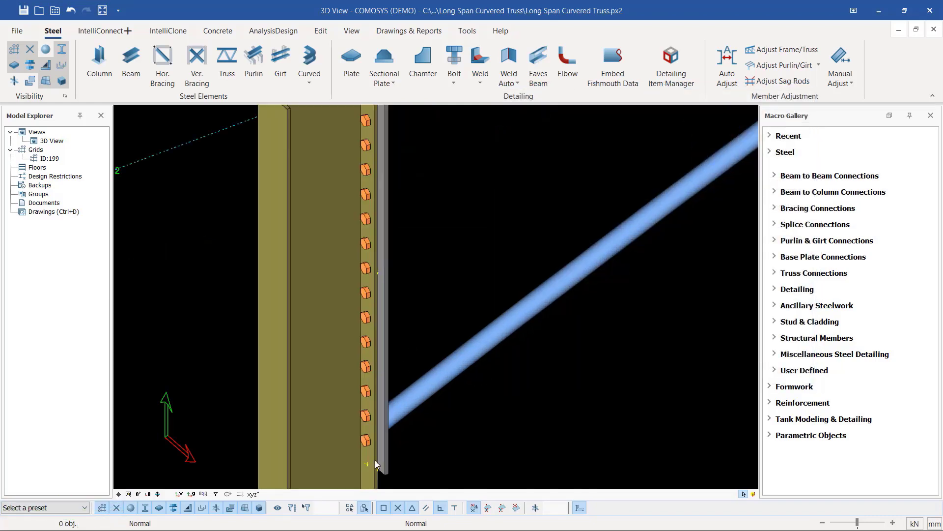
scroll(344, 452, down, 2)
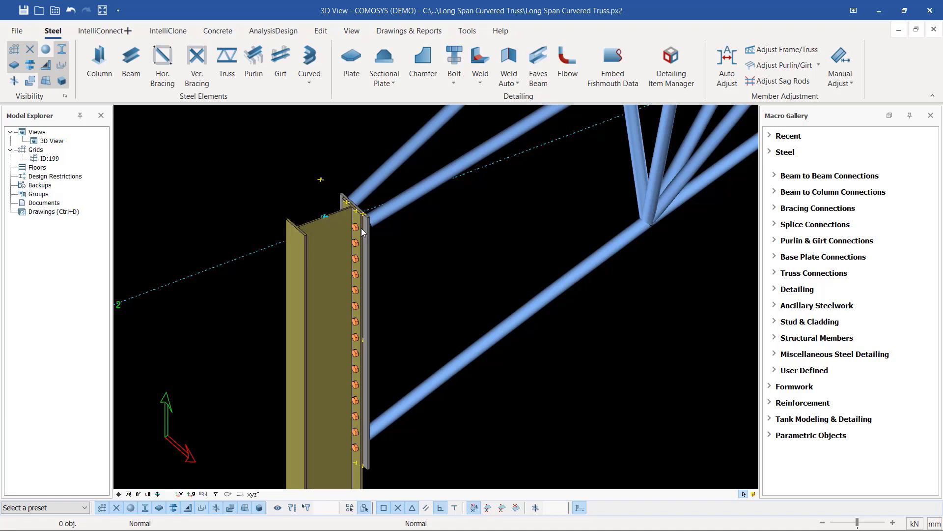
scroll(361, 228, up, 4)
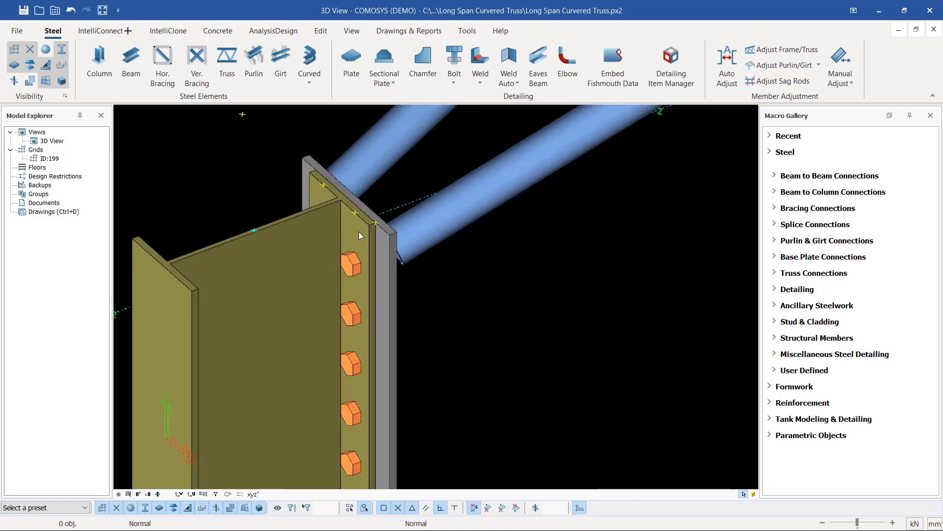
click(350, 261)
mouse_move(351, 262)
middle_down()
mouse_move(486, 273)
mouse_move(388, 265)
mouse_move(354, 282)
mouse_move(430, 260)
mouse_move(464, 263)
mouse_move(351, 277)
middle_up()
scroll(349, 279, up, 2)
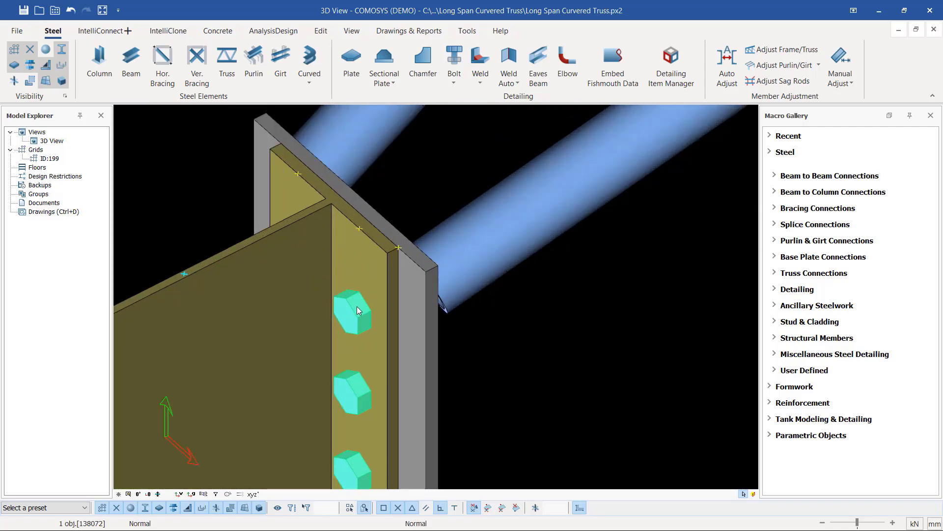
double_click(356, 307)
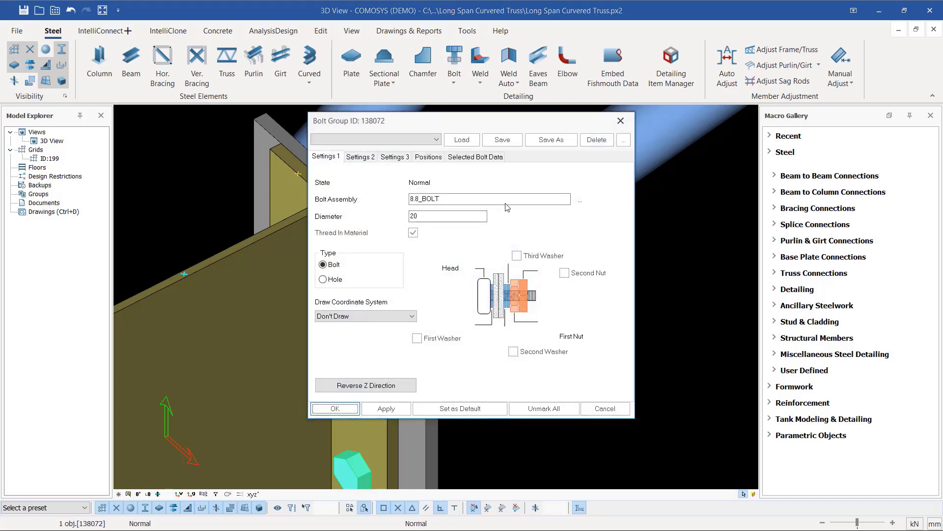
drag(435, 125, 590, 146)
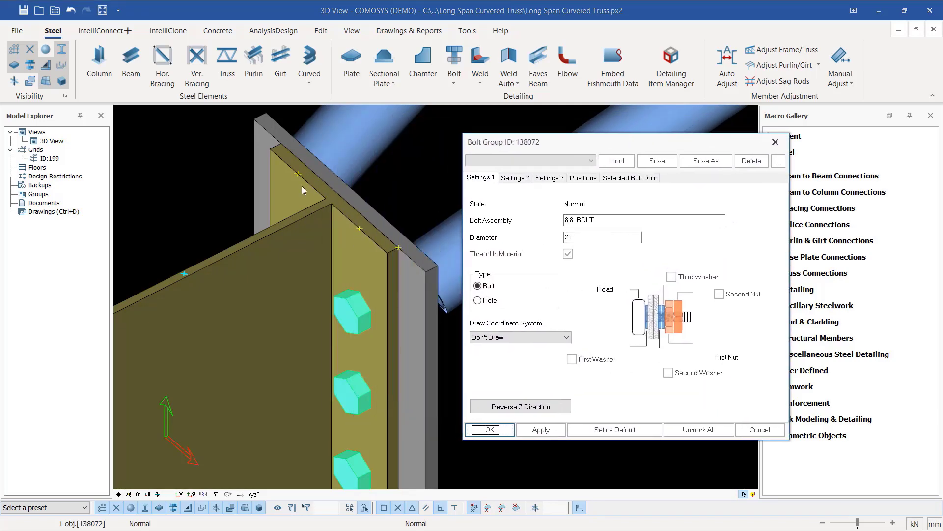
click(775, 141)
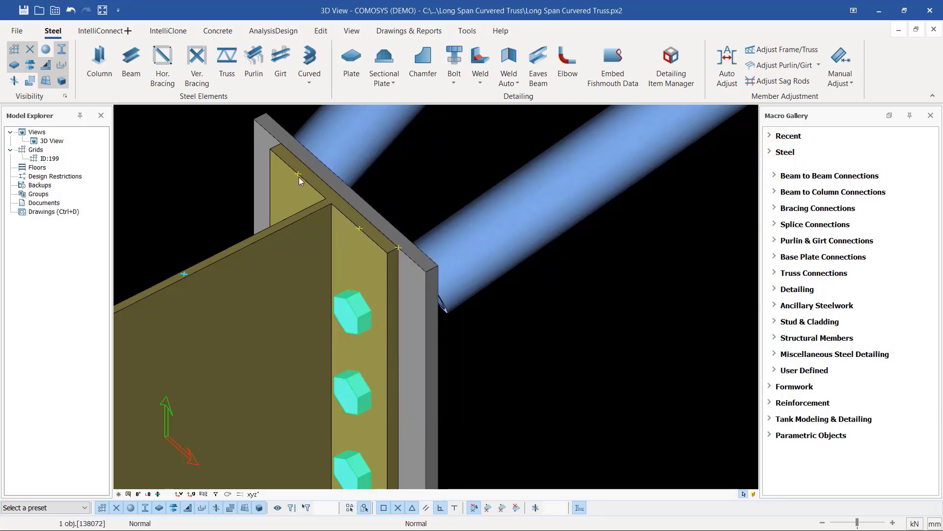
Measure the distance between the marked points on either side of the web at the column flange's top edge
click(440, 153)
right_click(444, 148)
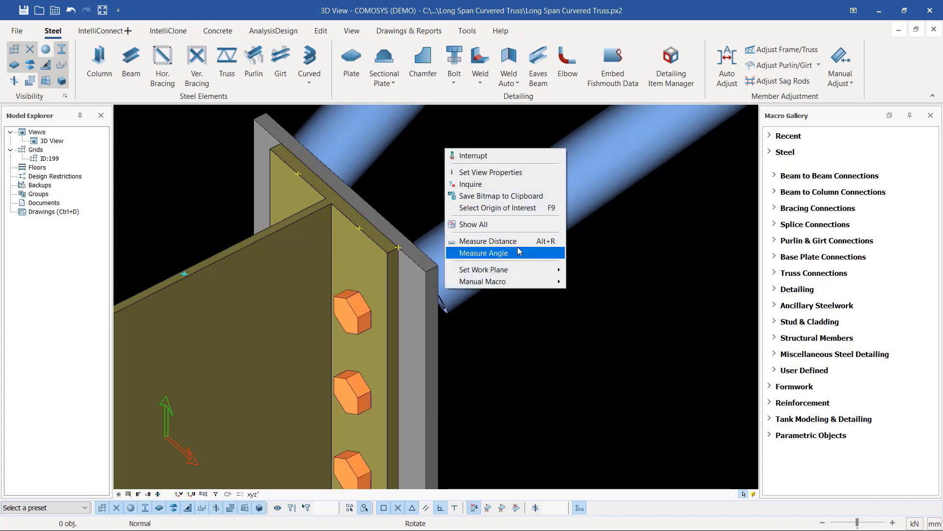
click(482, 241)
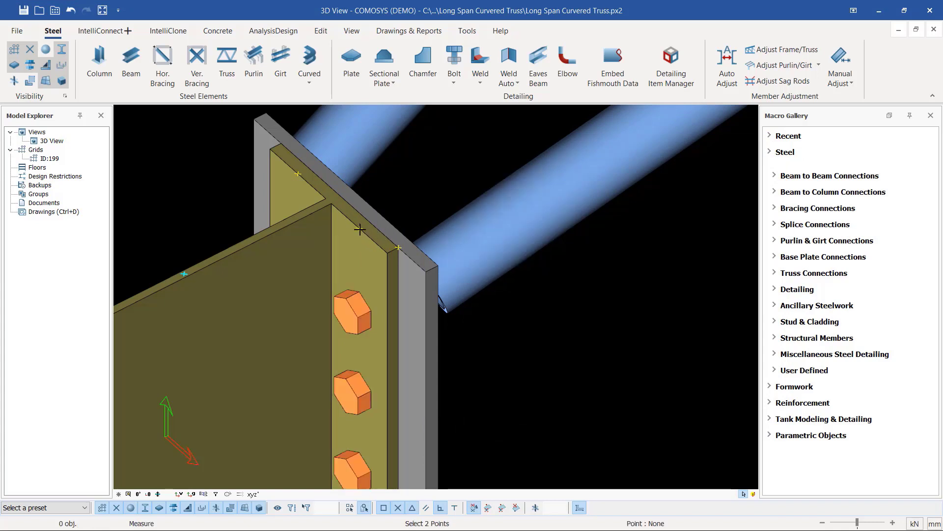
click(321, 178)
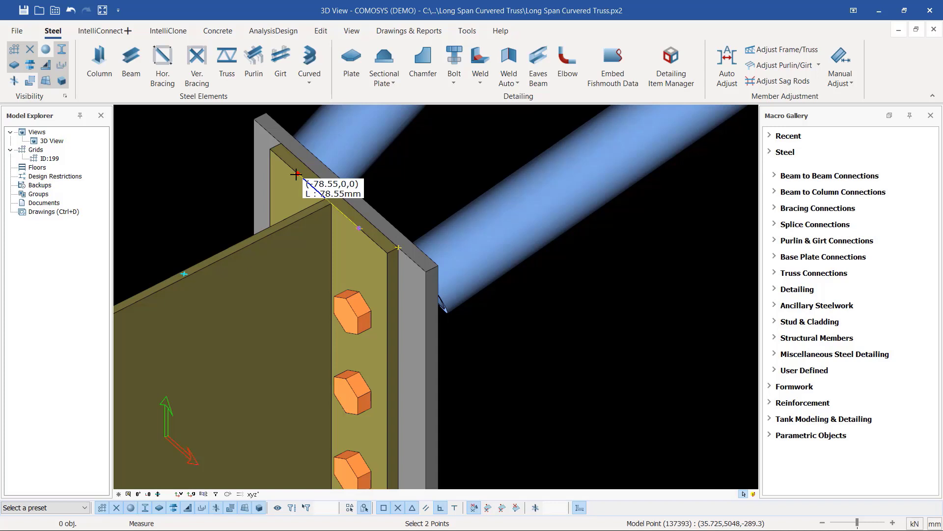
right_click(447, 155)
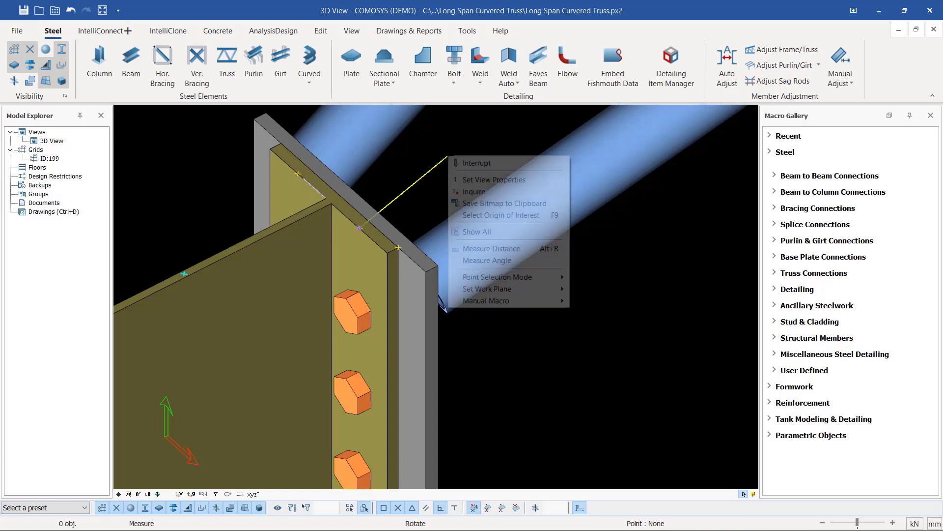
click(469, 164)
Add a second column of bolts by setting the bolt group's grid Y positions to 0 78.55, and accept the properties
click(355, 300)
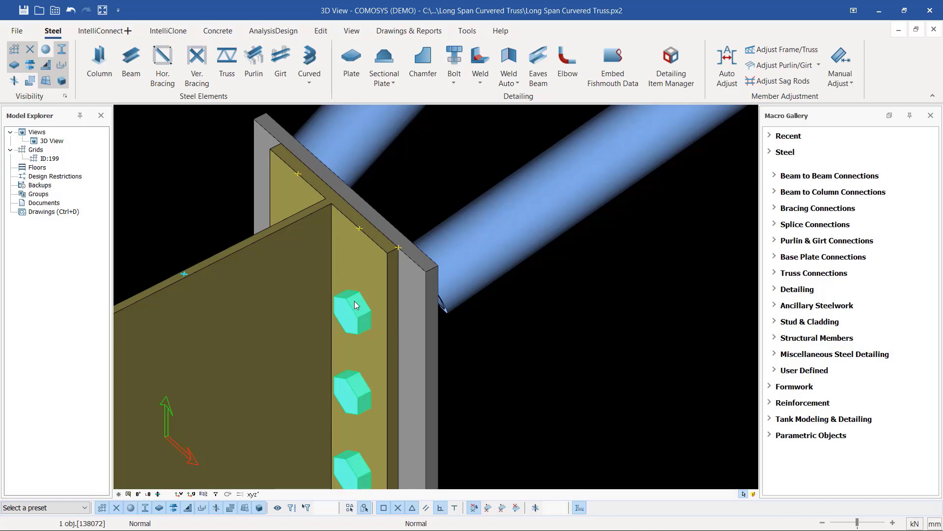
double_click(355, 300)
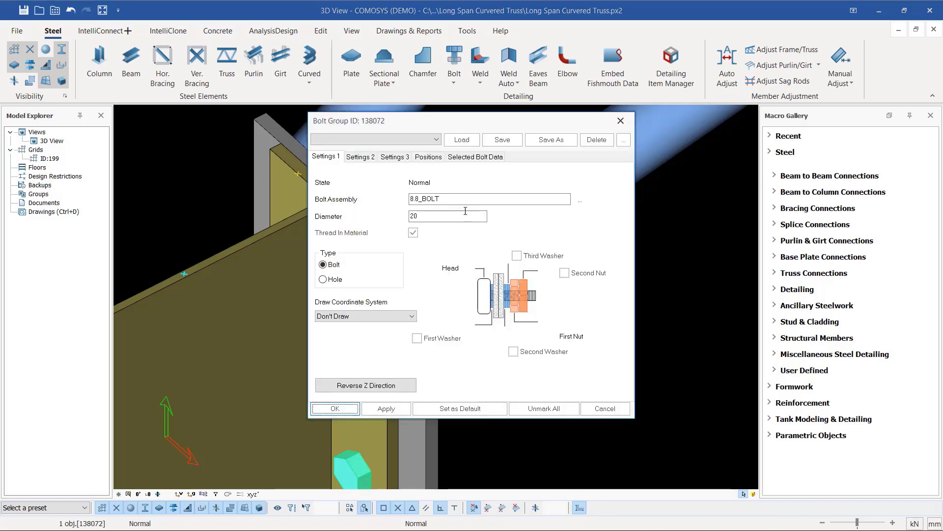
drag(477, 120, 606, 124)
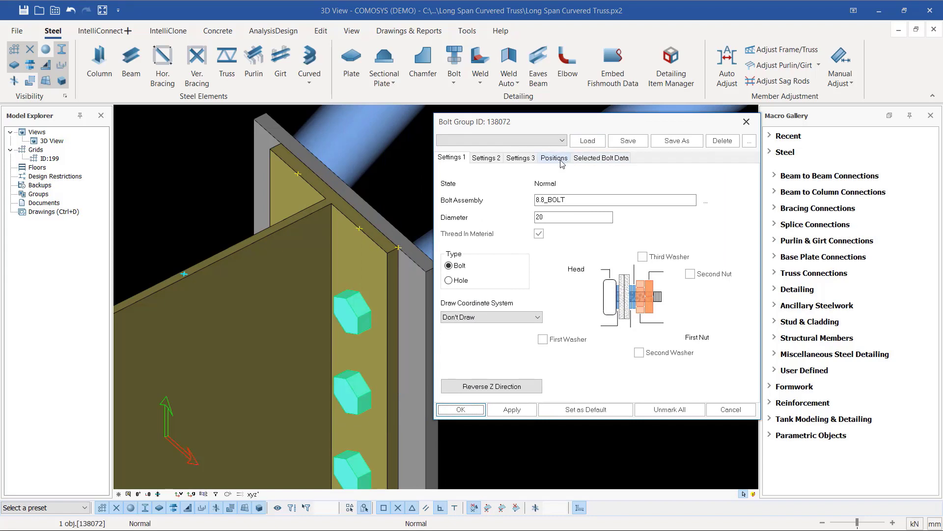
click(560, 161)
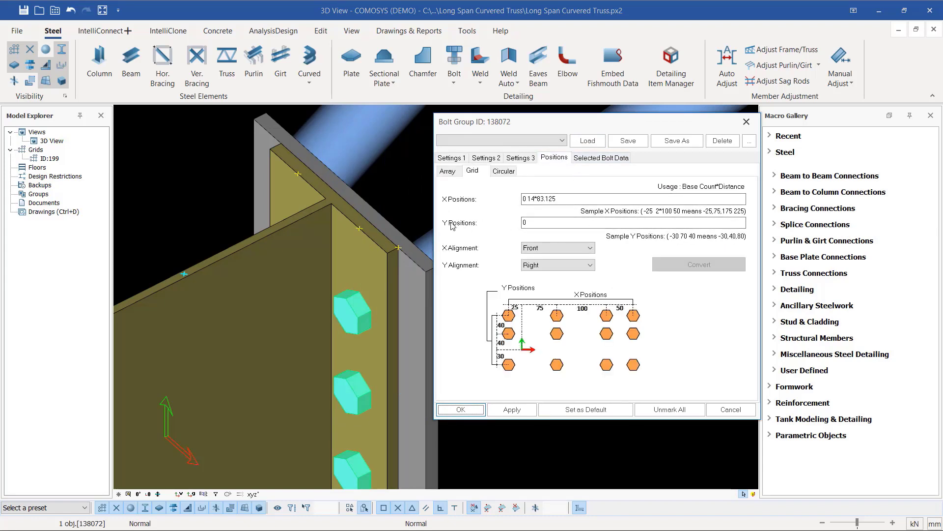
click(538, 224)
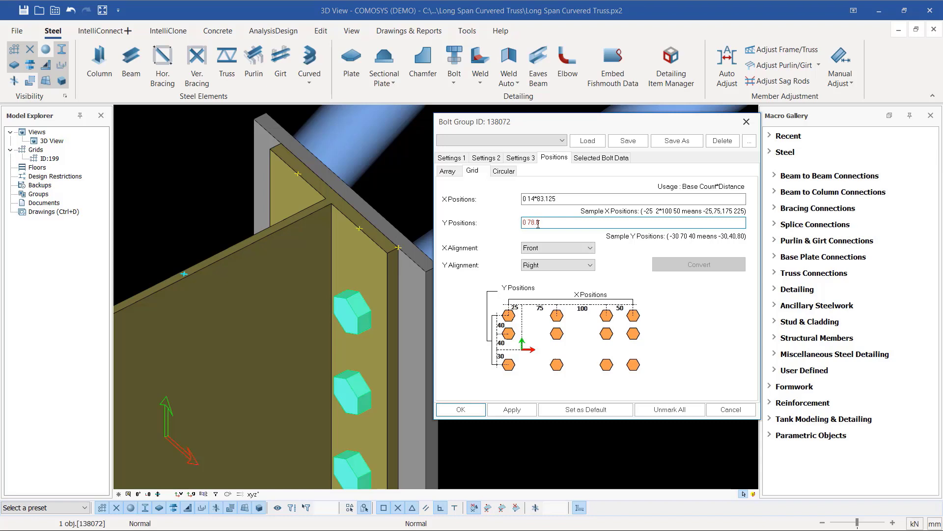
text(55)
click(513, 410)
click(460, 409)
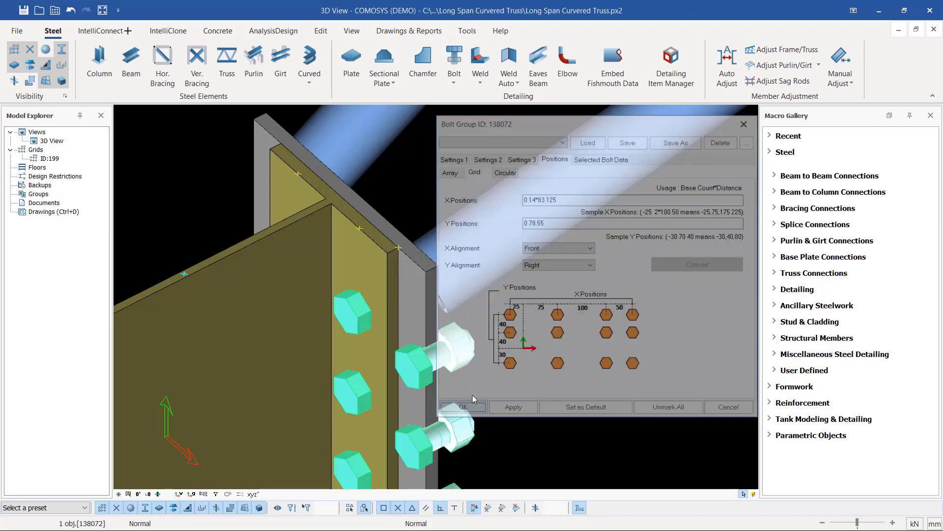
Flip the second bolt column to the other side of the web by setting the bolt group's grid Y positions to 0 -78.55
scroll(426, 340, down, 3)
scroll(407, 295, down, 3)
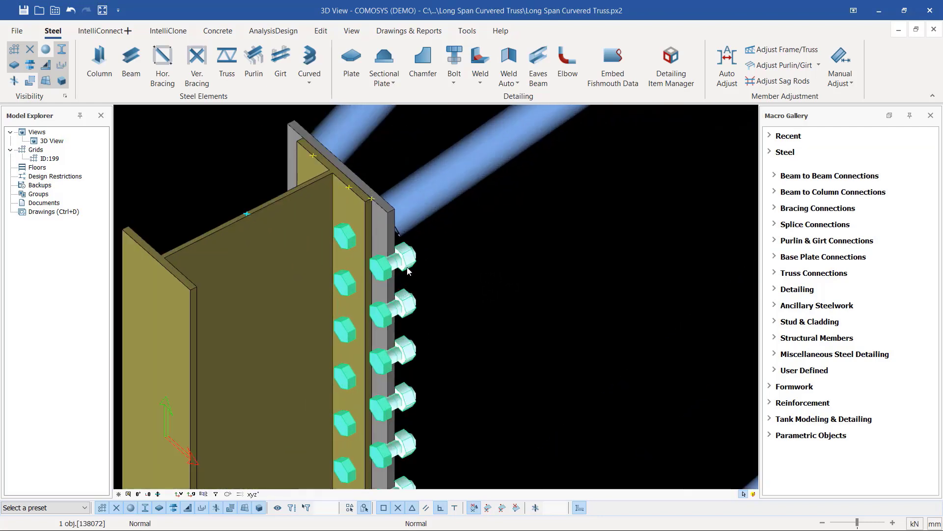
scroll(413, 427, up, 1)
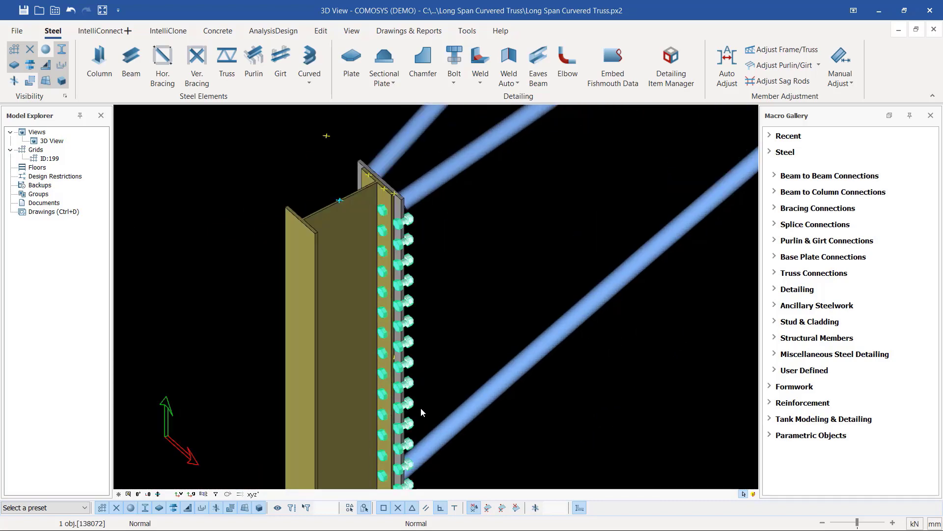
scroll(405, 364, up, 3)
scroll(425, 414, down, 3)
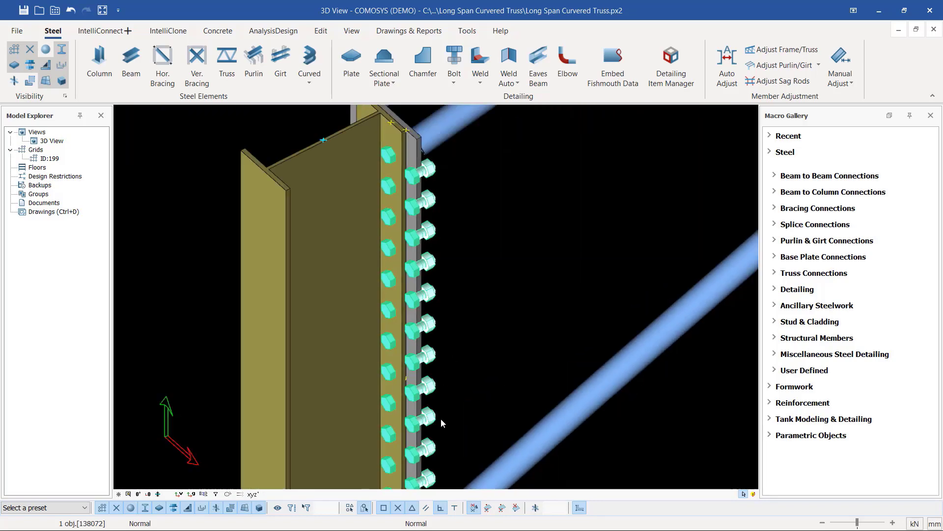
scroll(418, 244, up, 2)
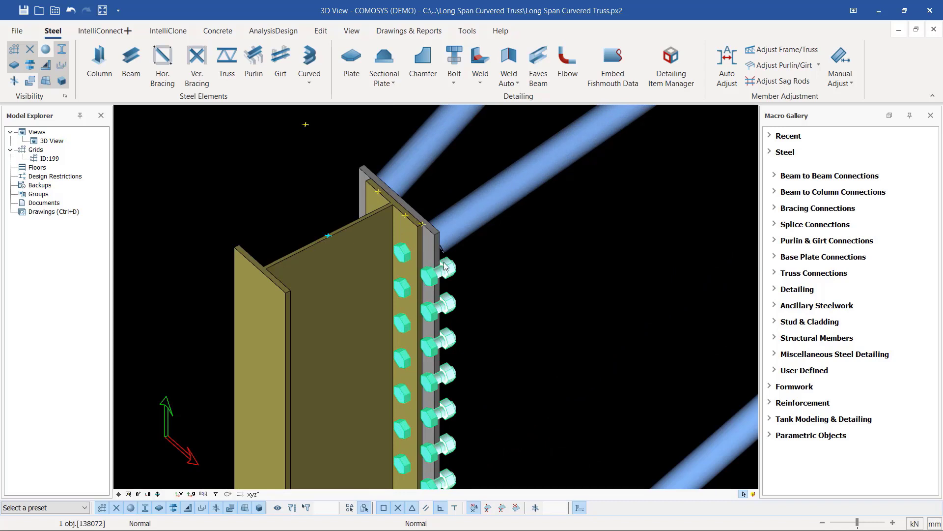
scroll(443, 262, up, 2)
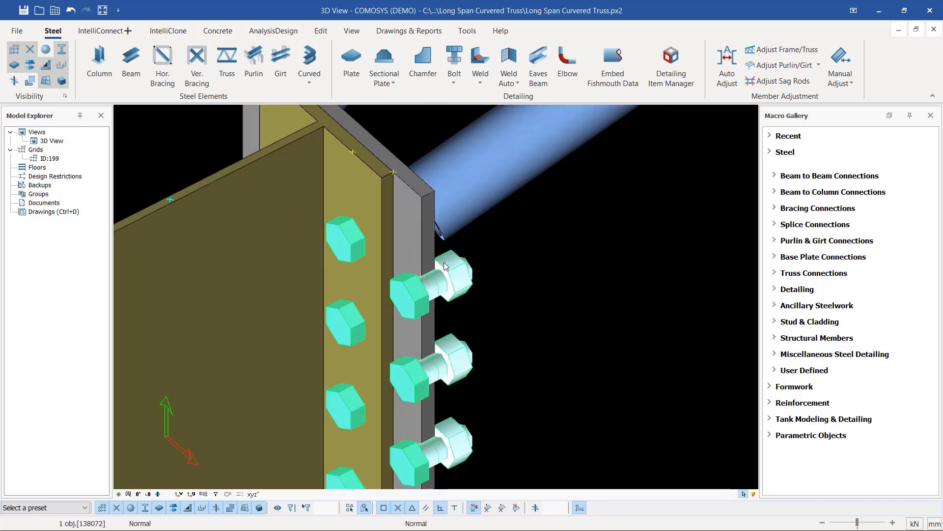
double_click(444, 261)
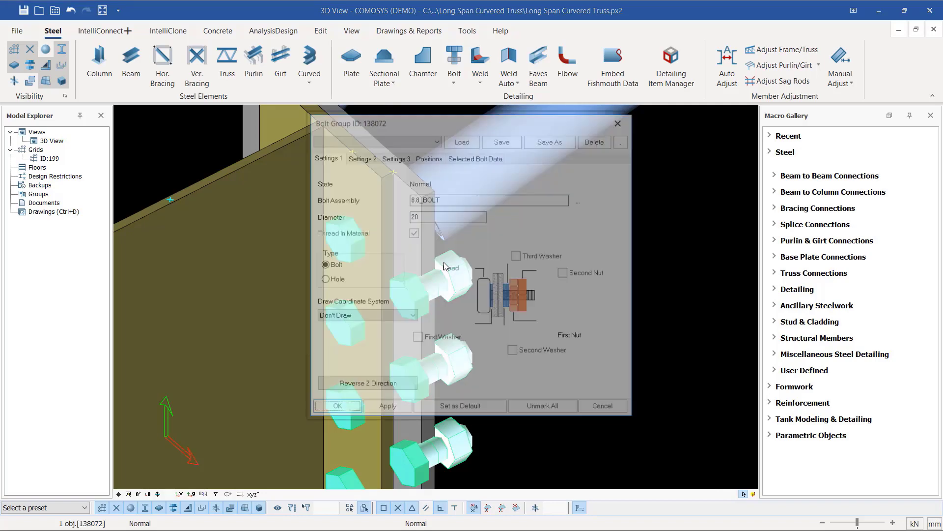
drag(487, 124, 614, 123)
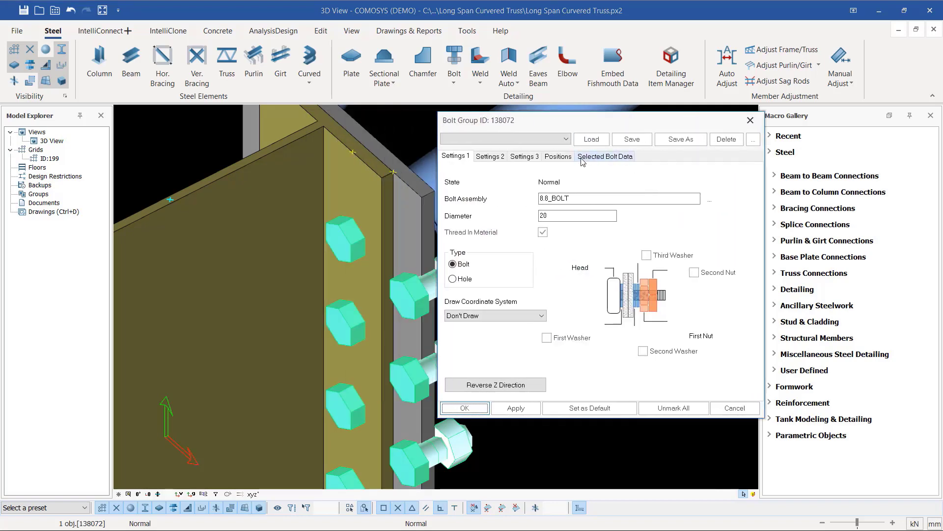
click(558, 156)
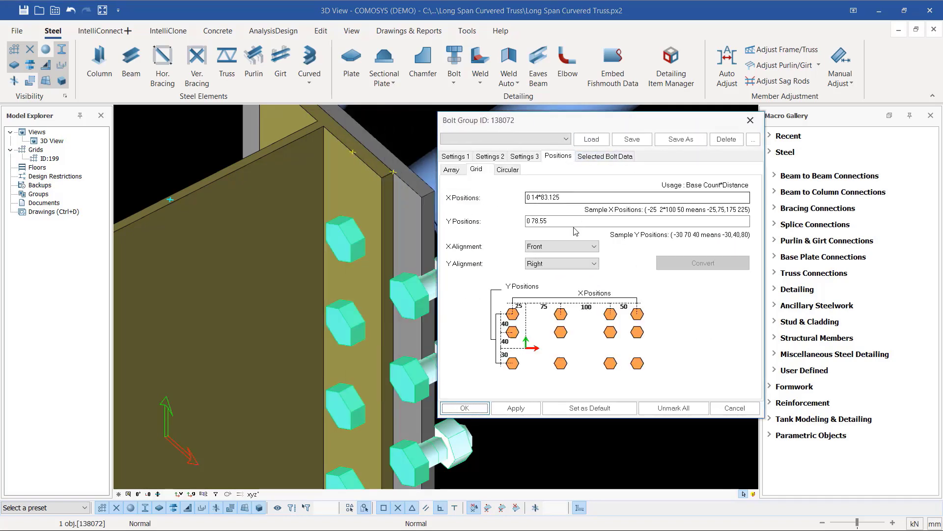
click(531, 221)
text(-)
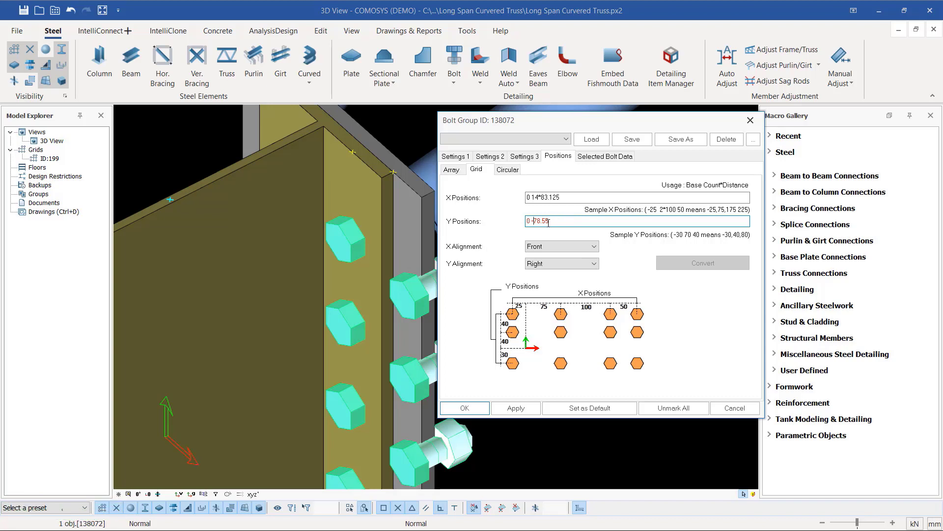
click(515, 409)
click(464, 408)
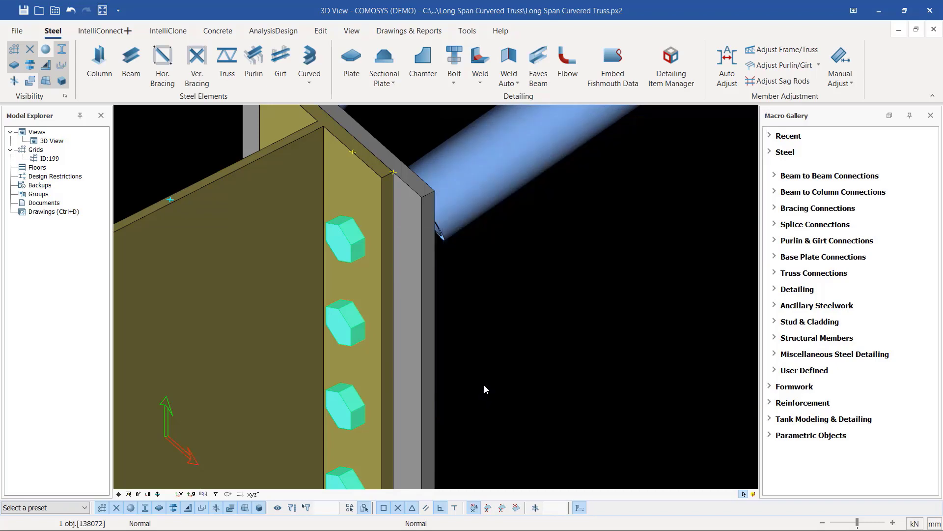
Examine the truss side of the end plate for clearance between the upper bolts and the truss tube ends
scroll(485, 389, down, 5)
mouse_move(442, 317)
middle_down()
mouse_move(541, 295)
mouse_move(521, 307)
mouse_move(663, 265)
mouse_move(610, 290)
mouse_move(433, 306)
mouse_move(435, 317)
middle_up()
scroll(428, 247, up, 3)
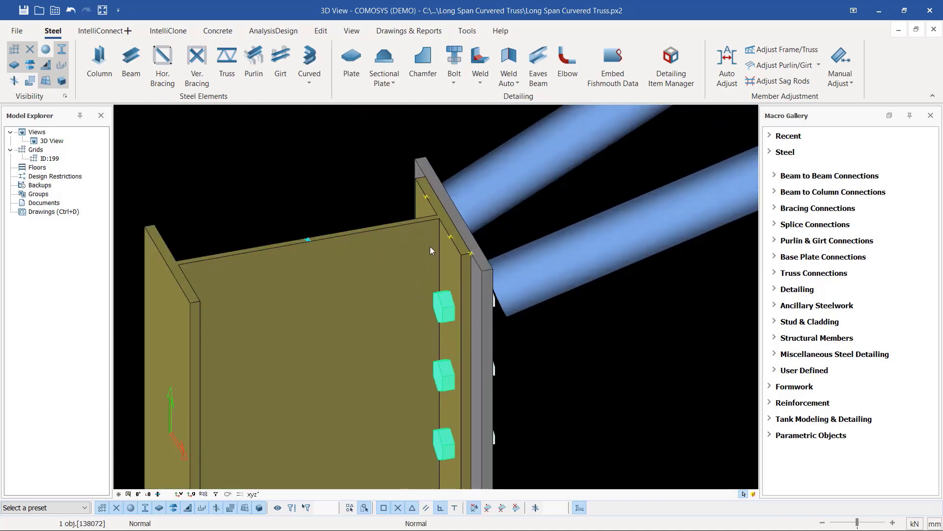
scroll(413, 261, down, 5)
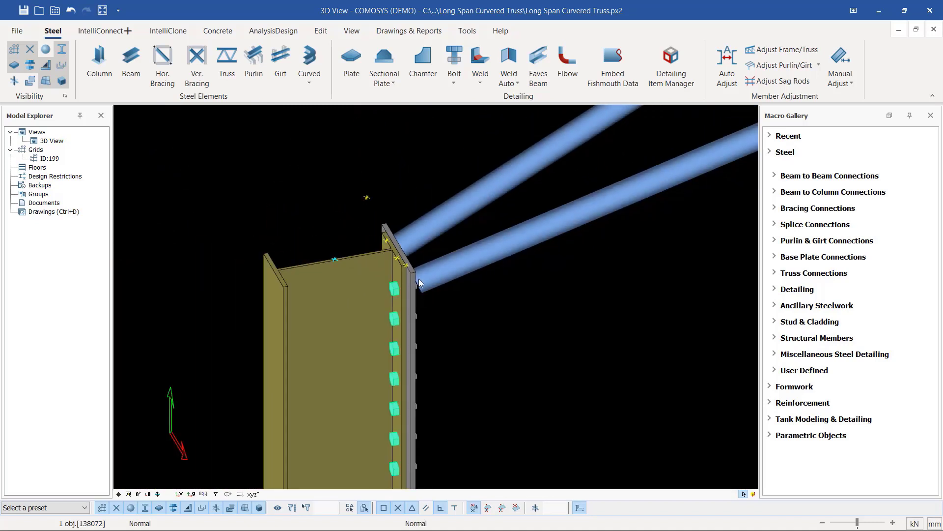
click(416, 276)
middle_drag(418, 285, 444, 244)
click(525, 154)
scroll(429, 252, up, 3)
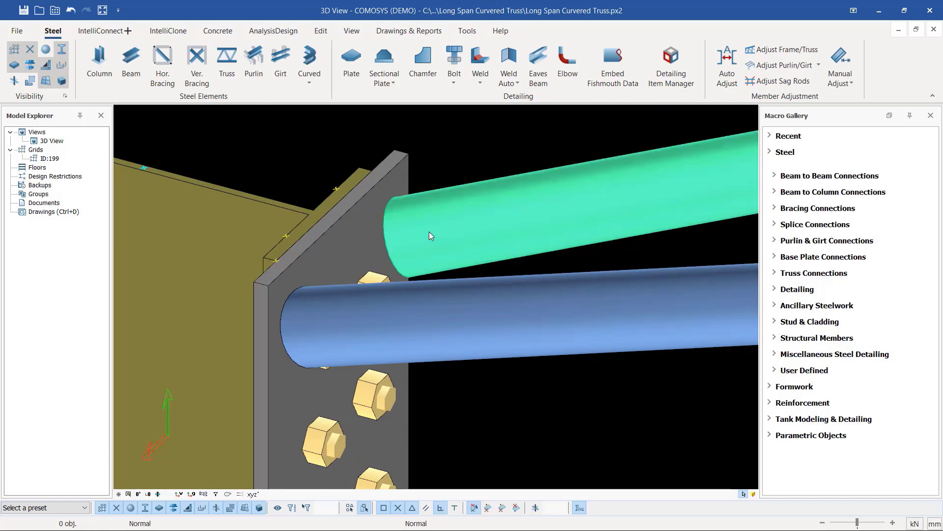
click(429, 232)
middle_drag(429, 232, 414, 237)
scroll(364, 327, up, 4)
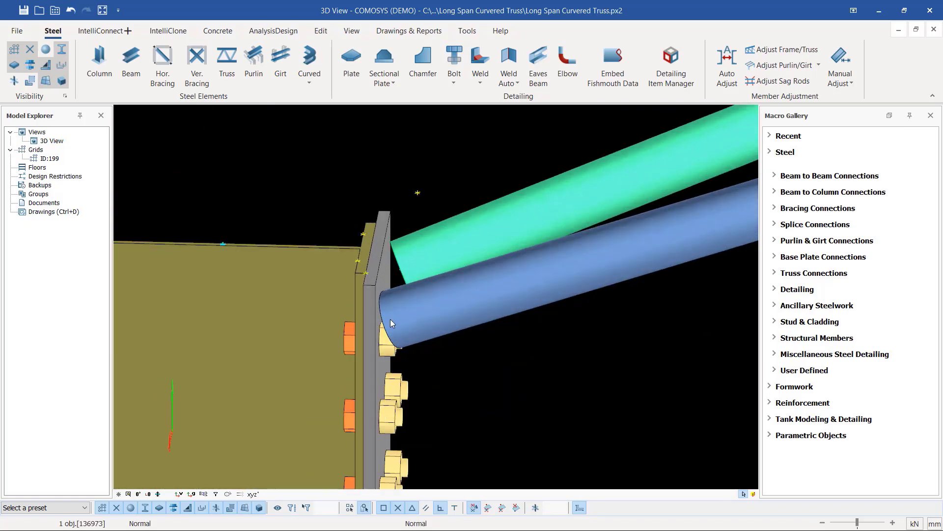
scroll(438, 211, down, 3)
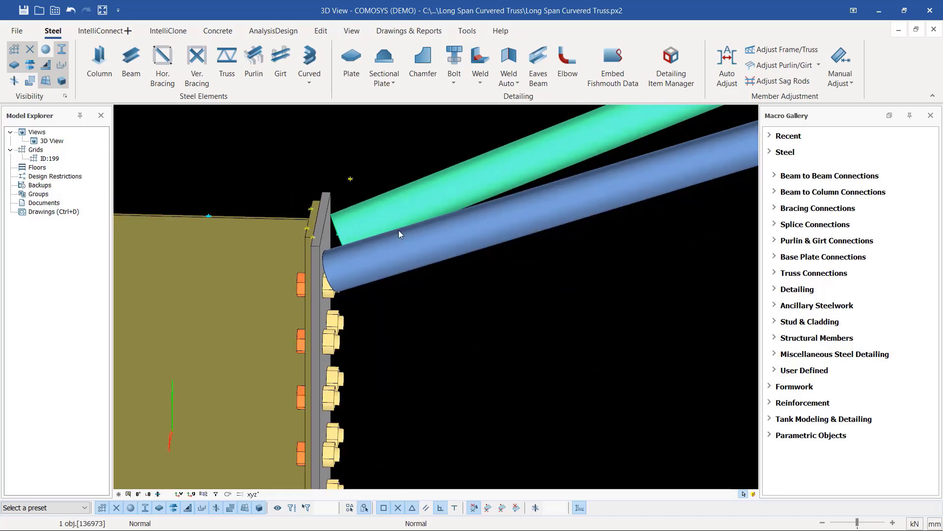
scroll(323, 266, up, 2)
click(456, 336)
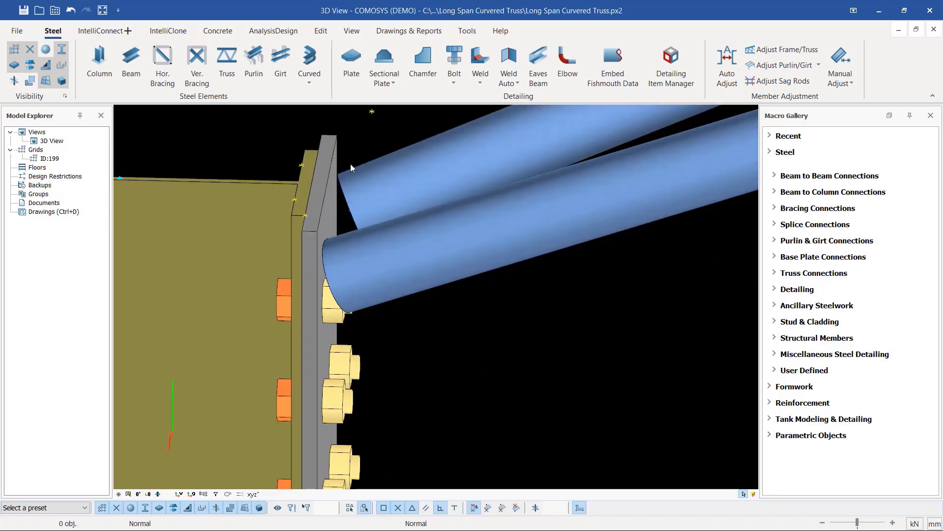
Trim the front upper truss tube flush against the end plate's inner face with a Fitting cut
click(331, 306)
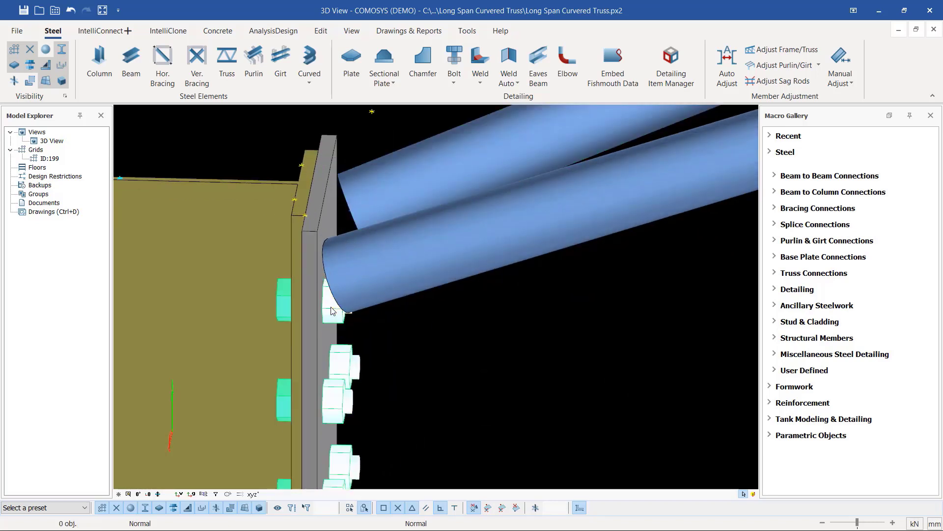
middle_drag(331, 305, 331, 303)
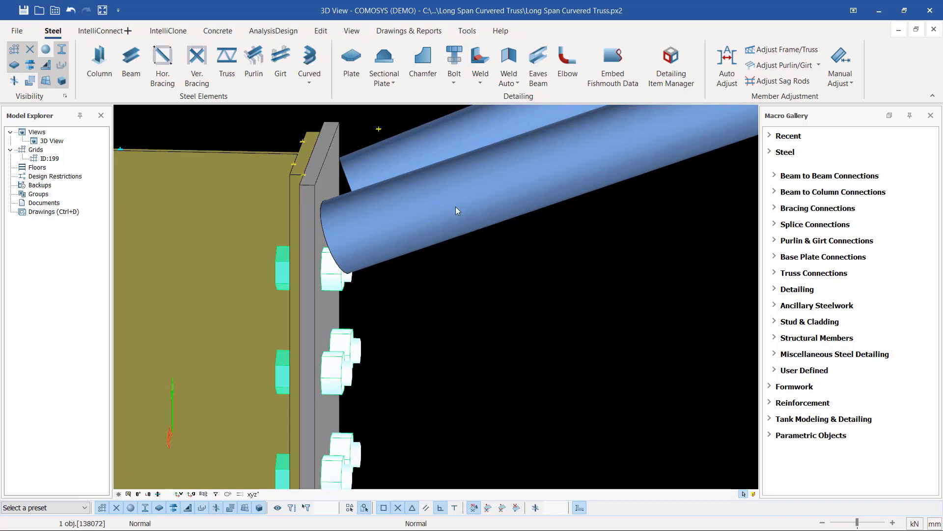
click(322, 33)
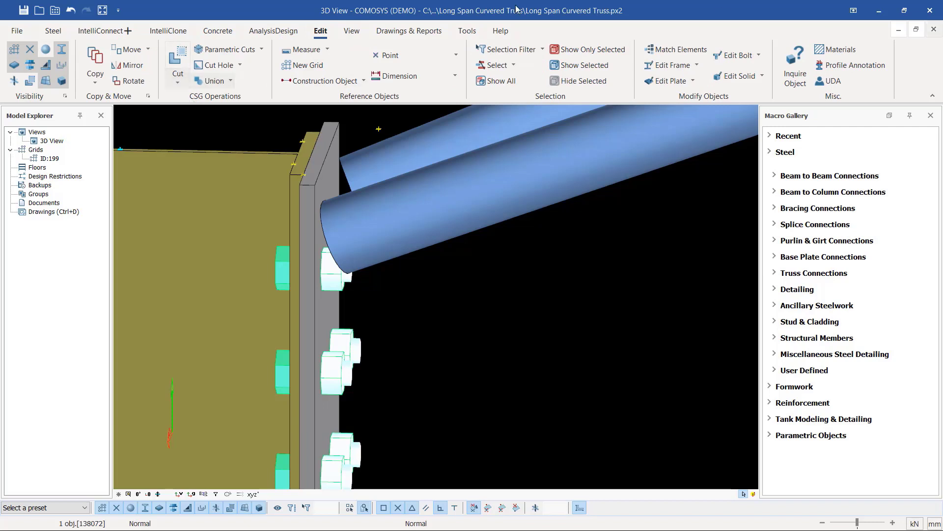
click(176, 83)
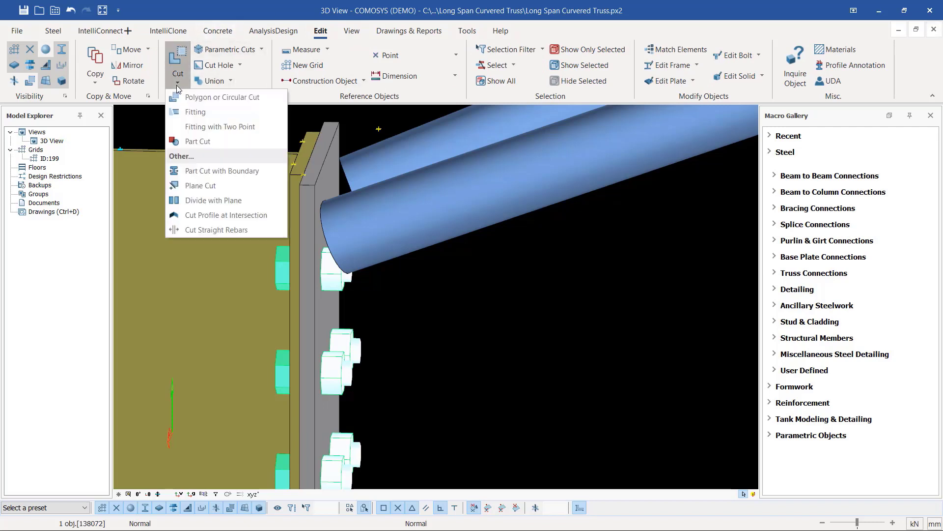
click(189, 113)
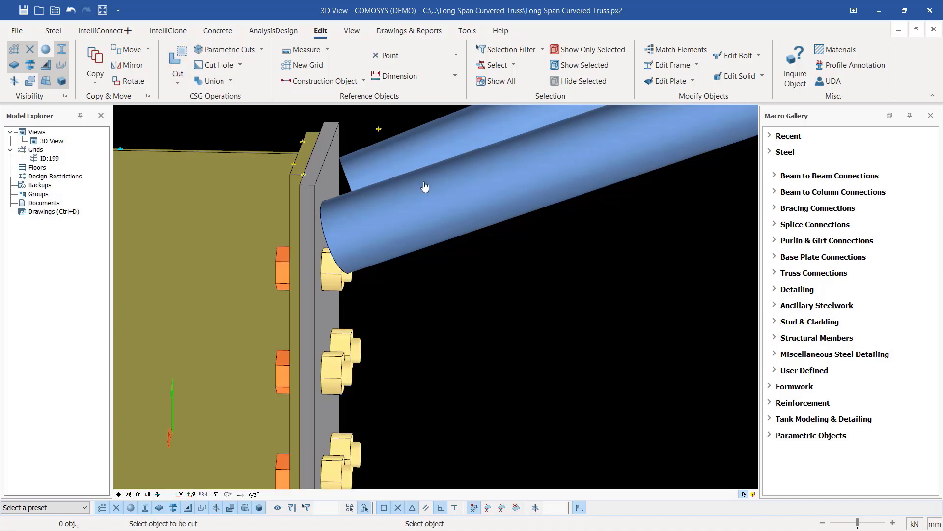
click(366, 215)
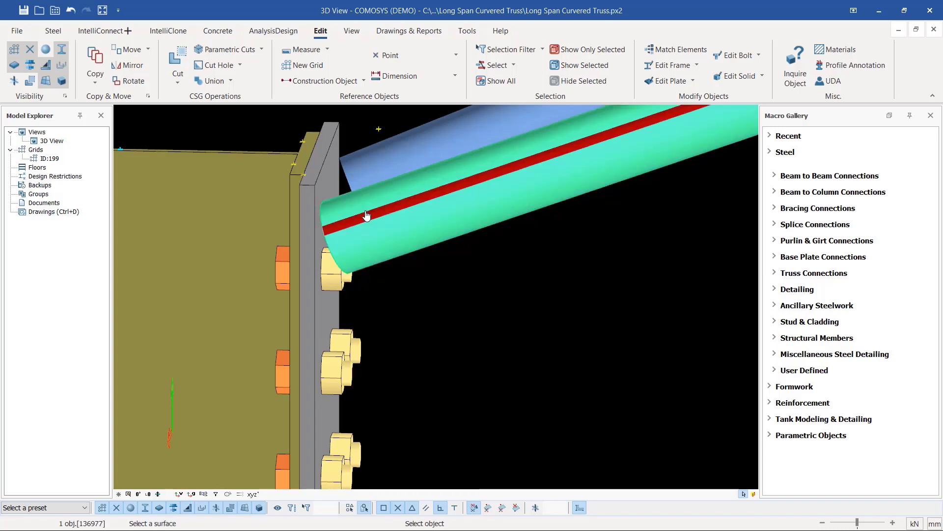
click(331, 181)
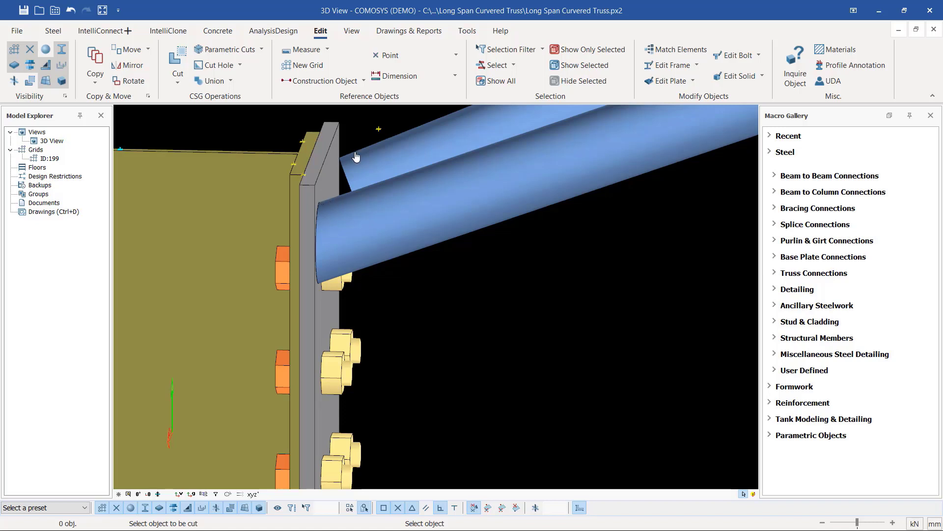
Fit the rear upper truss tube to the same end plate face and finish the Fitting command
scroll(356, 156, up, 5)
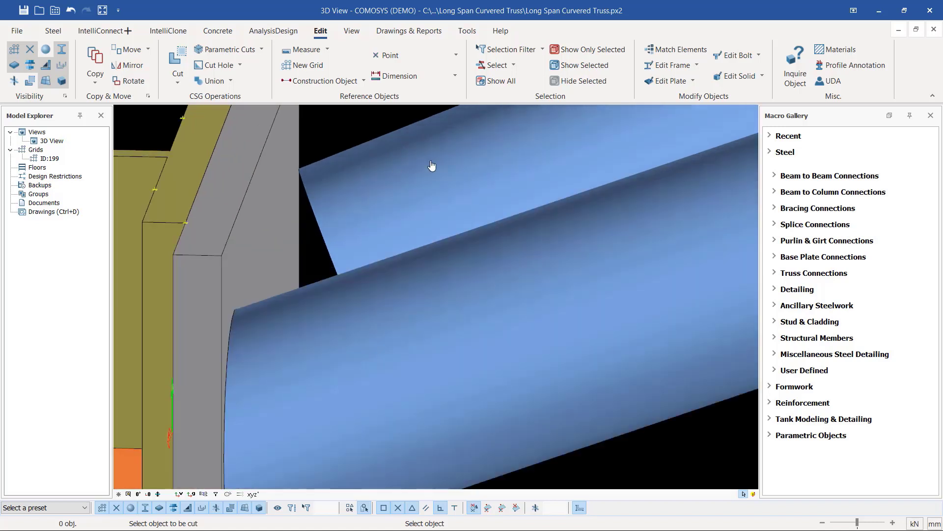
click(431, 165)
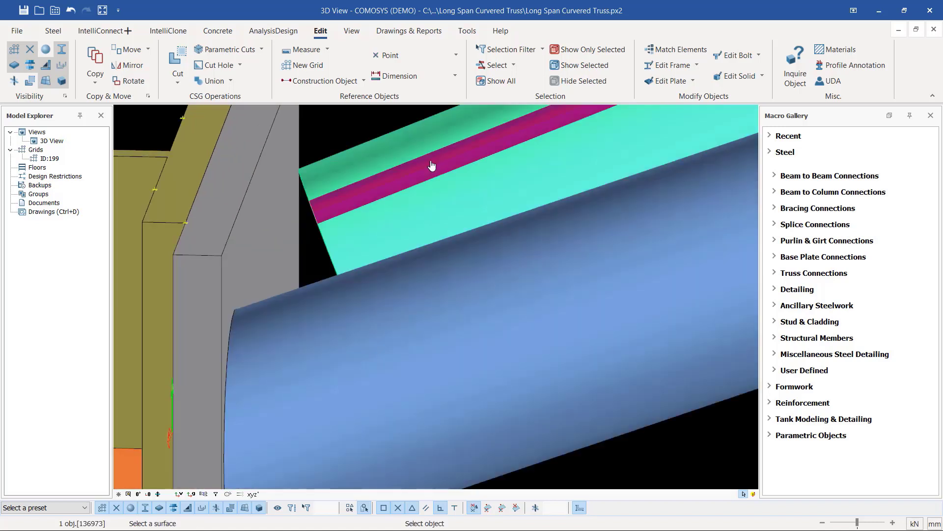
click(284, 203)
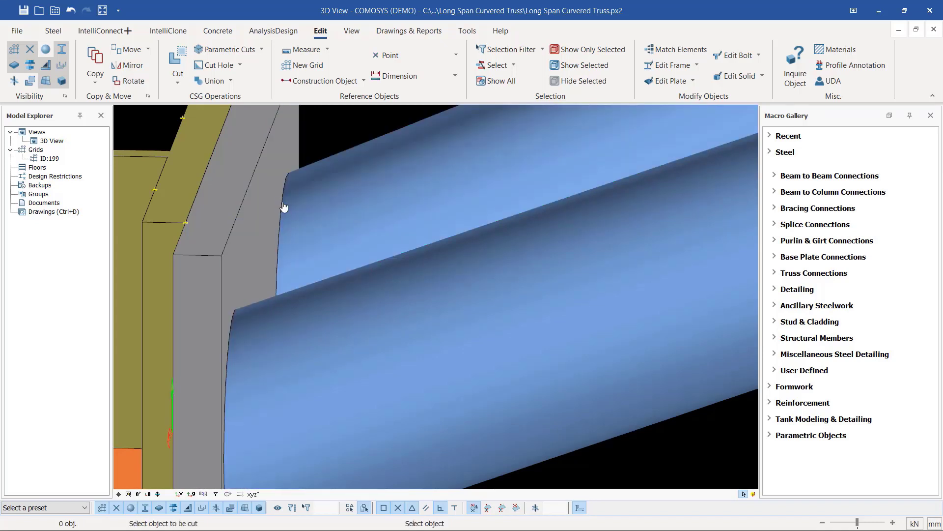
key(Escape)
right_click(336, 135)
click(351, 141)
scroll(332, 196, down, 4)
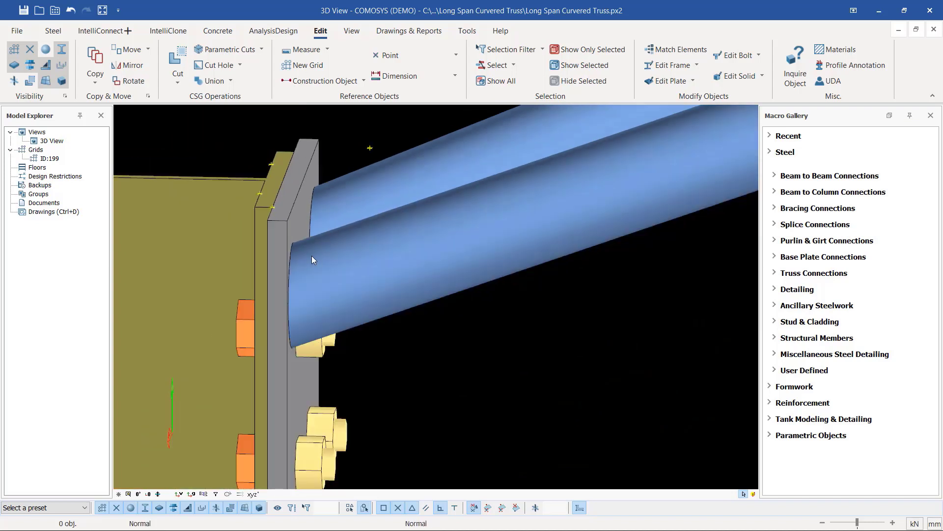
Examine the trimmed tube ends, the end plate and the upper bolts for how closely the bolts sit to the tubes
click(324, 355)
middle_drag(324, 355, 187, 356)
middle_drag(526, 330, 580, 363)
middle_drag(265, 378, 324, 349)
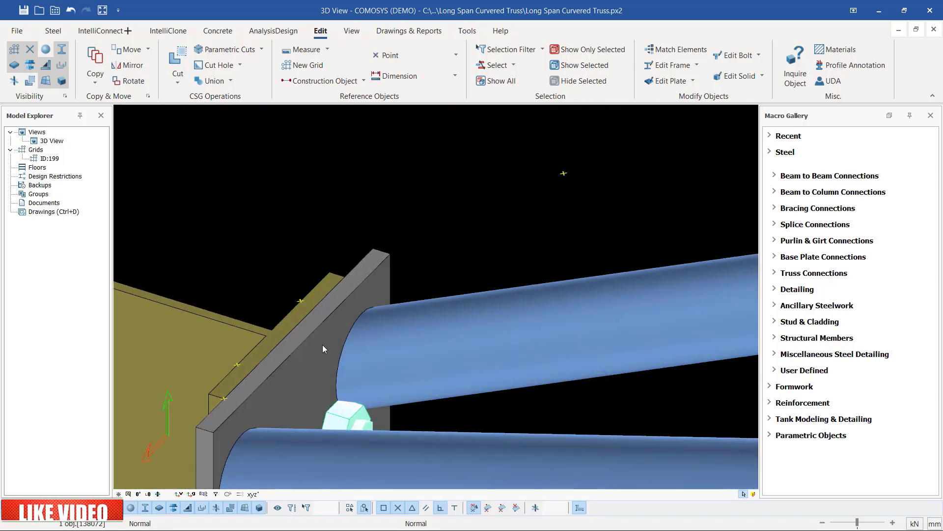
scroll(358, 250, down, 3)
scroll(343, 348, up, 1)
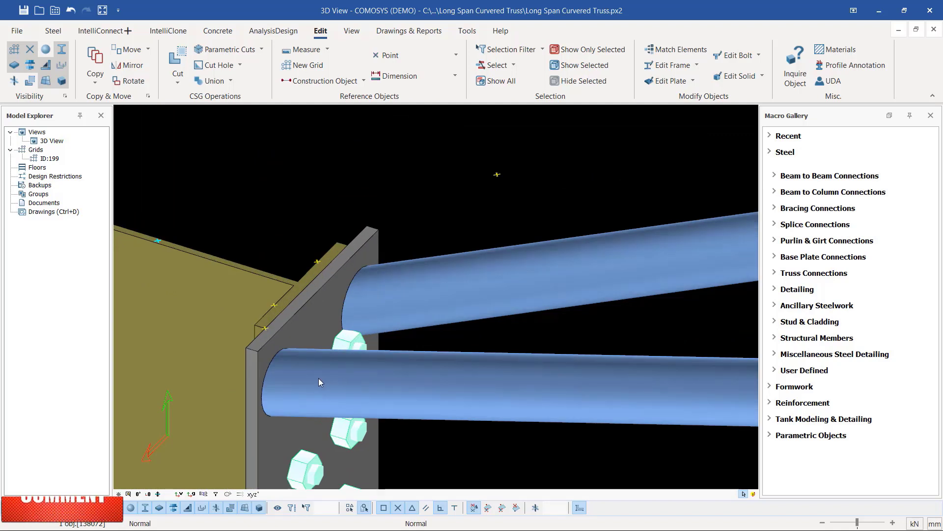
scroll(319, 379, up, 2)
click(294, 288)
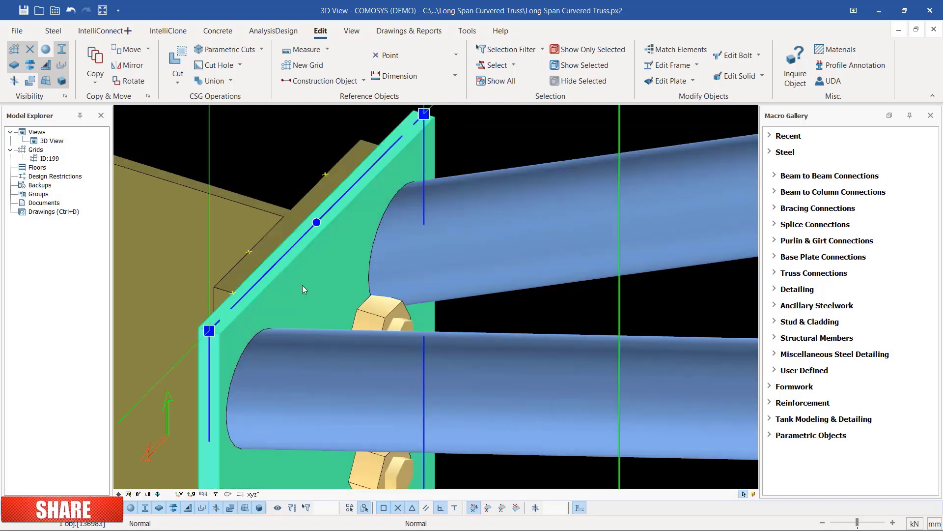
click(488, 214)
click(483, 375)
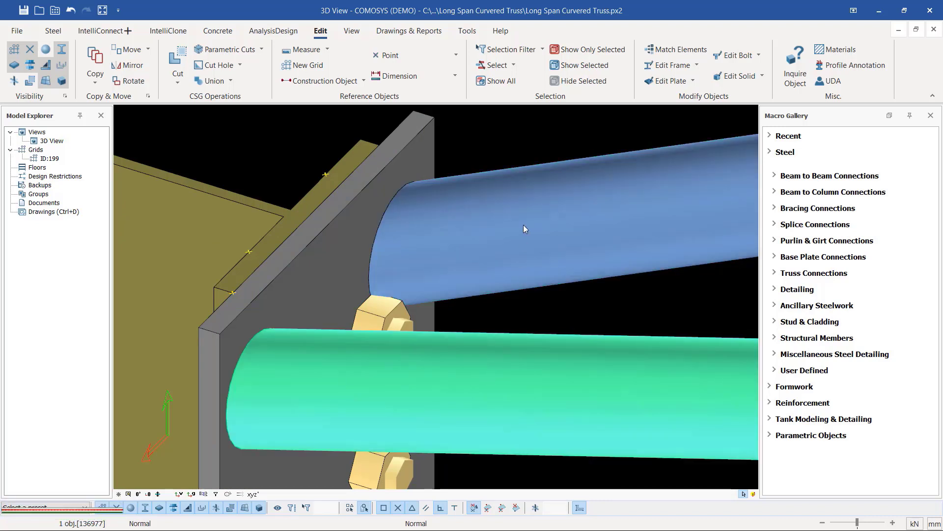
click(515, 137)
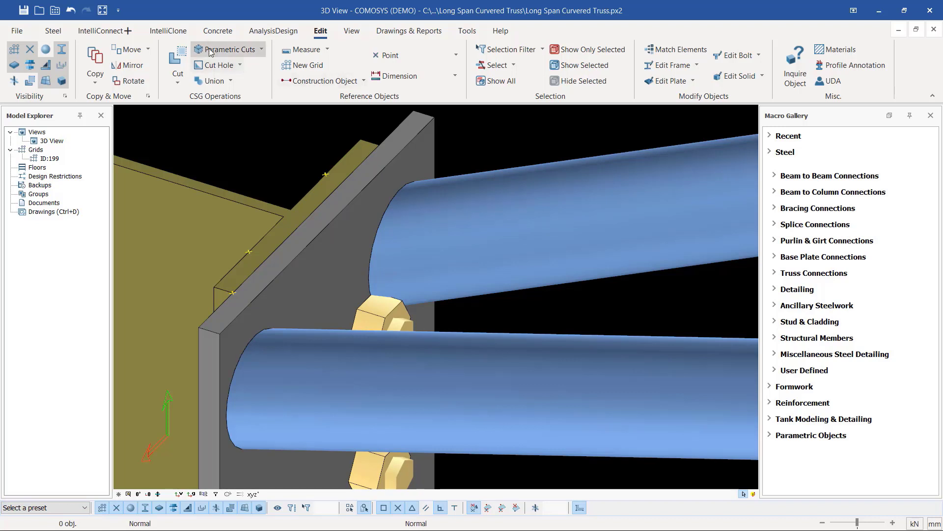
Weld the front upper truss tube to the end plate with Automatic Two-Object Welding
click(53, 31)
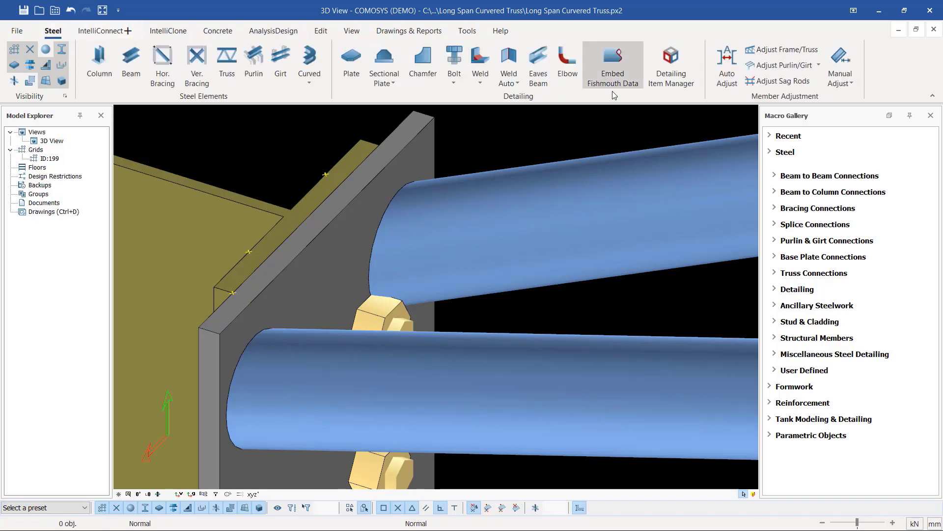
click(517, 84)
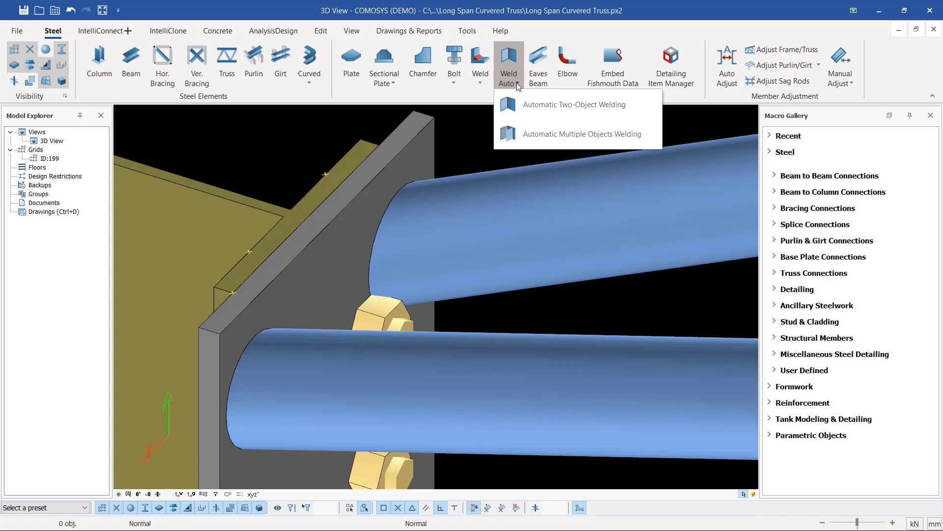
click(542, 105)
middle_drag(385, 191, 345, 300)
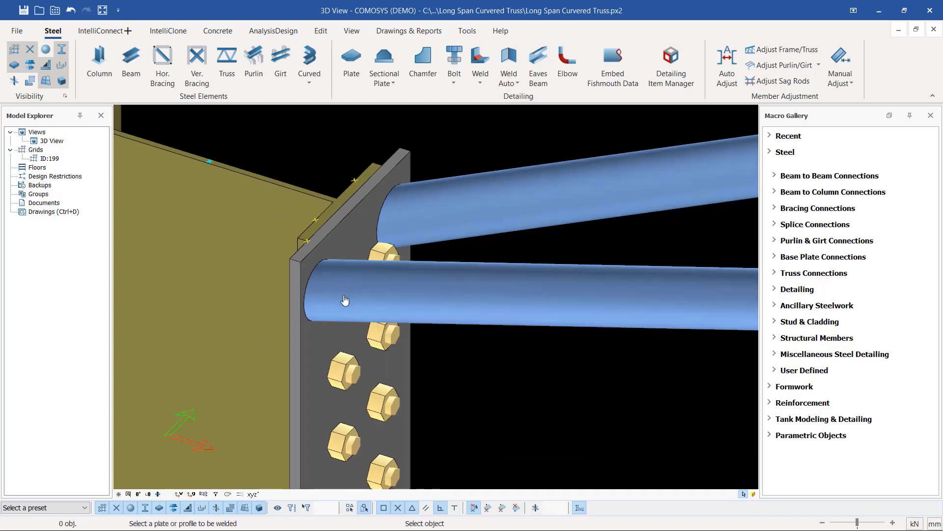
scroll(345, 300, up, 2)
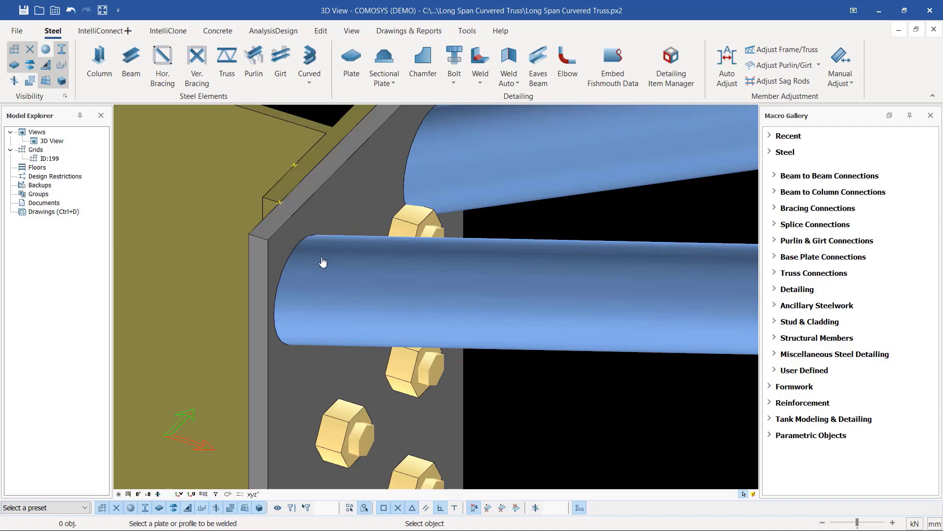
scroll(325, 268, up, 1)
click(331, 282)
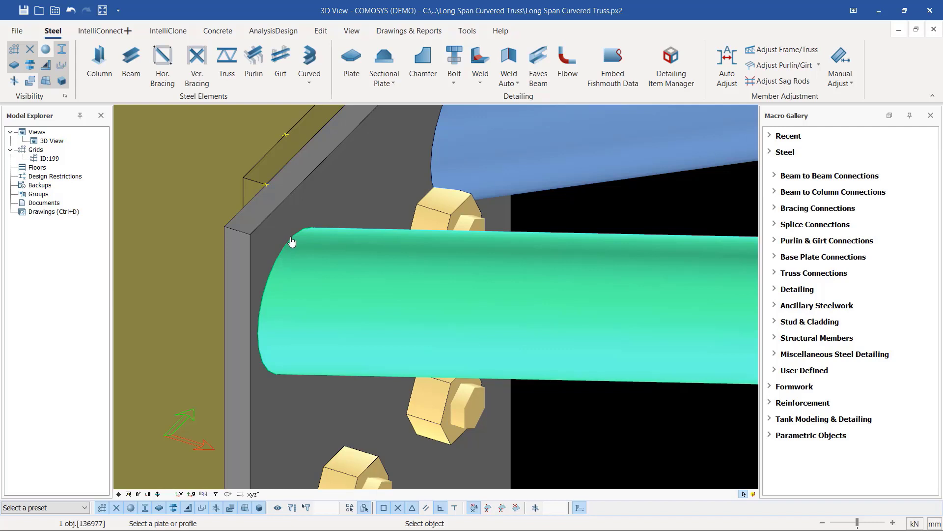
click(271, 277)
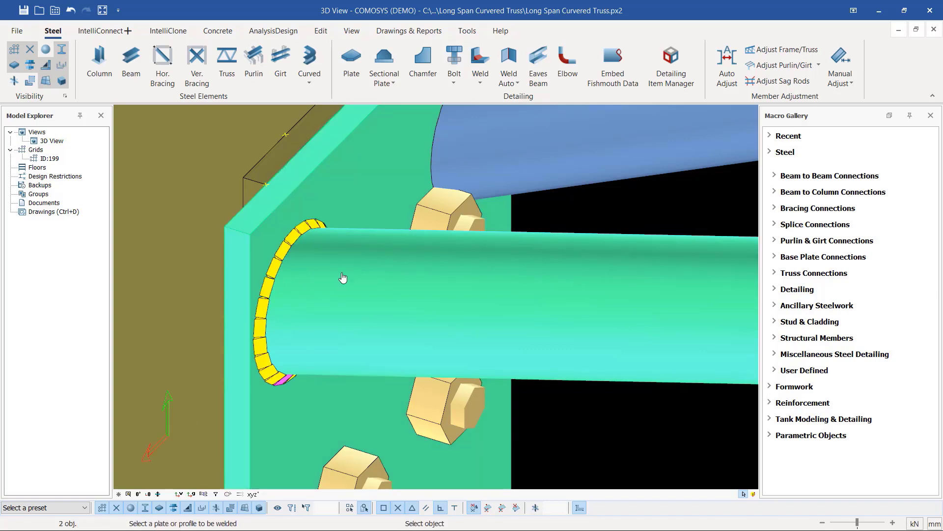
Weld the rear upper truss tube to the end plate and end the automatic welding command
scroll(246, 392, down, 5)
scroll(318, 303, up, 4)
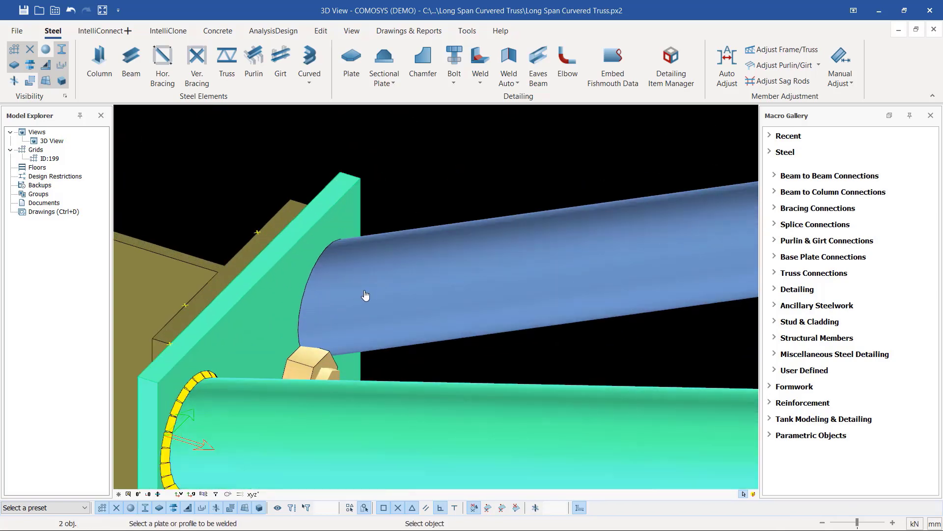
click(405, 288)
scroll(307, 300, up, 2)
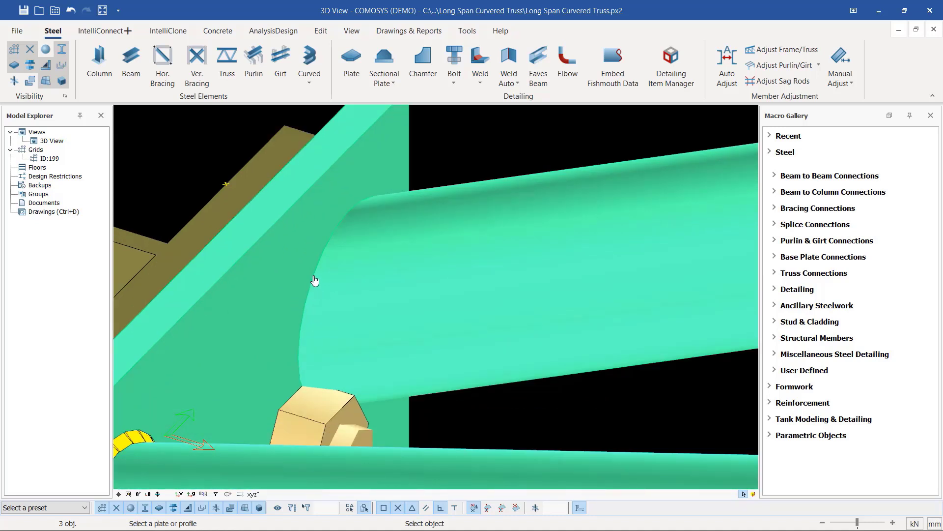
click(315, 280)
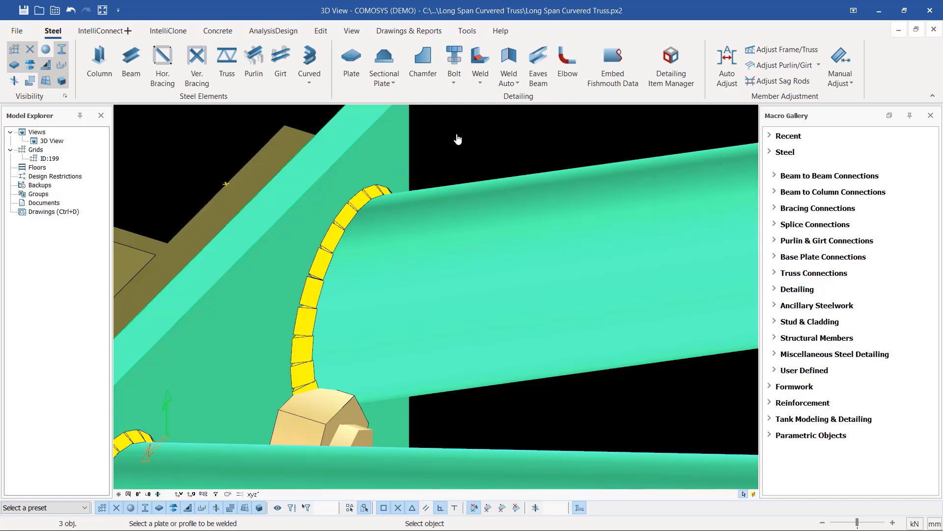
key(Escape)
key(Escape)
scroll(353, 137, down, 5)
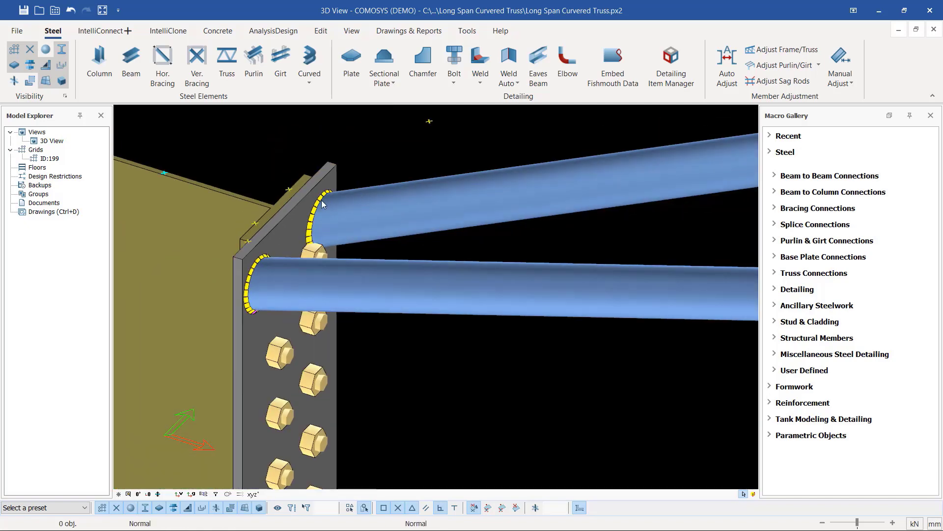
Check which parts are joined to the rear upper tube by selecting its connected parts, and clear the selection
scroll(323, 205, up, 2)
click(388, 223)
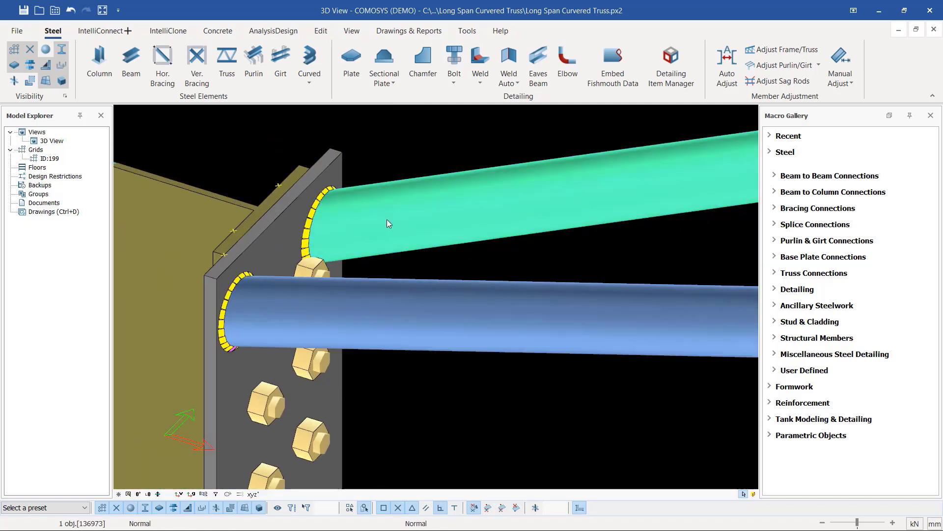
right_click(388, 224)
click(449, 304)
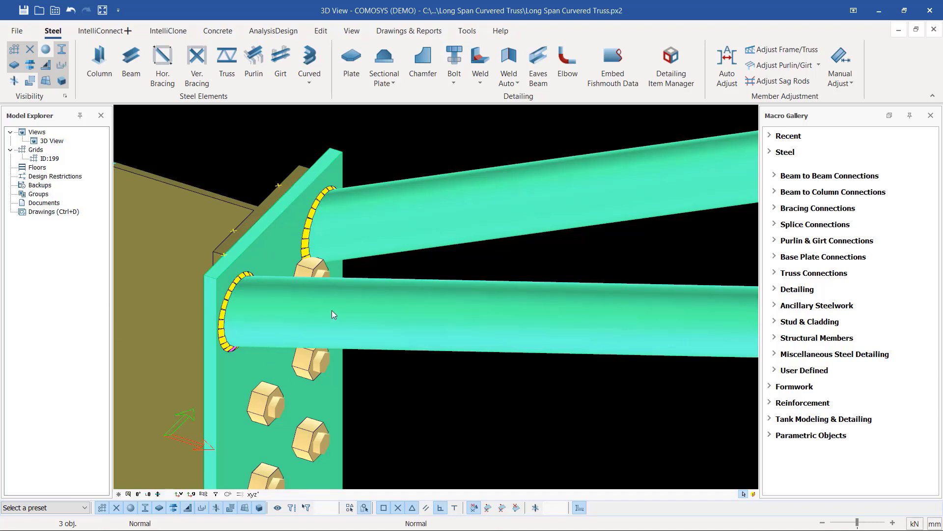
click(378, 136)
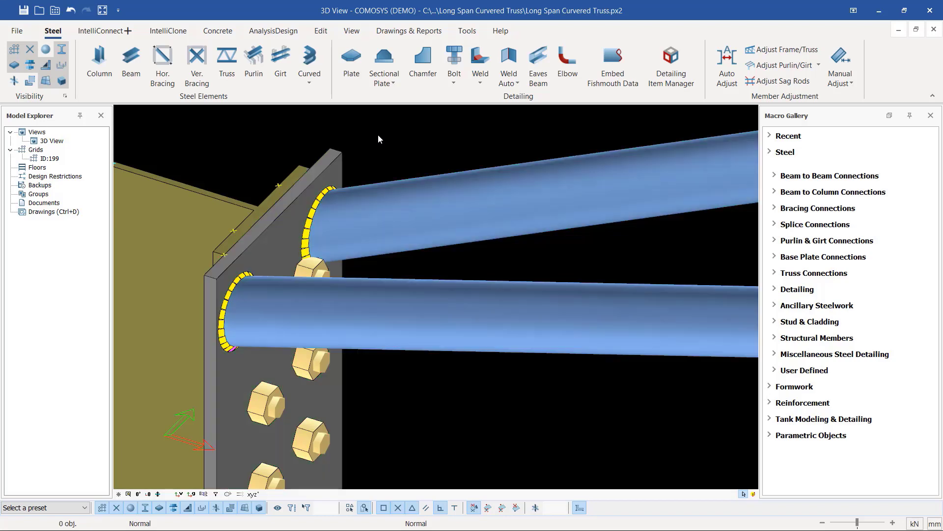
Weld the front upper truss tube to the end plate at the grid C column with Automatic Two-Object Welding
scroll(231, 231, down, 10)
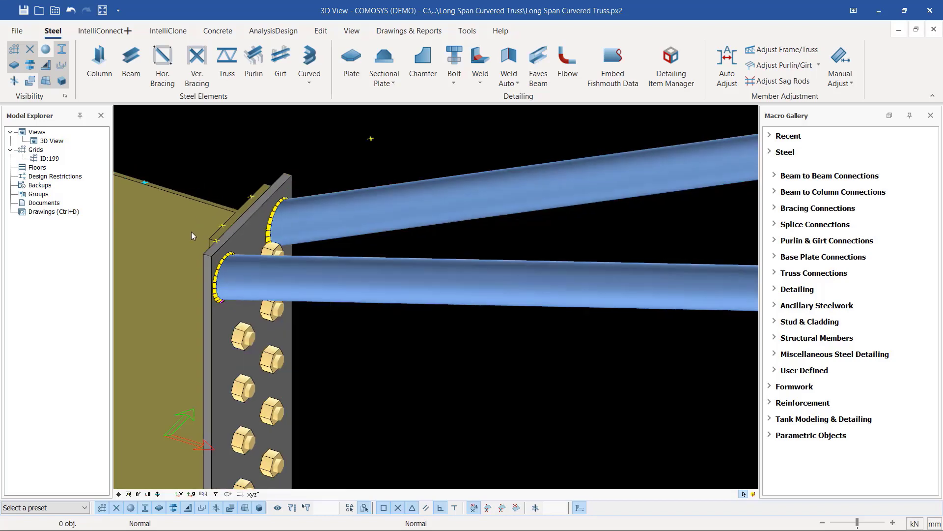
scroll(198, 213, down, 2)
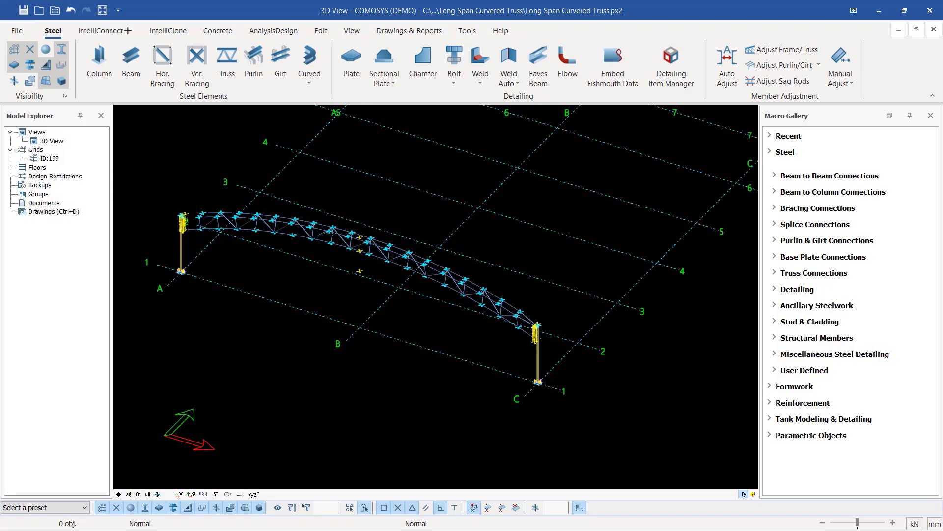
scroll(478, 249, up, 15)
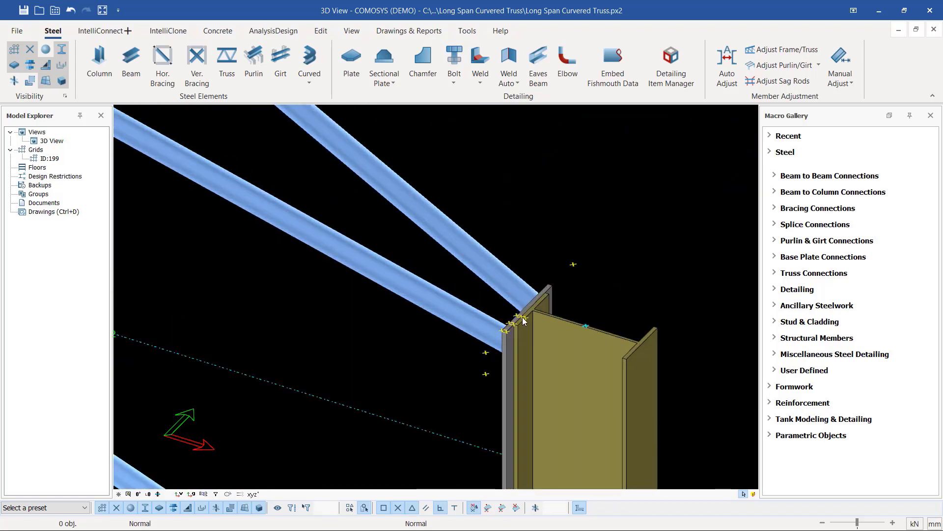
click(523, 317)
middle_drag(523, 317, 547, 331)
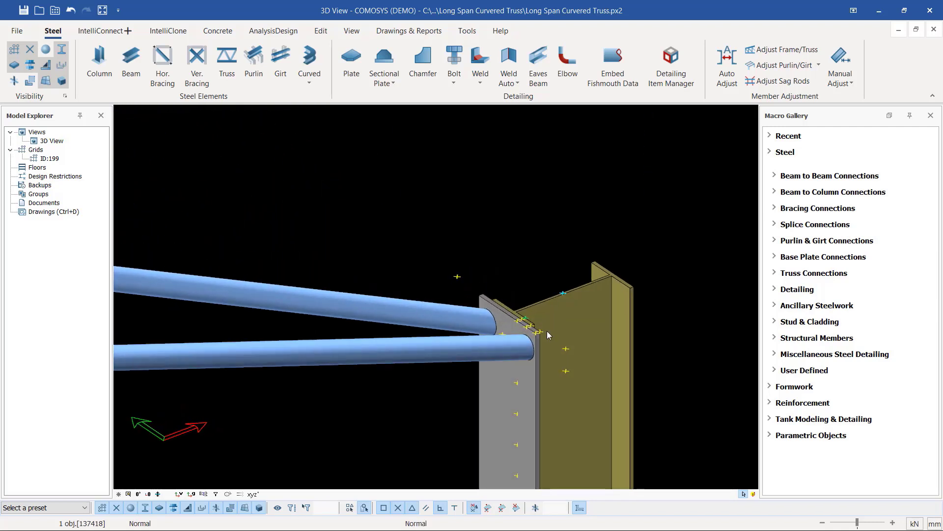
scroll(547, 331, up, 3)
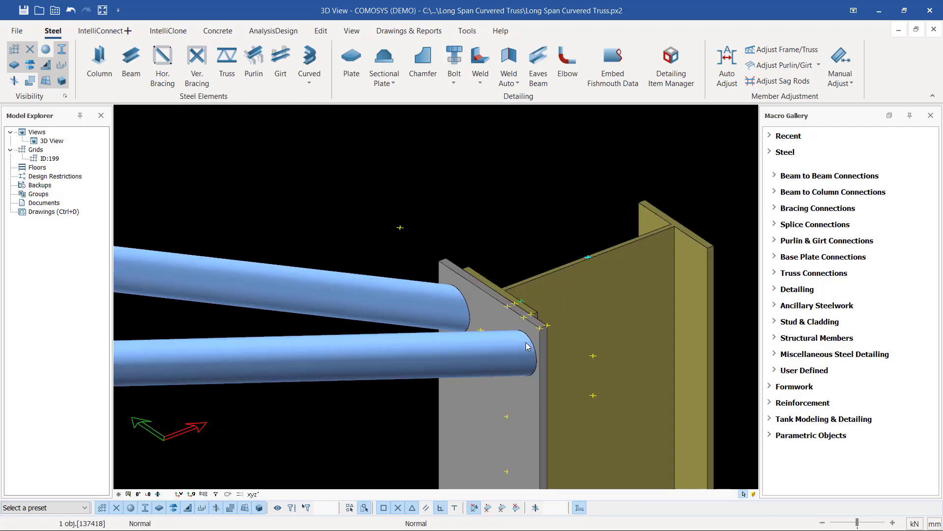
scroll(527, 347, up, 2)
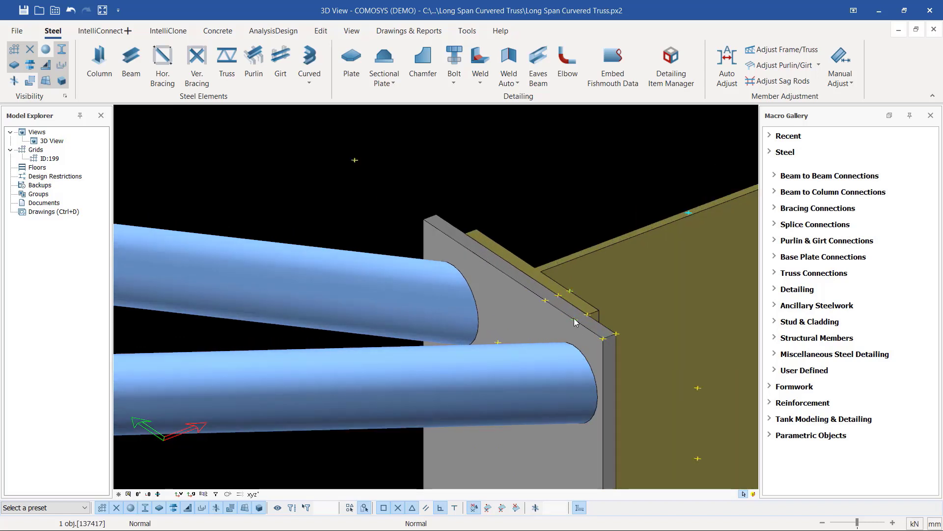
mouse_move(575, 322)
middle_down()
mouse_move(555, 312)
mouse_move(565, 314)
middle_up()
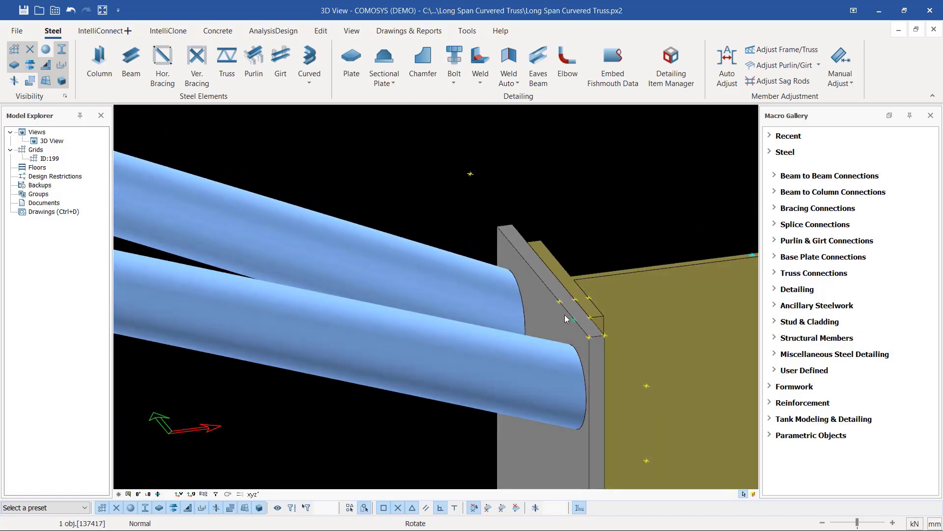
click(518, 84)
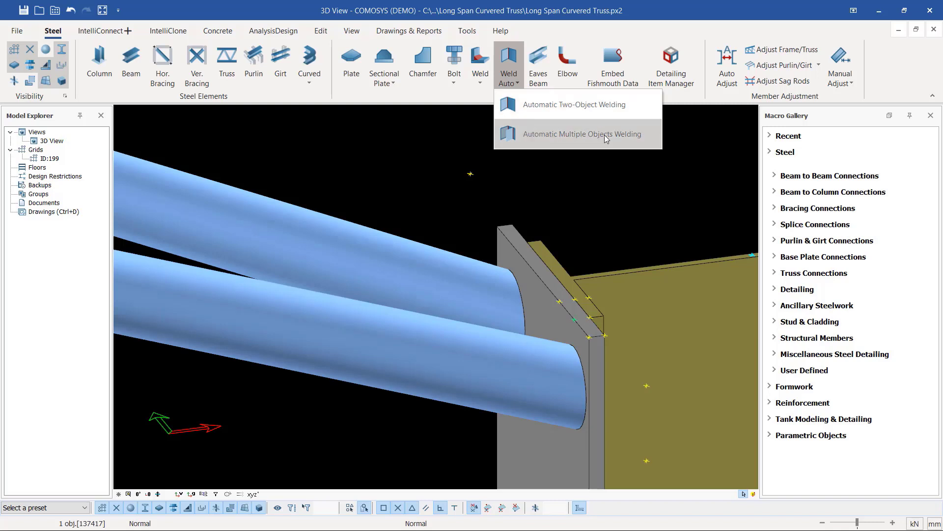
click(558, 109)
scroll(554, 392, up, 1)
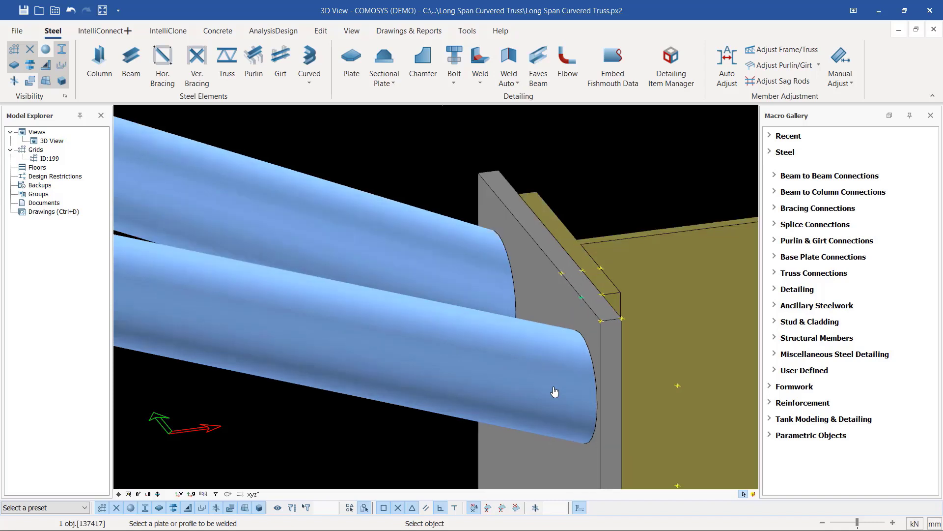
click(506, 372)
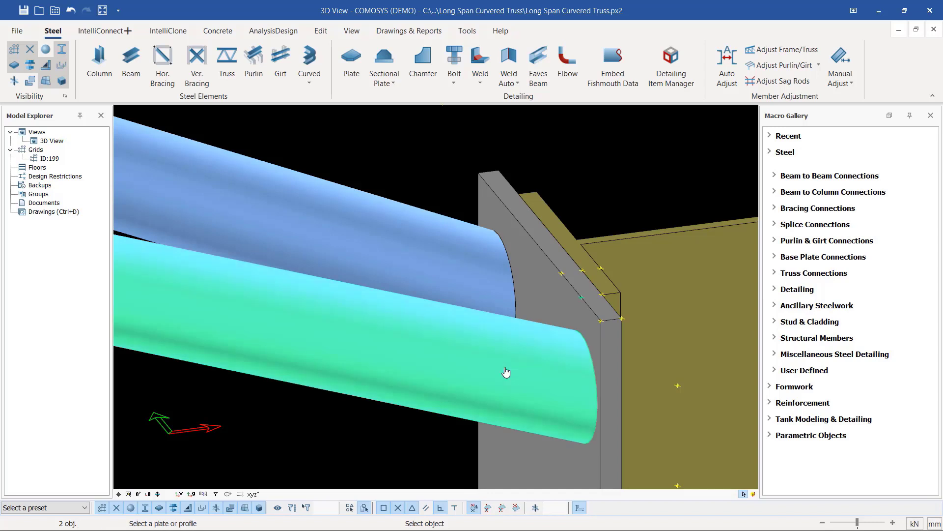
click(592, 353)
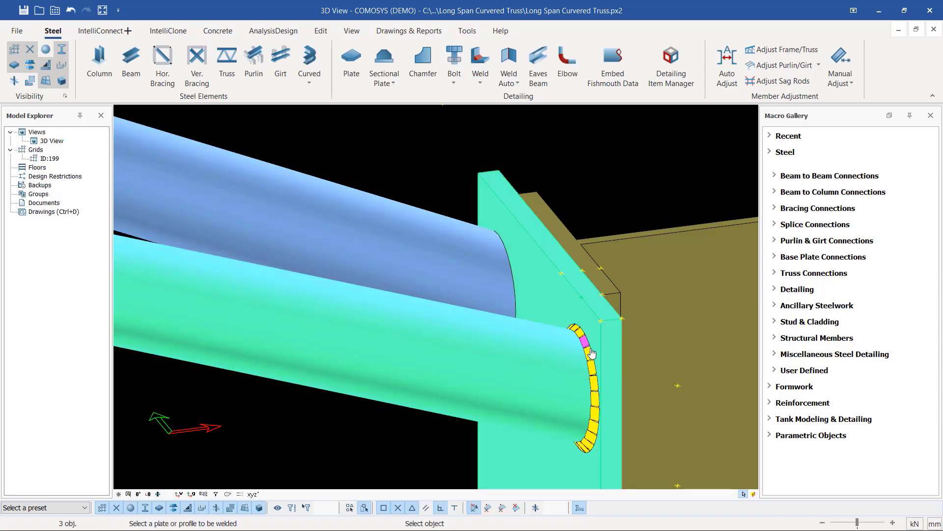
Weld the rear upper truss tube to the grid C end plate and end the automatic welding command
click(471, 264)
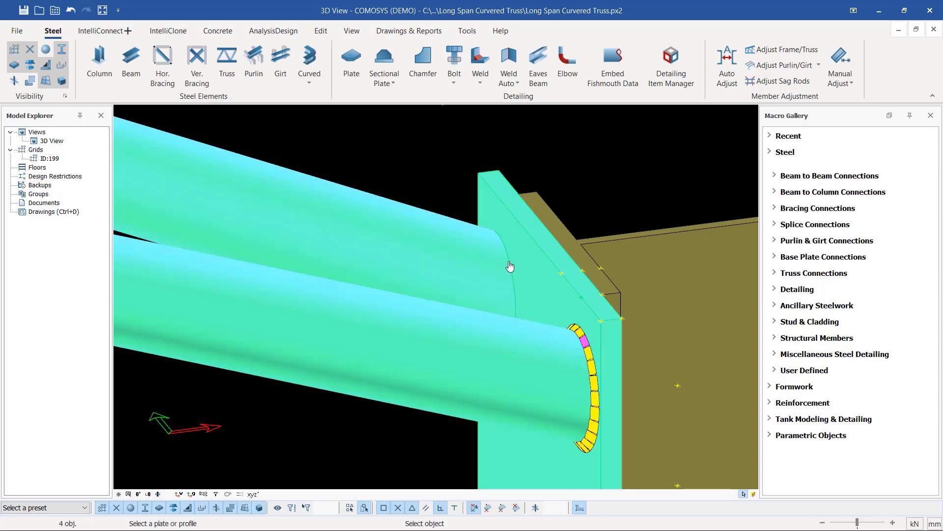
click(511, 267)
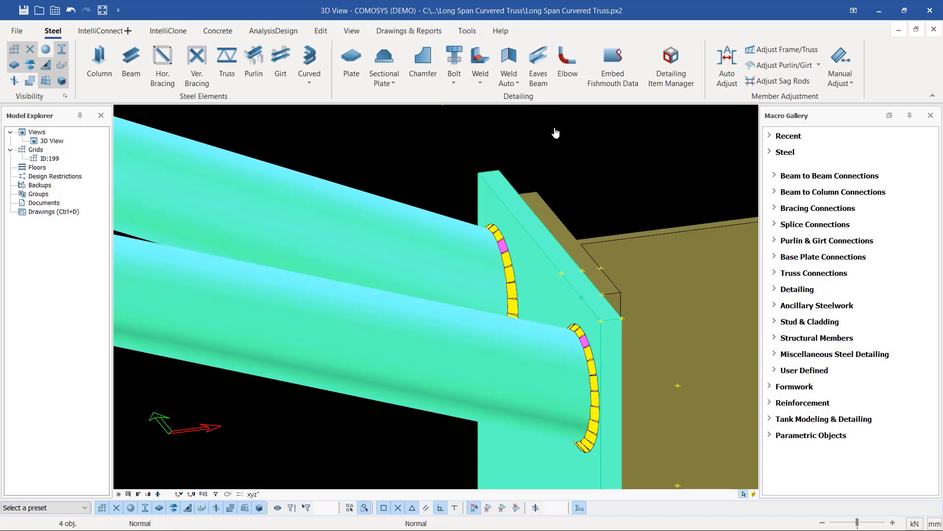
key(Escape)
Check which parts are joined to the rear upper tube at grid C by selecting its assembly, and clear the selection
scroll(615, 182, down, 3)
middle_drag(590, 275, 614, 292)
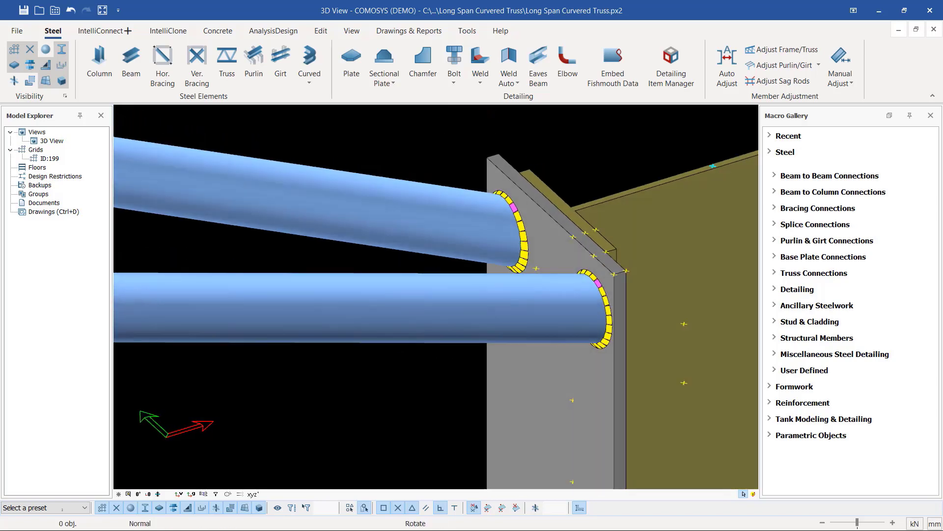
click(355, 194)
right_click(356, 198)
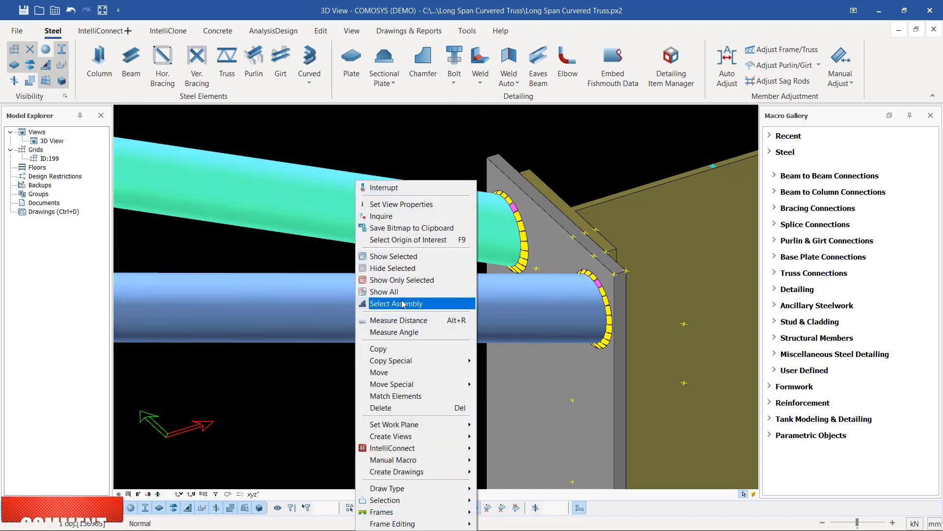
click(402, 306)
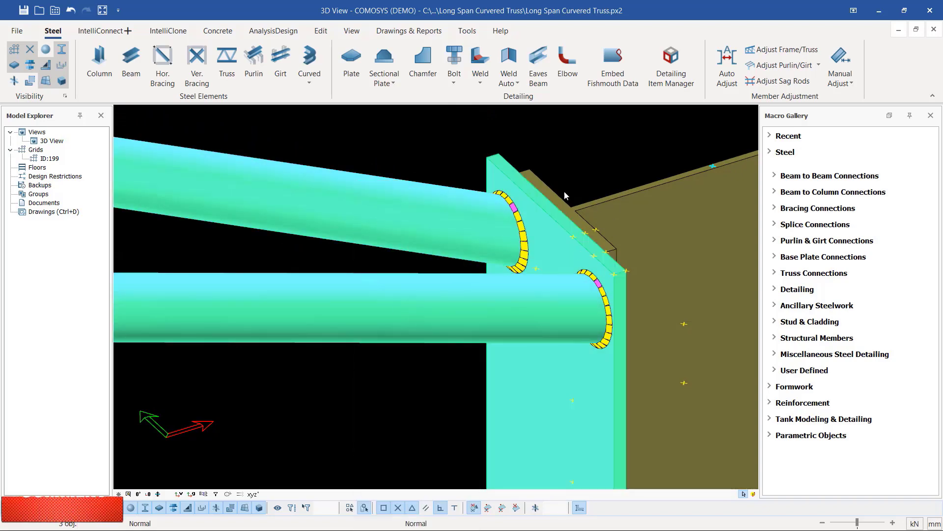
click(605, 166)
Examine the truss connections at both columns, including the tube welds and the bolts on the grid A end plate
scroll(662, 241, down, 6)
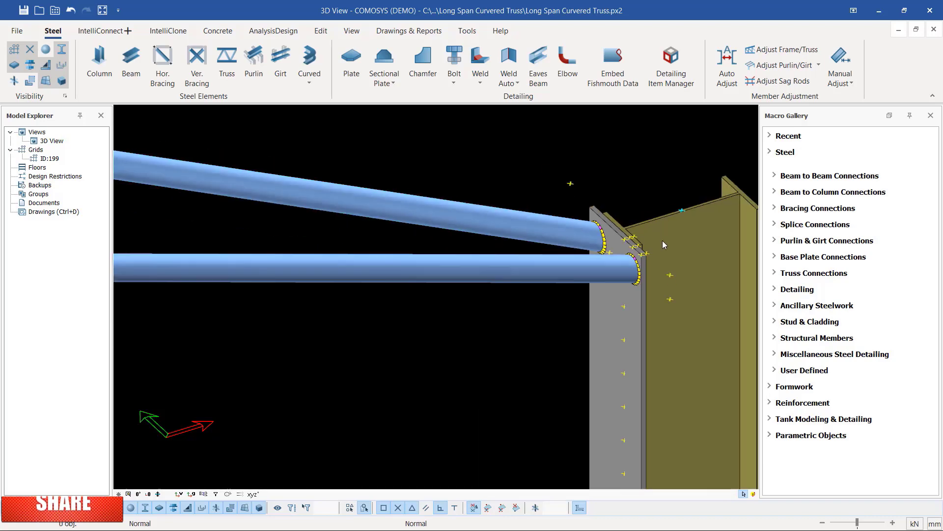
scroll(662, 241, up, 3)
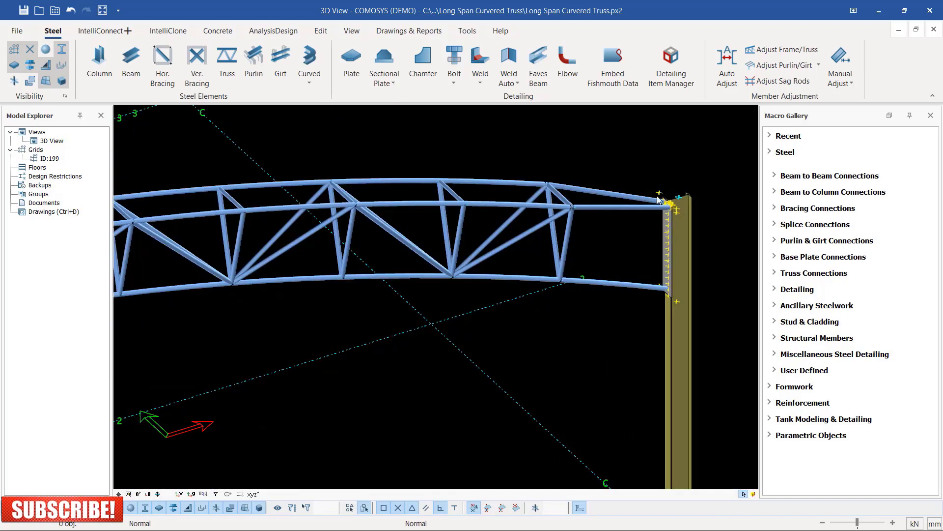
scroll(666, 284, up, 2)
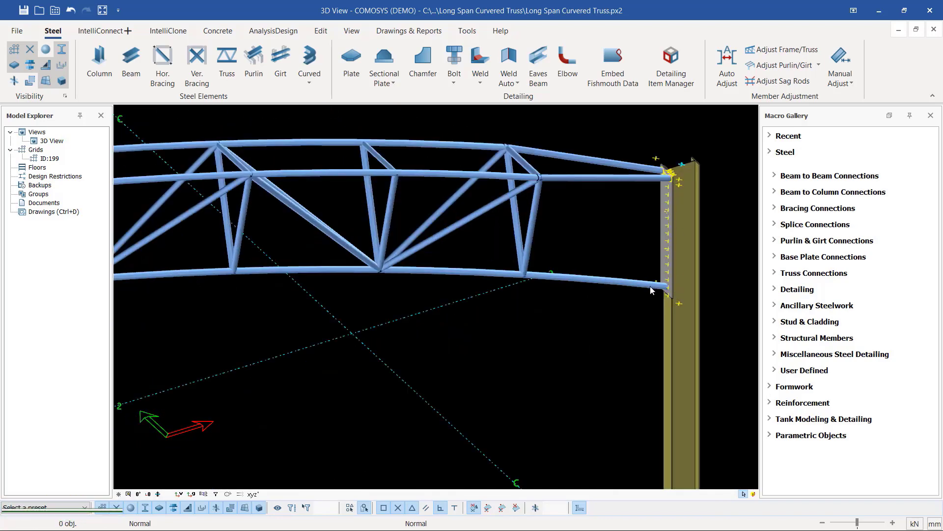
scroll(651, 290, down, 5)
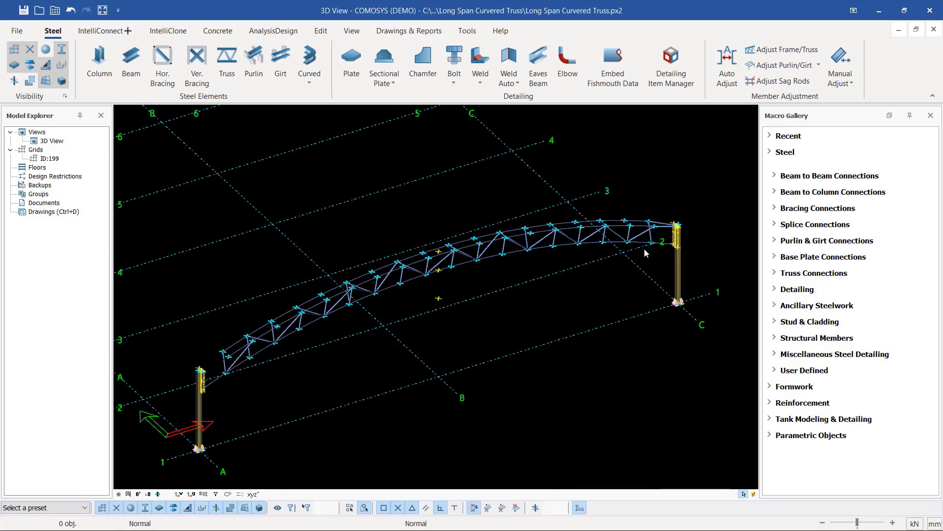
scroll(229, 387, up, 6)
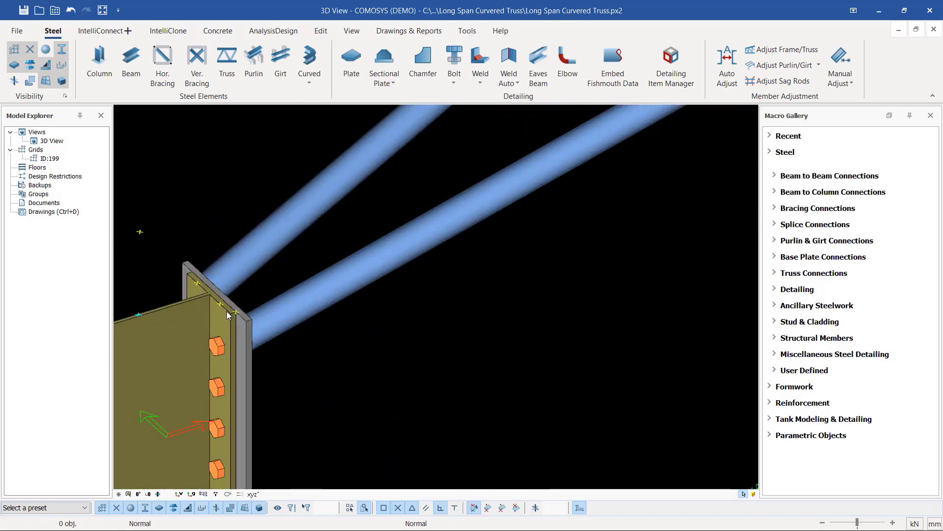
click(234, 311)
mouse_move(237, 312)
middle_down()
mouse_move(363, 312)
mouse_move(208, 315)
mouse_move(231, 310)
mouse_move(220, 309)
middle_up()
scroll(219, 308, up, 5)
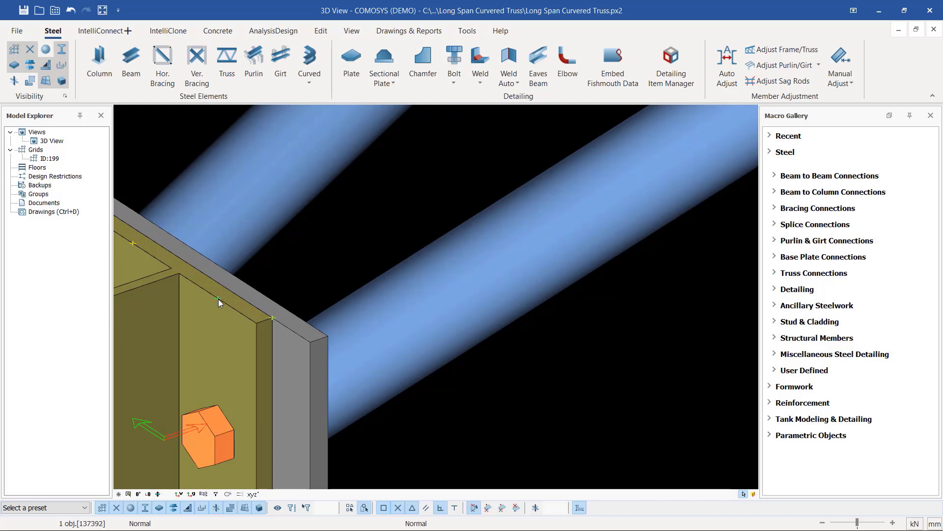
middle_drag(218, 299, 182, 302)
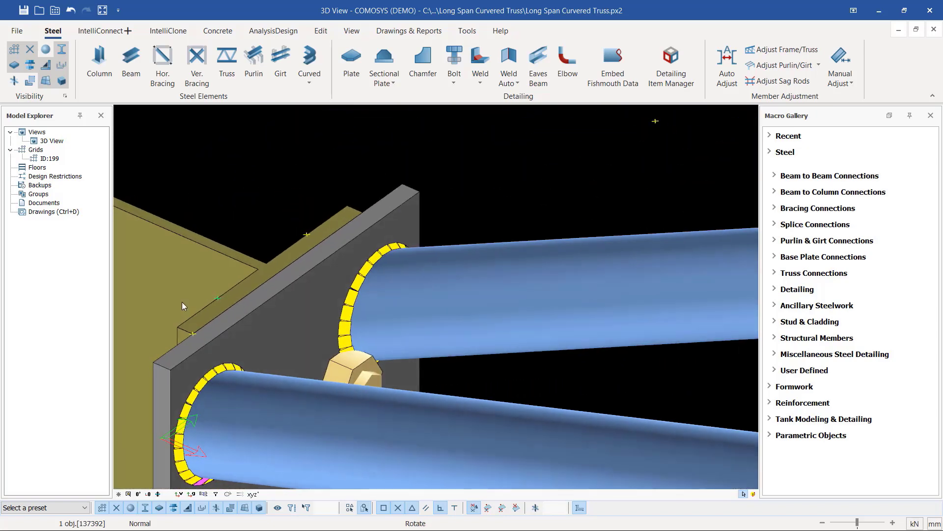
scroll(336, 226, down, 5)
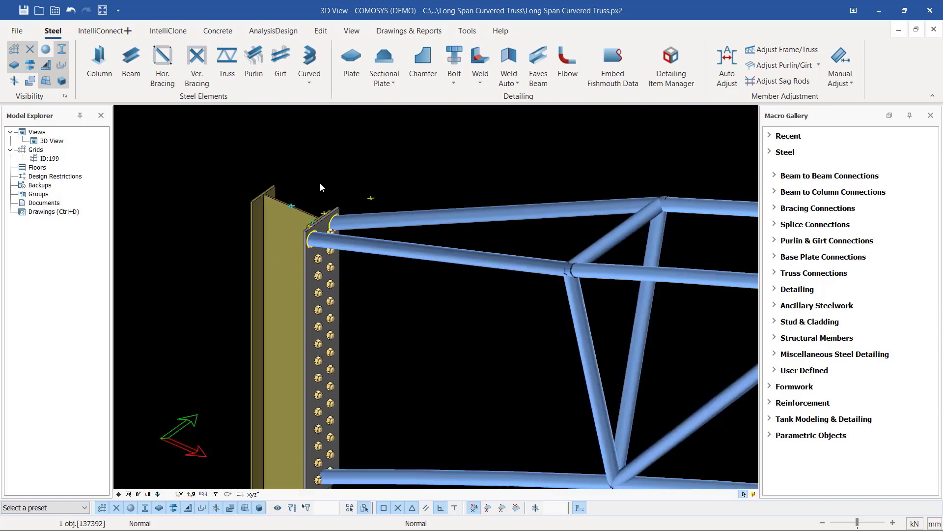
scroll(320, 187, down, 2)
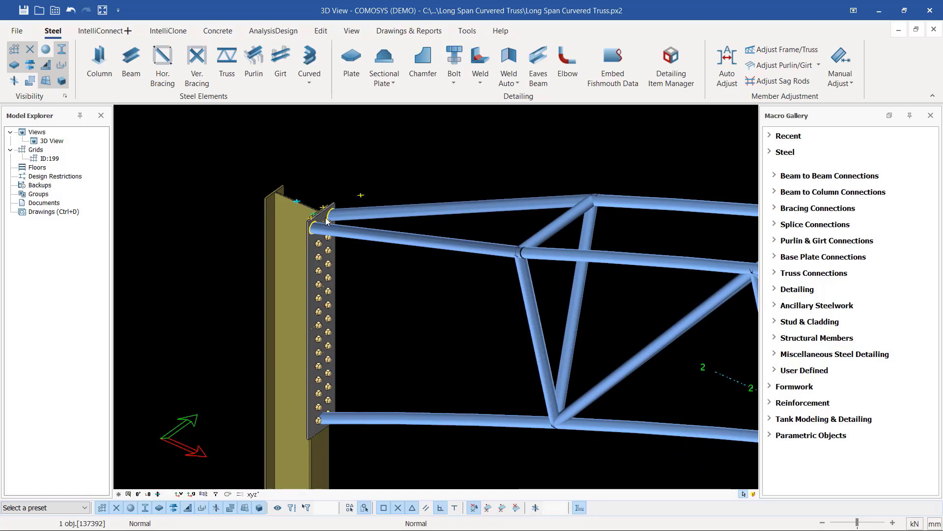
scroll(327, 221, up, 5)
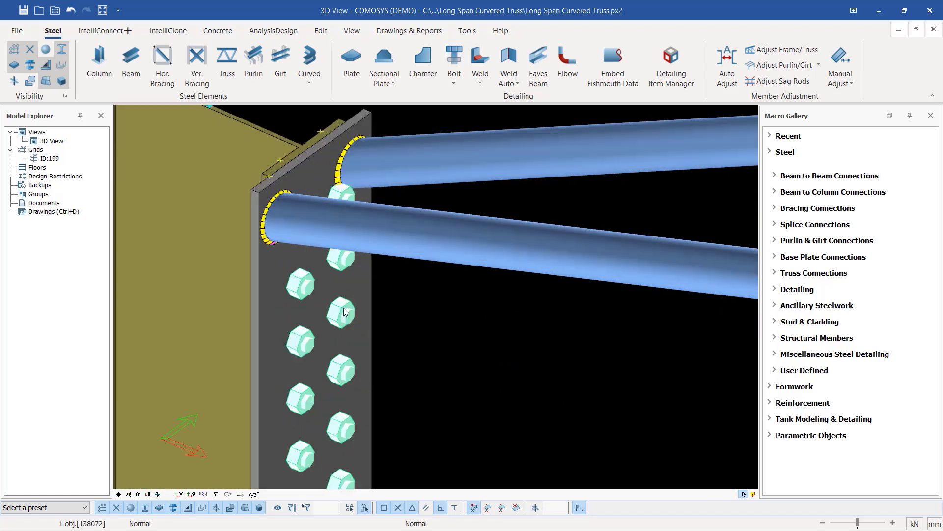
right_click(430, 298)
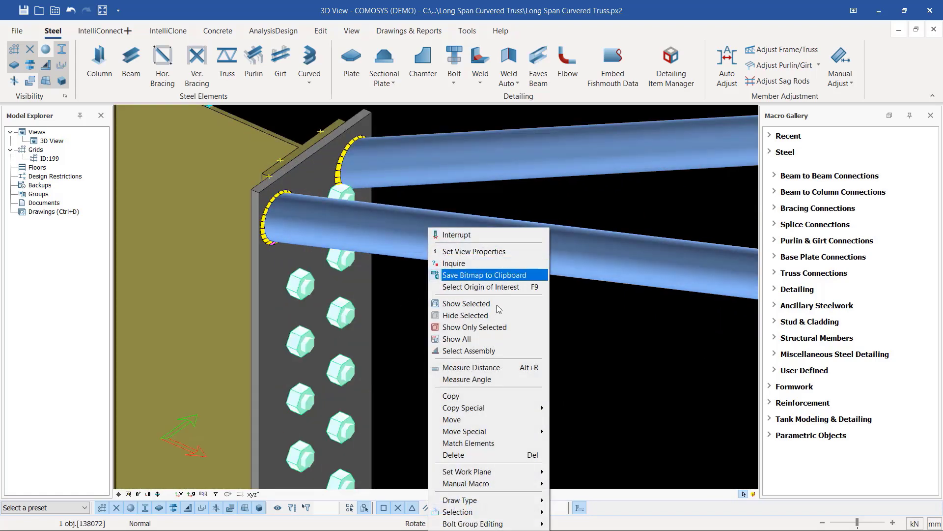
click(597, 347)
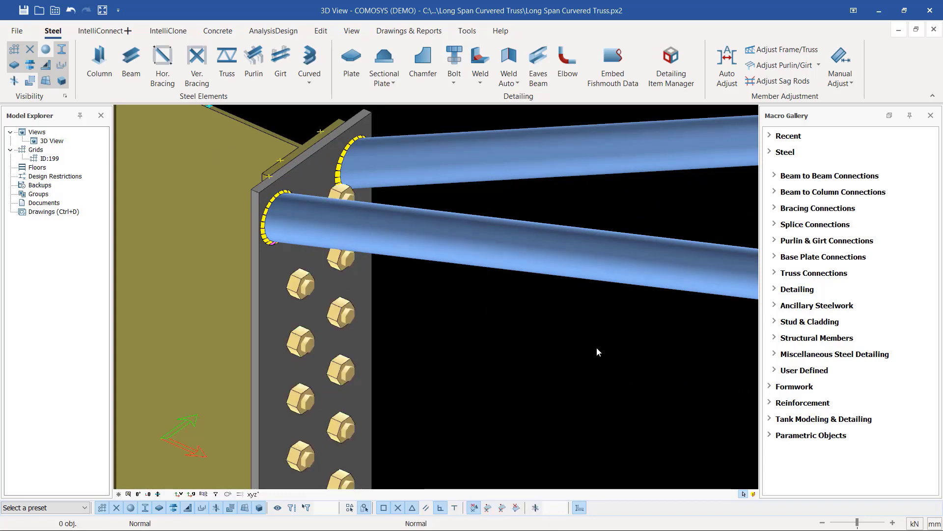
Set the workplane to global
scroll(349, 210, down, 3)
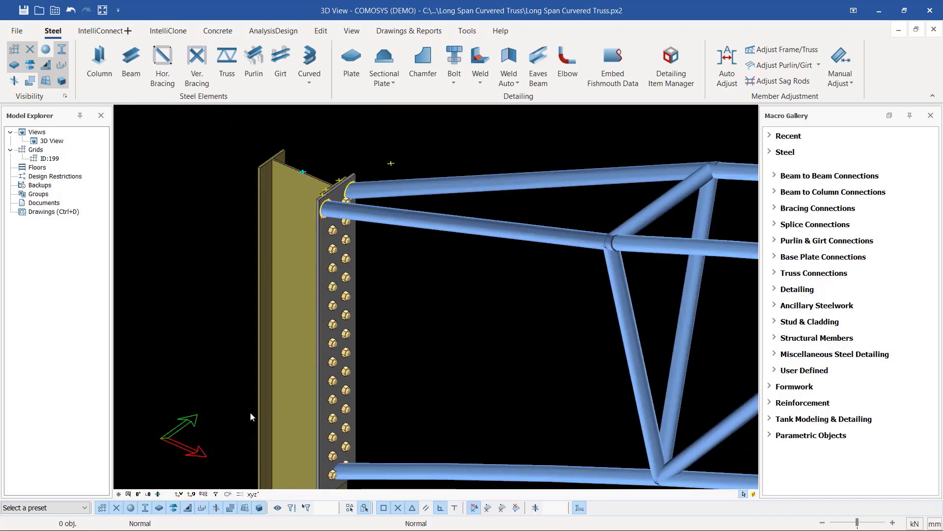
scroll(225, 322, down, 2)
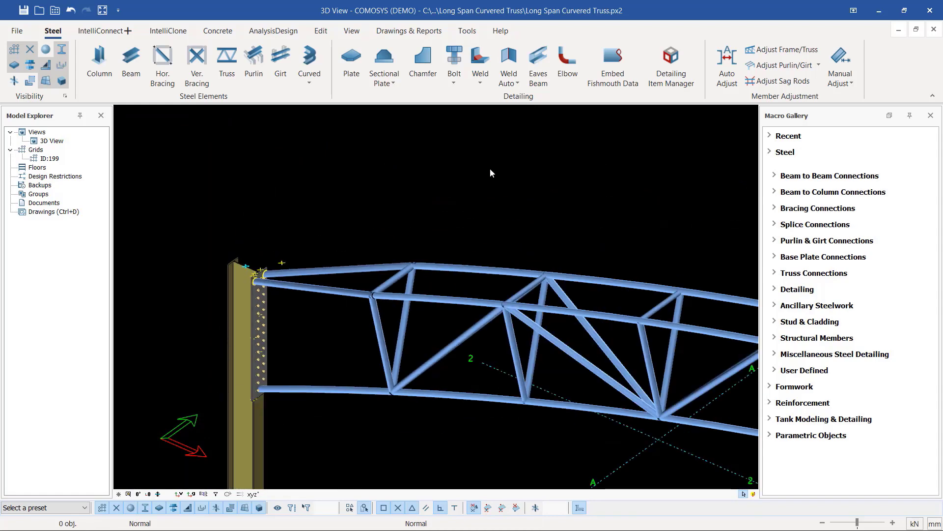
click(352, 30)
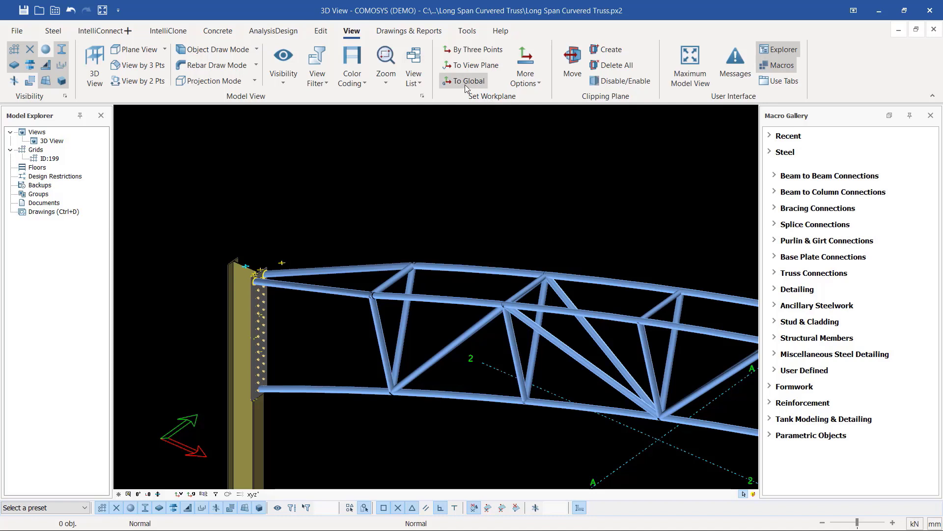
click(466, 85)
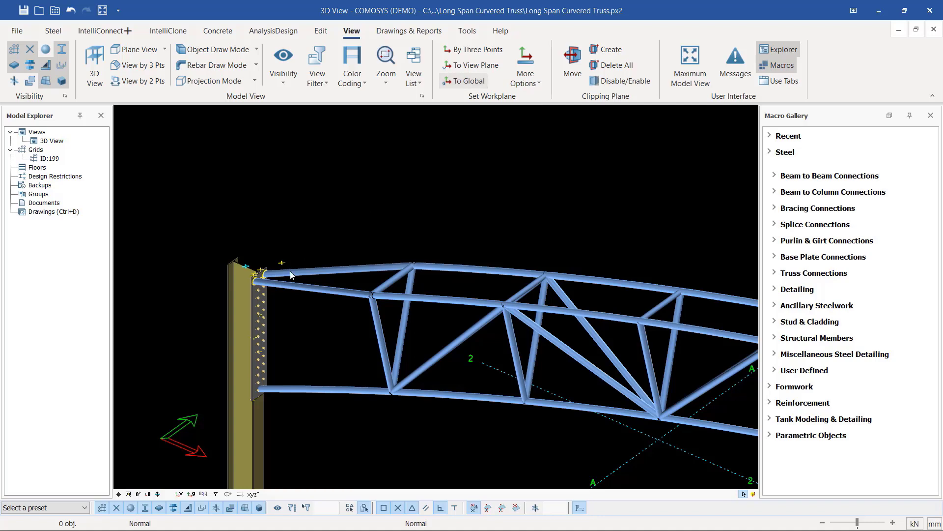
Set up a mirror of the grid A end plate bolt group, with the mirror plane along grid line B through its intersections with lines 1 and 2
scroll(273, 295, up, 5)
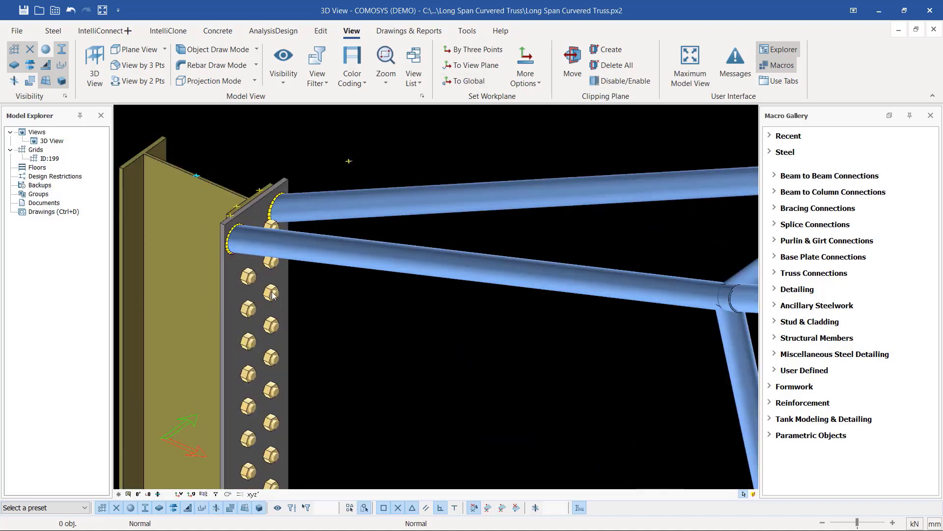
scroll(273, 292, up, 3)
click(262, 284)
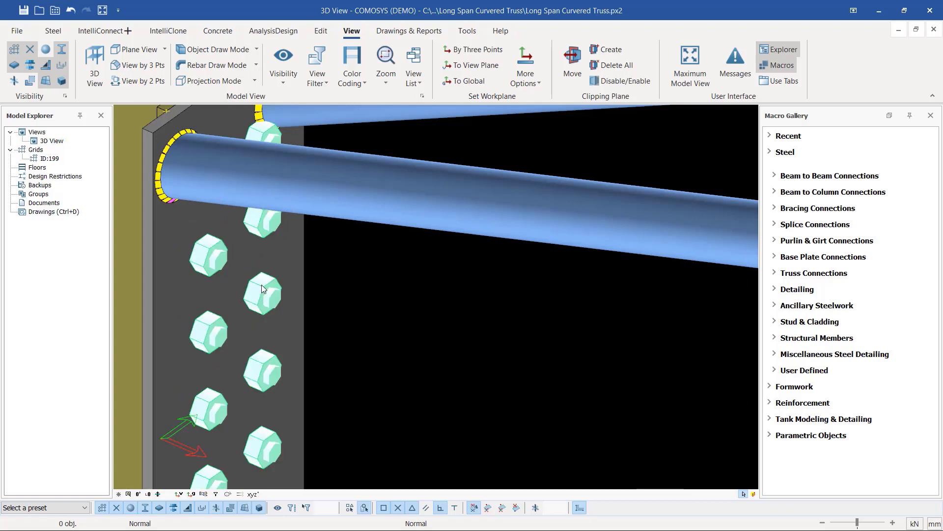
right_click(491, 322)
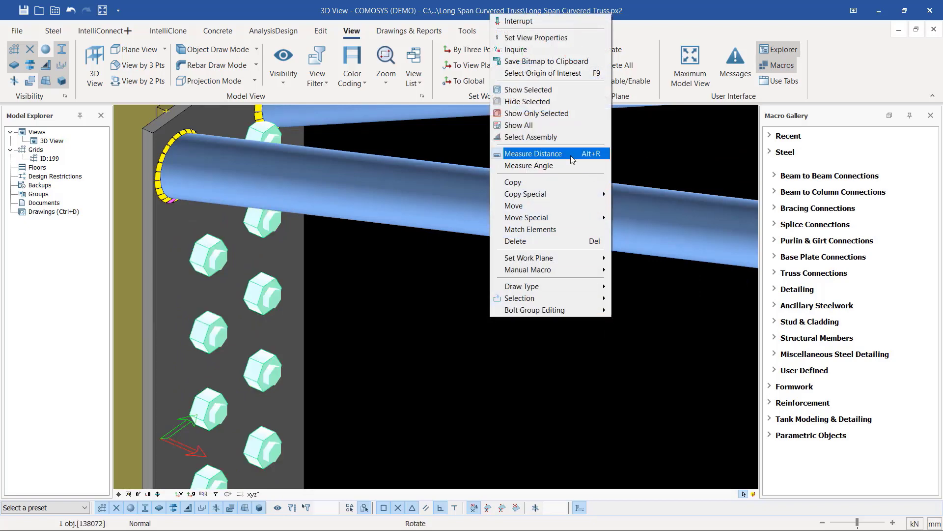
mouse_move(547, 196)
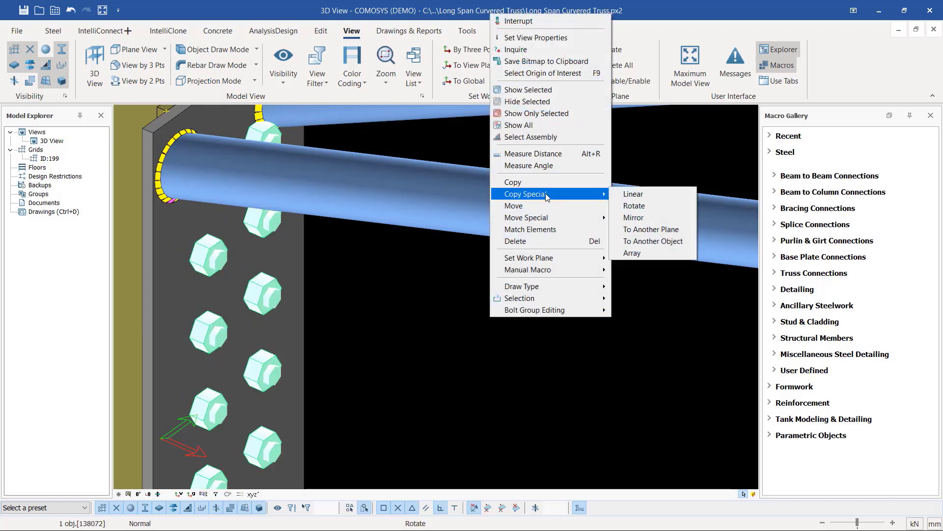
click(634, 218)
scroll(311, 221, down, 2)
scroll(311, 222, down, 6)
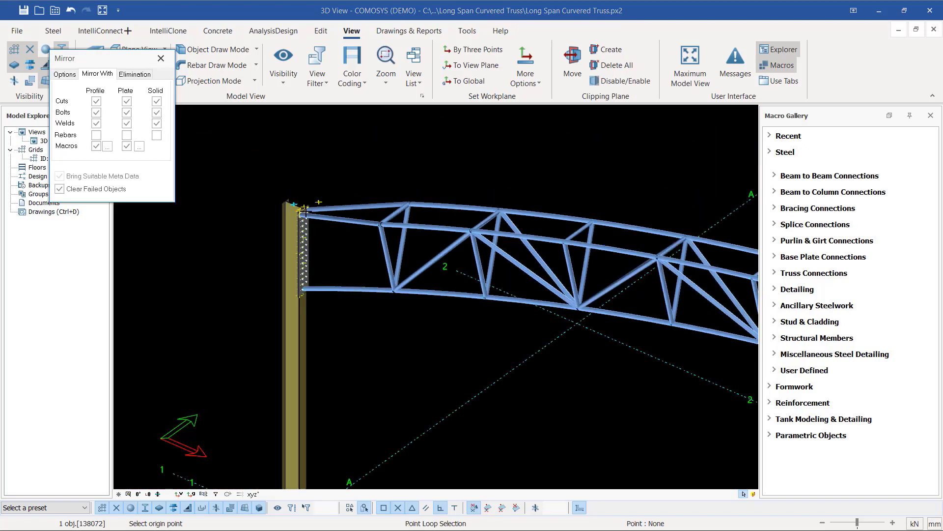
scroll(314, 211, down, 3)
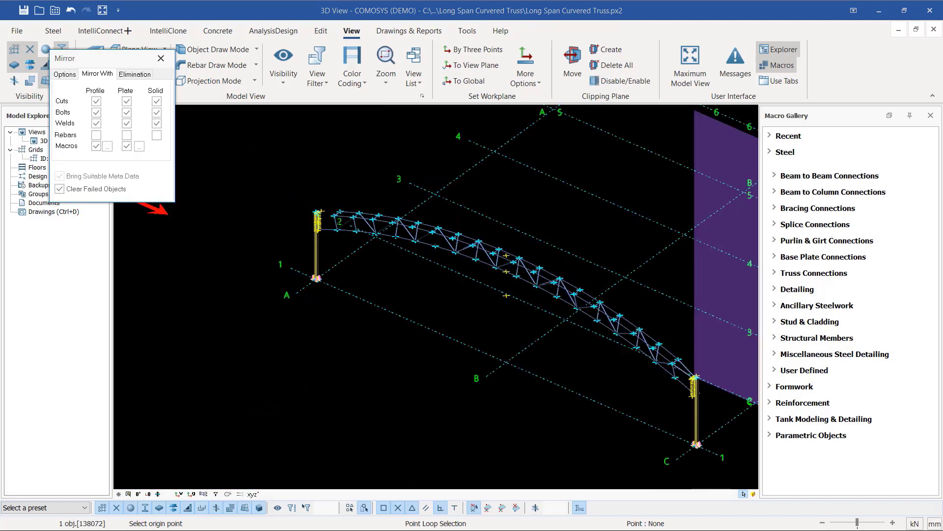
scroll(530, 362, up, 5)
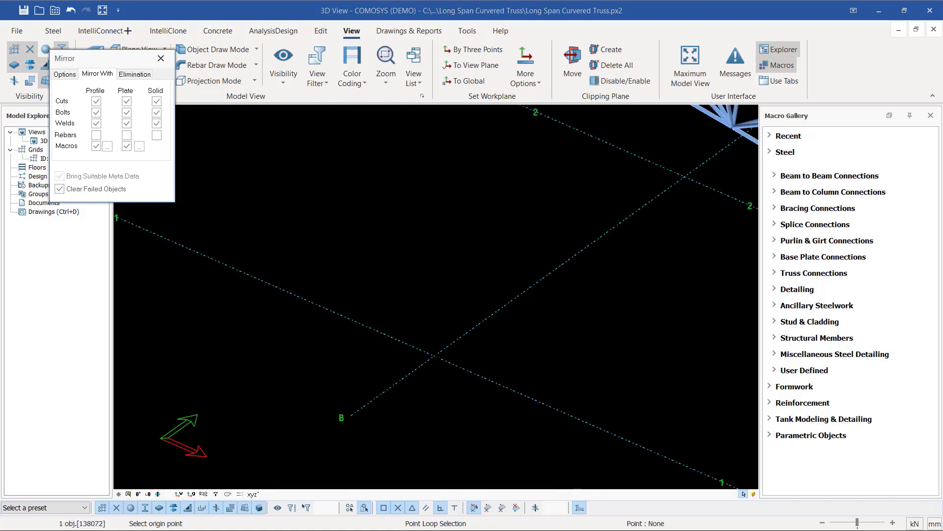
click(434, 355)
scroll(558, 324, down, 1)
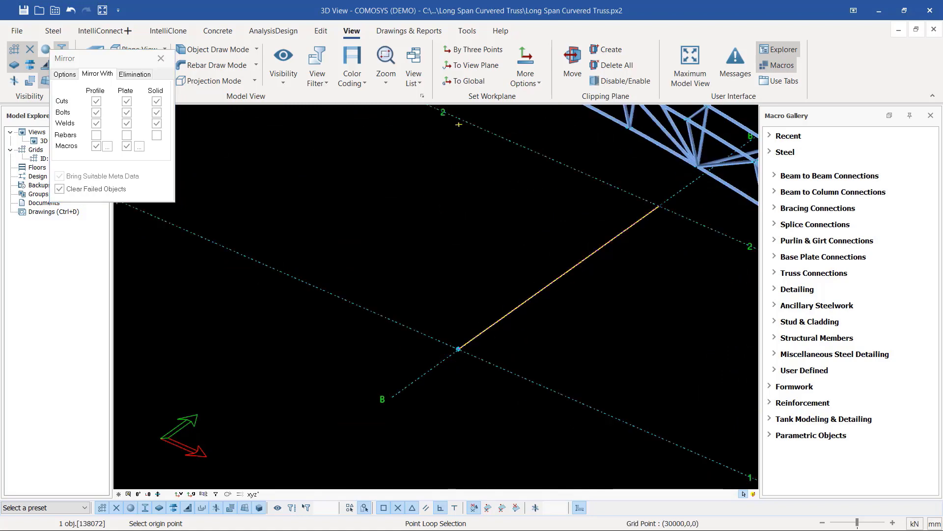
click(610, 238)
Run the mirror as a copy to place the bolt group on the grid C column's end plate connection
scroll(409, 363, down, 5)
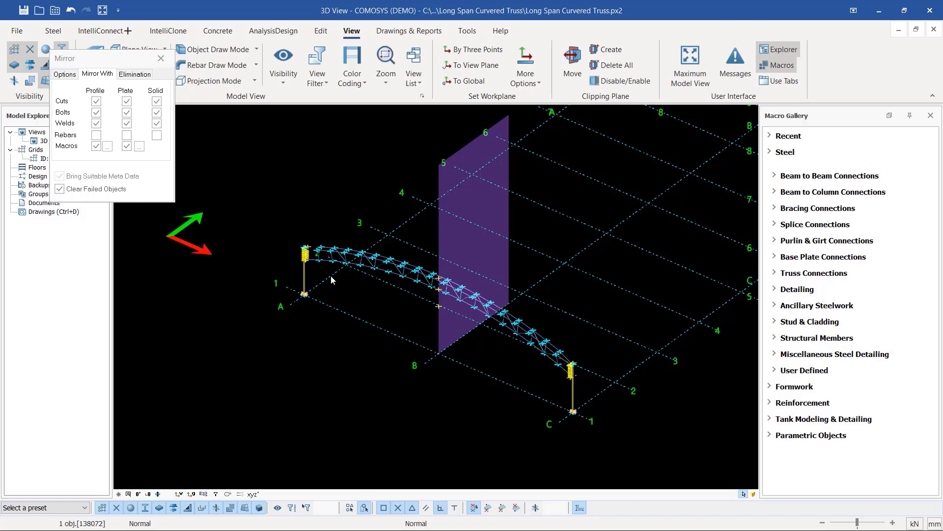
scroll(310, 267, up, 6)
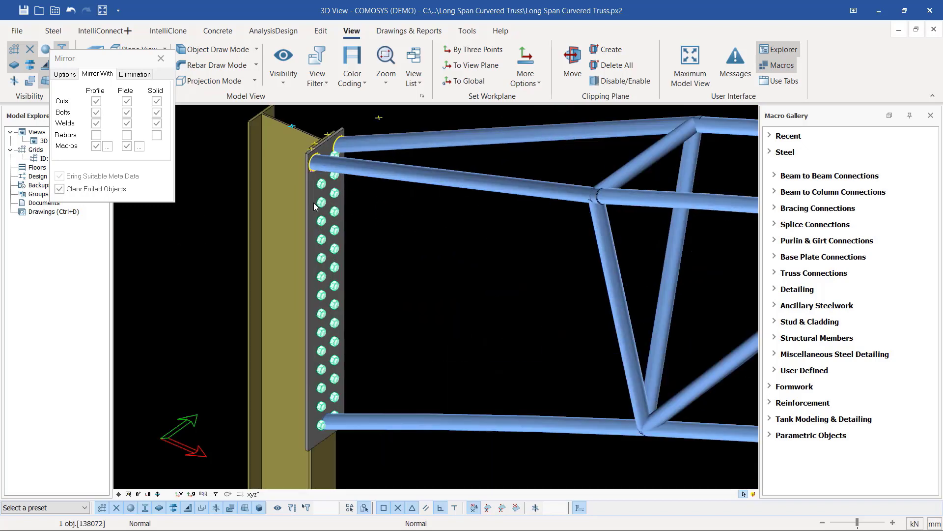
scroll(319, 202, down, 2)
scroll(319, 202, down, 3)
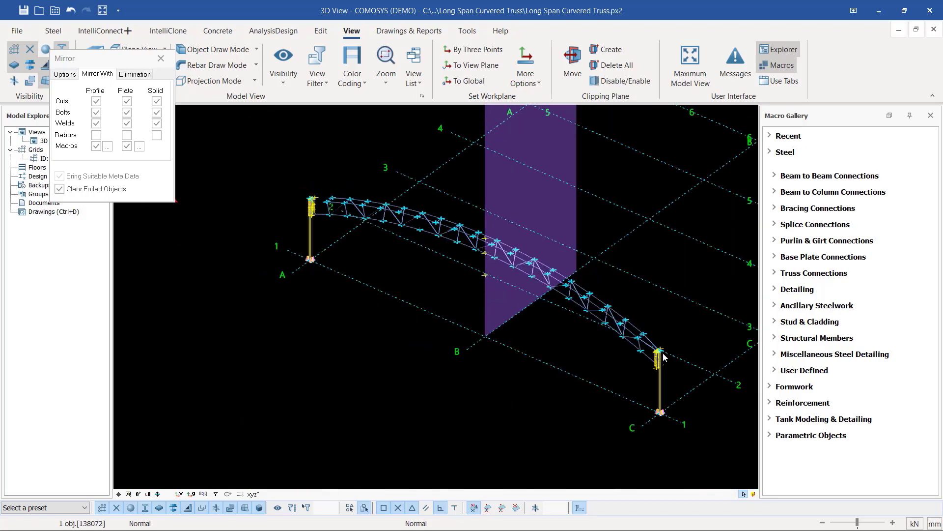
scroll(650, 353, up, 6)
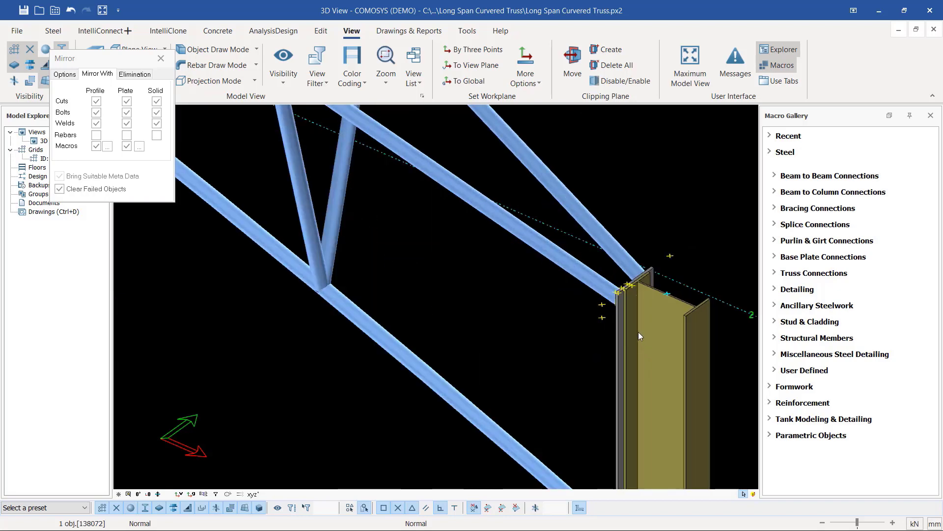
click(65, 74)
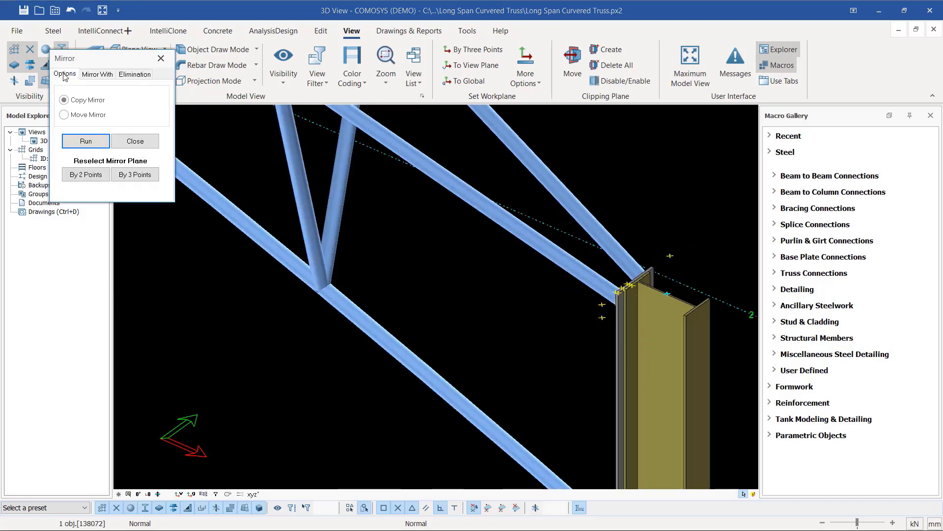
click(85, 141)
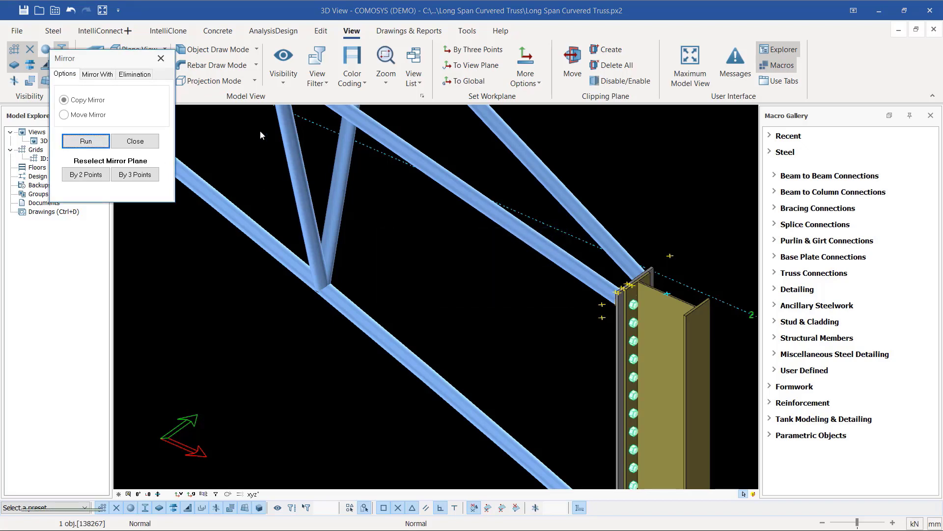
Examine the mirrored bolts at the grid C column and the bolted column top at grid A
scroll(640, 288, up, 5)
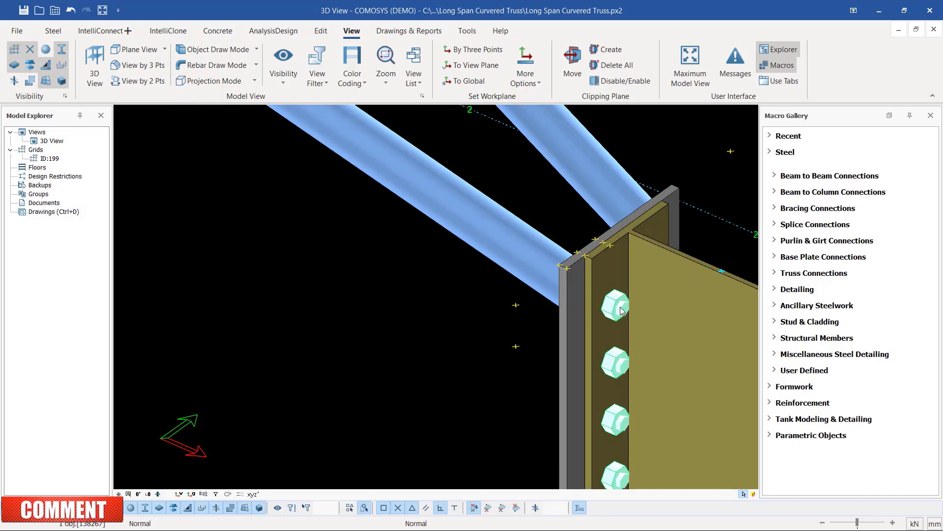
middle_drag(621, 311, 408, 310)
middle_drag(529, 305, 685, 255)
scroll(686, 255, down, 6)
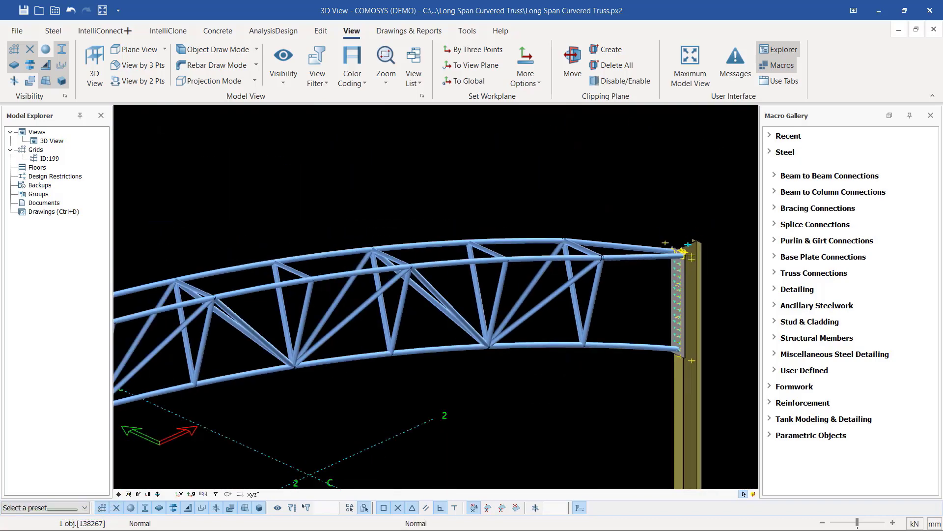
scroll(574, 234, down, 3)
scroll(220, 449, up, 6)
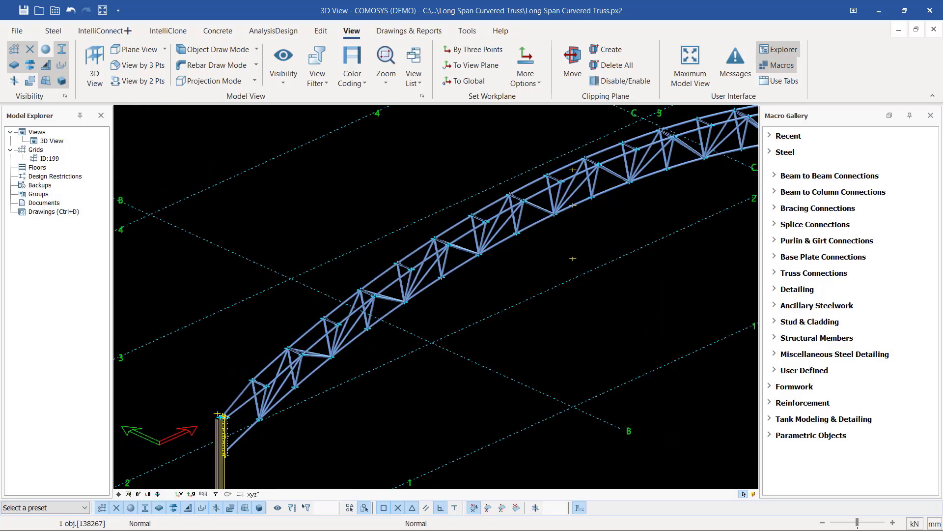
scroll(219, 453, up, 3)
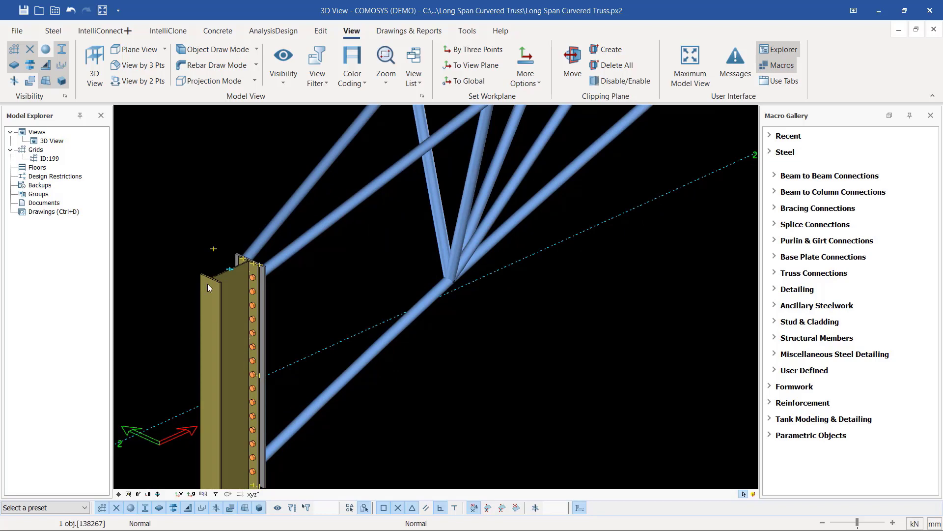
scroll(211, 273, up, 5)
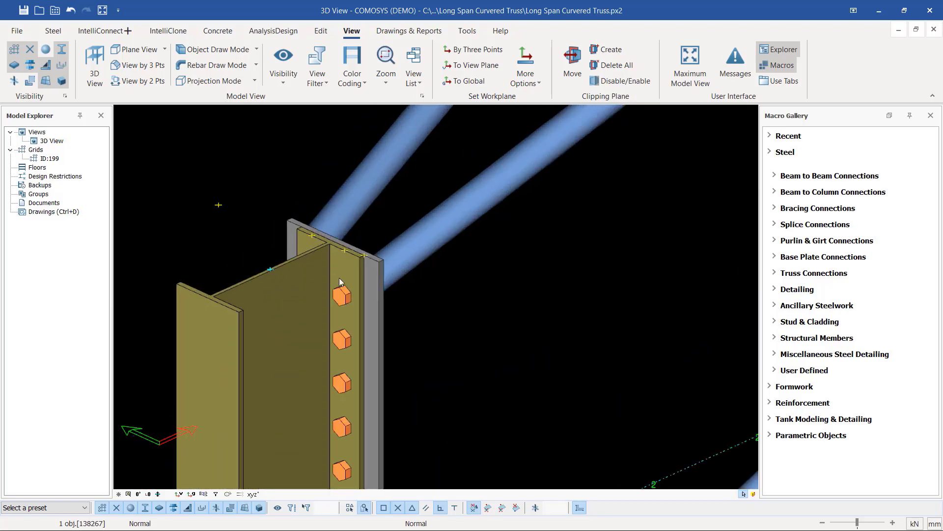
scroll(319, 290, down, 2)
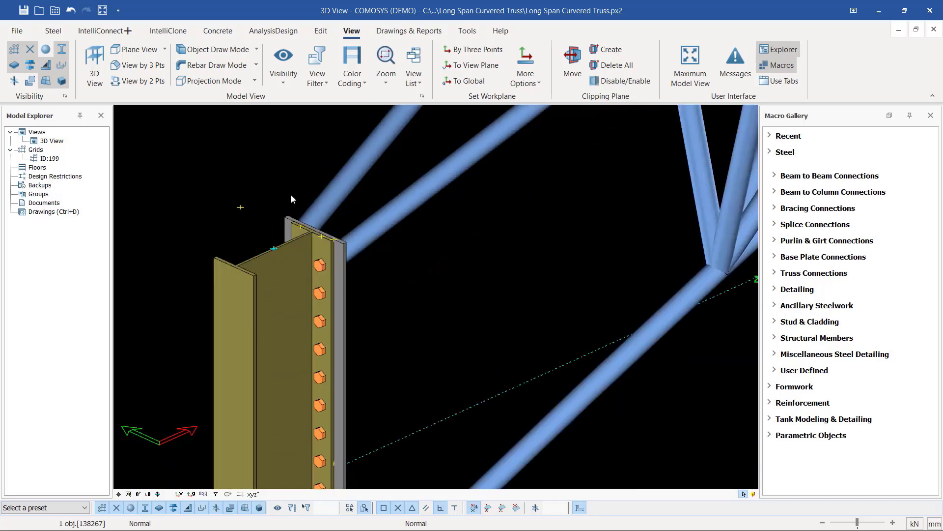
scroll(292, 211, down, 2)
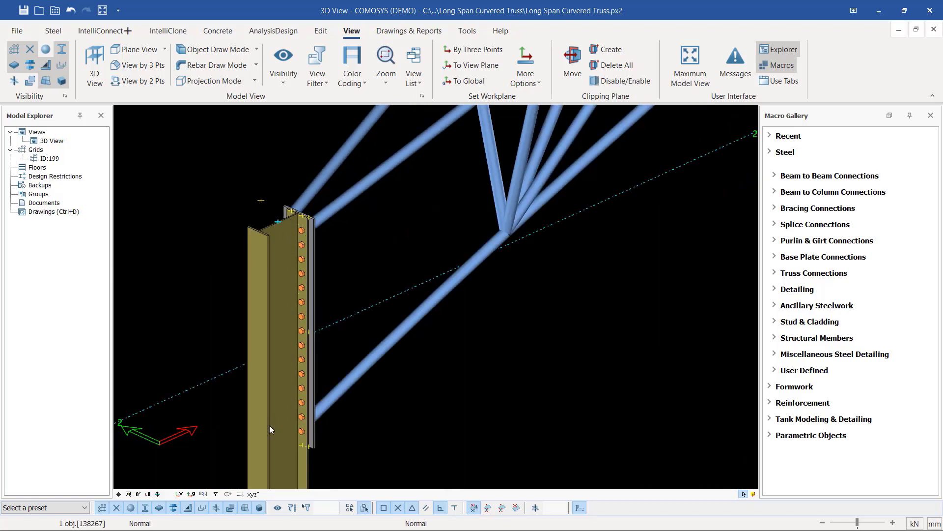
scroll(317, 195, up, 5)
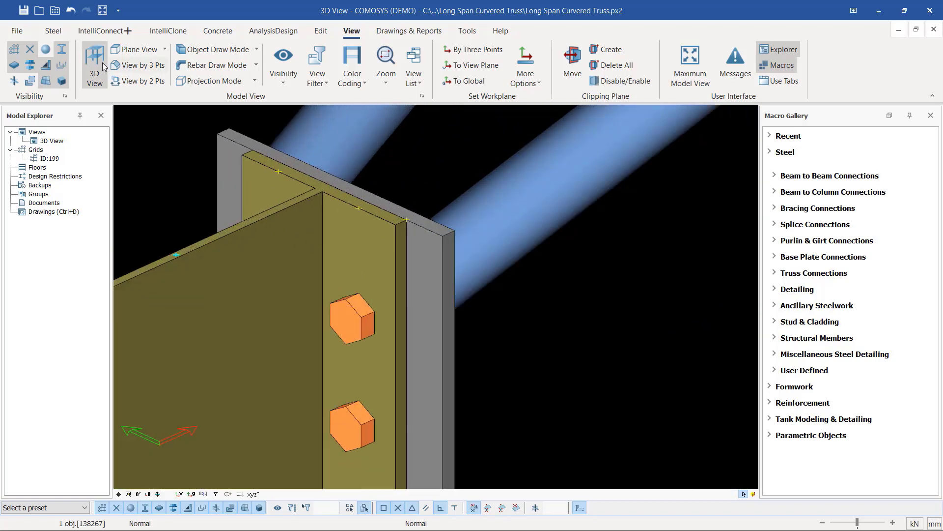
Draw a four-point plate about 278.6 by 71.5 mm at the grid A column top, between the flanges on one side of the web
click(60, 34)
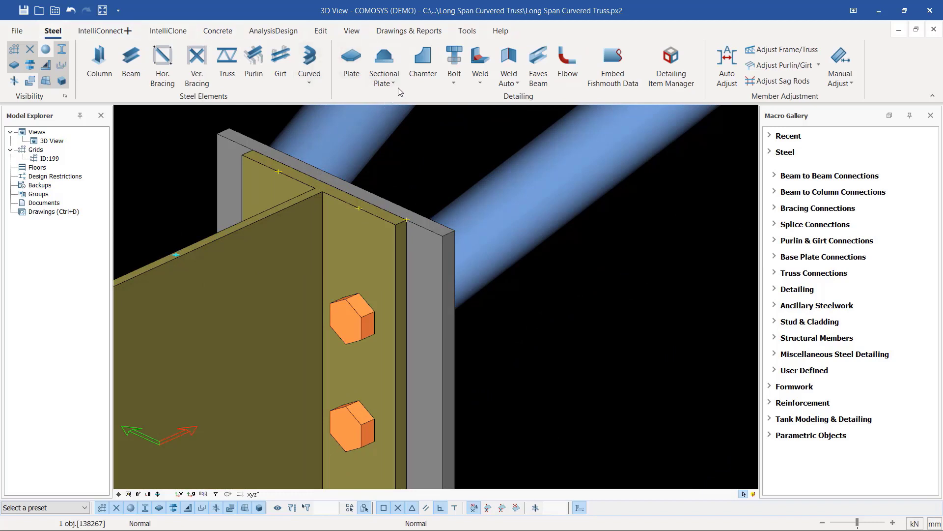
click(352, 62)
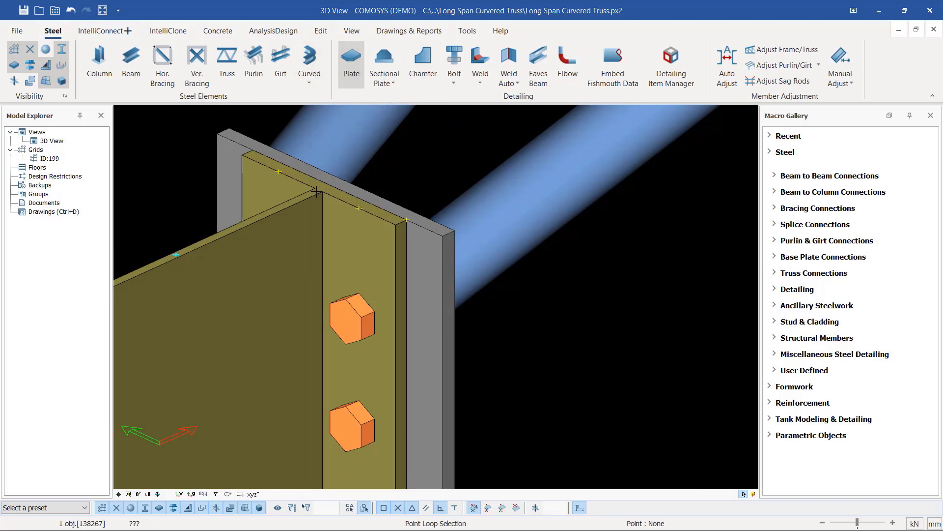
scroll(334, 201, up, 3)
scroll(335, 200, up, 1)
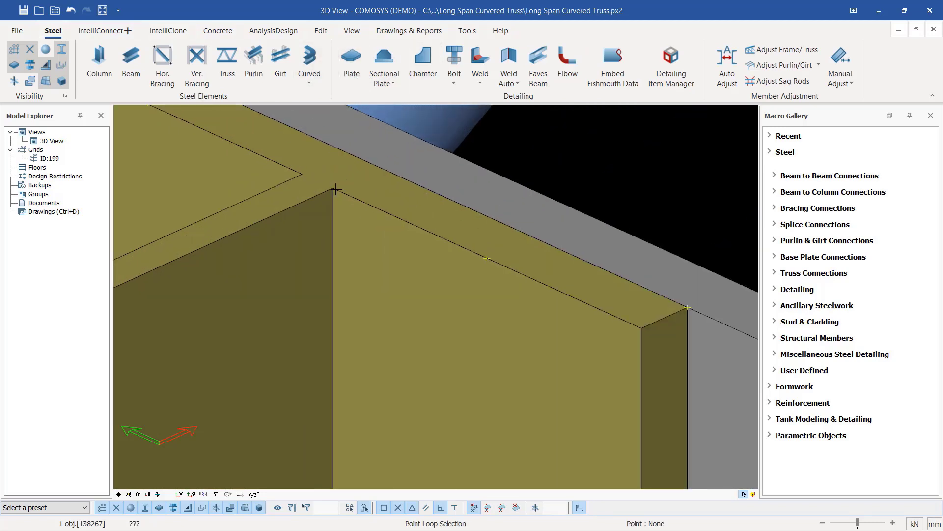
click(335, 189)
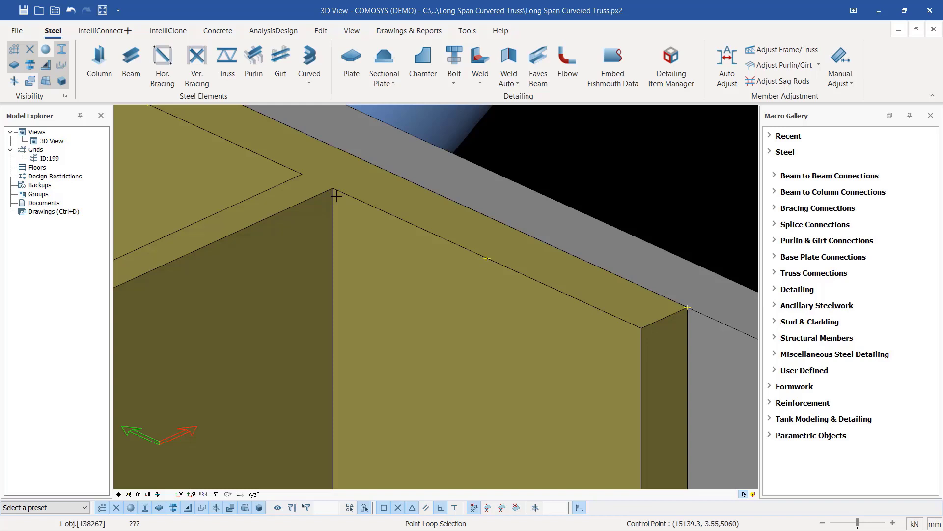
click(641, 325)
scroll(632, 322, down, 5)
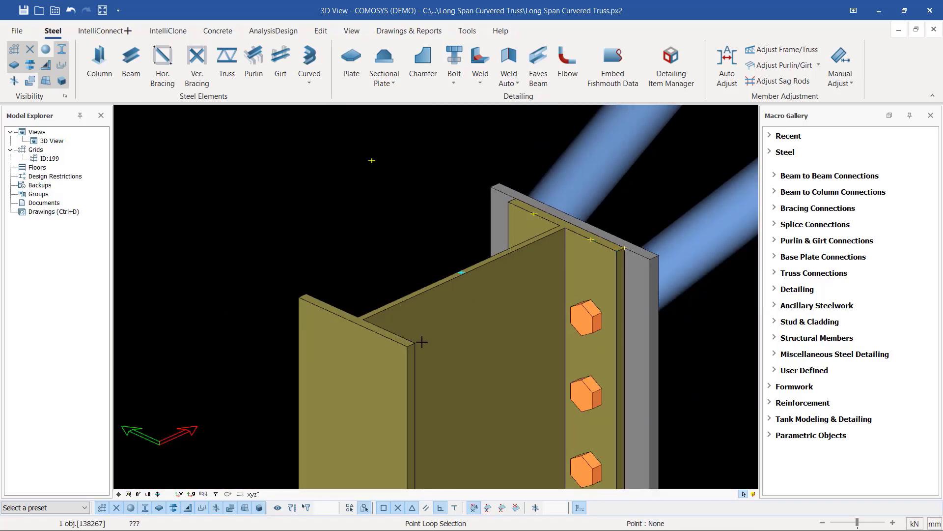
scroll(422, 342, up, 3)
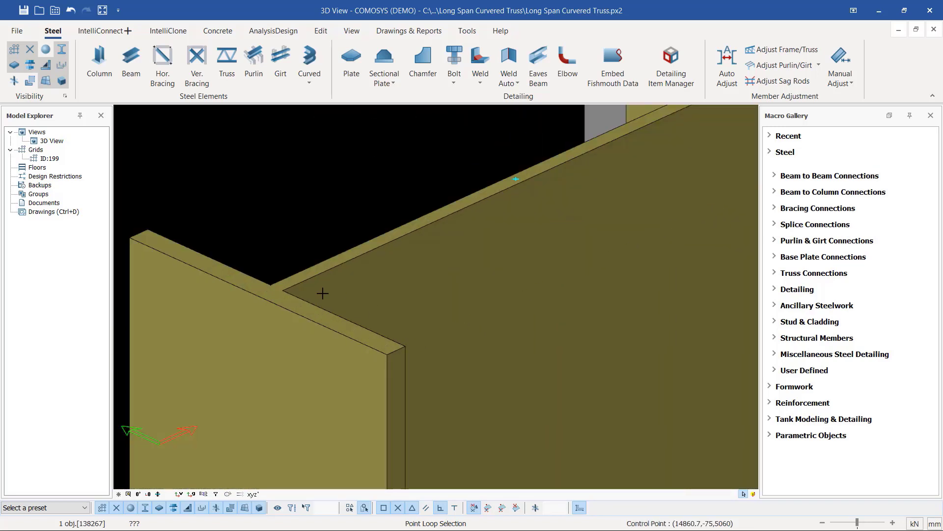
scroll(314, 352, down, 2)
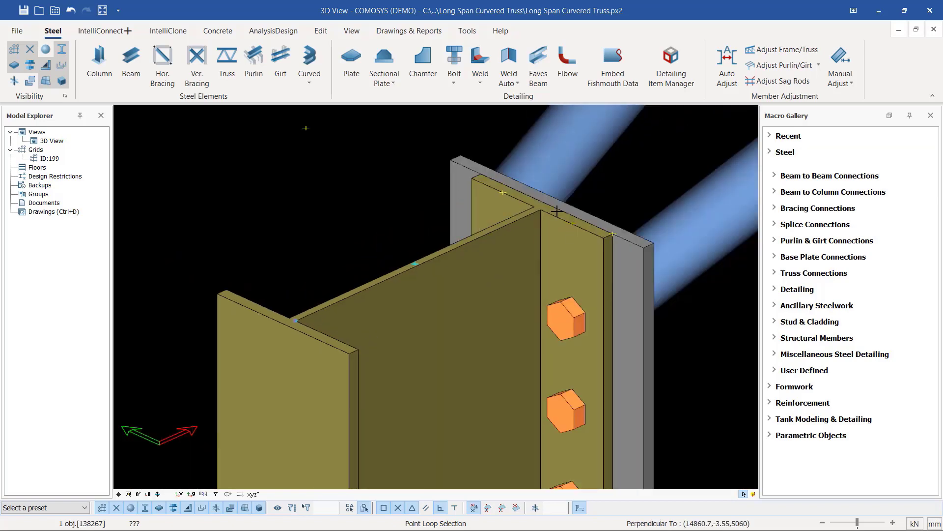
scroll(557, 210, up, 2)
click(551, 209)
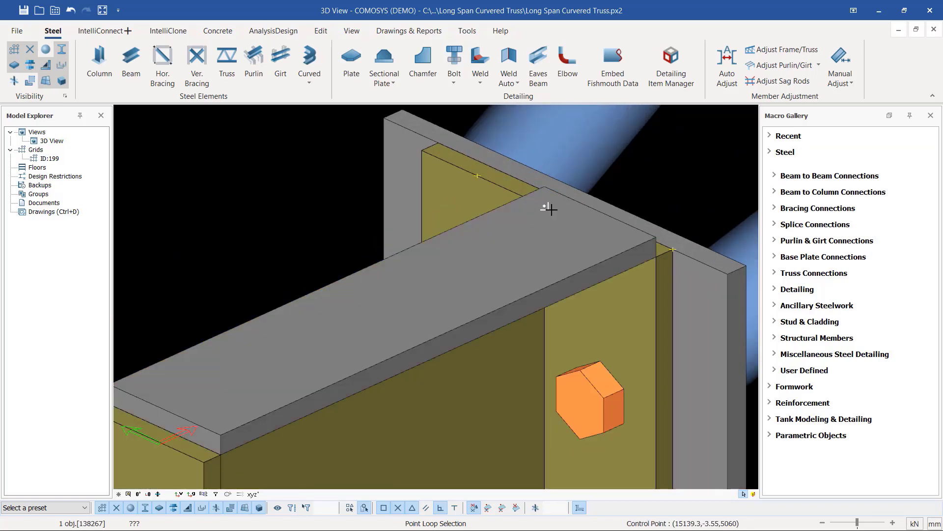
right_click(307, 186)
Check the new plate's geometry settings in its properties, close them without changes and clear the selection
double_click(511, 266)
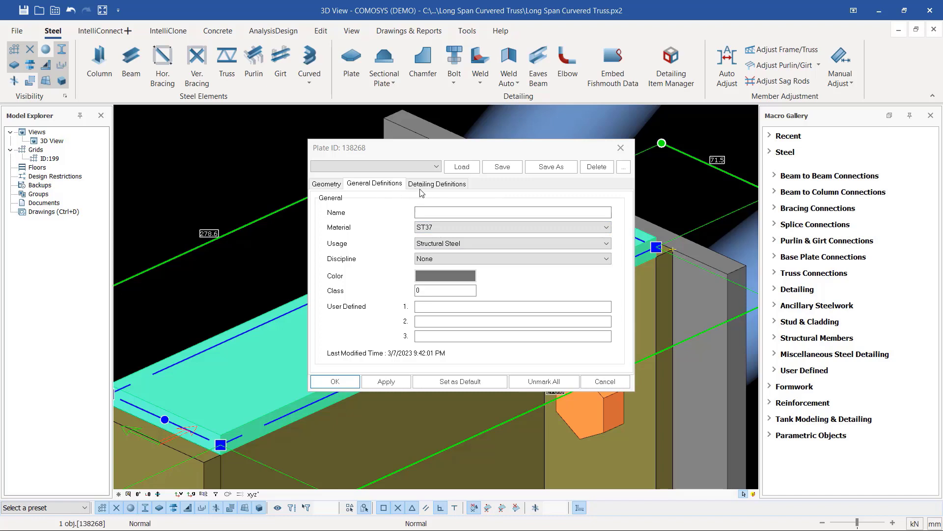
click(327, 184)
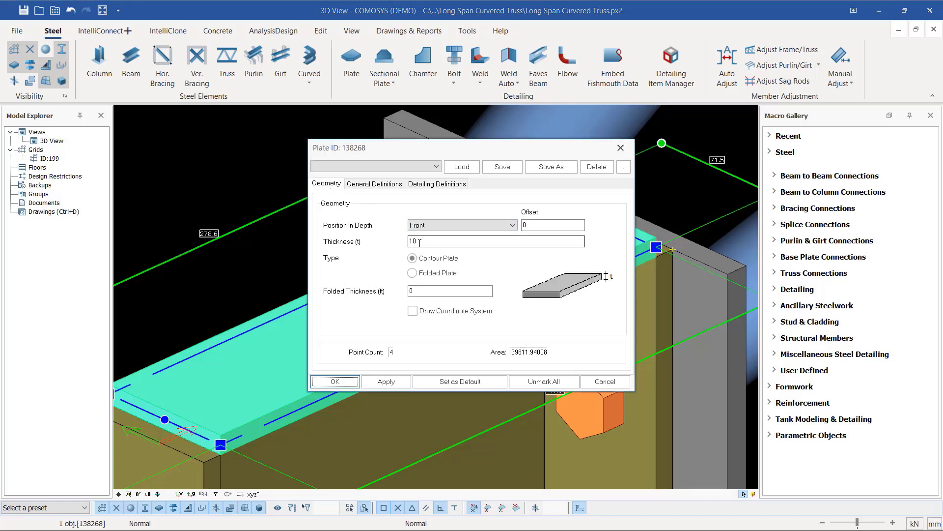
click(622, 148)
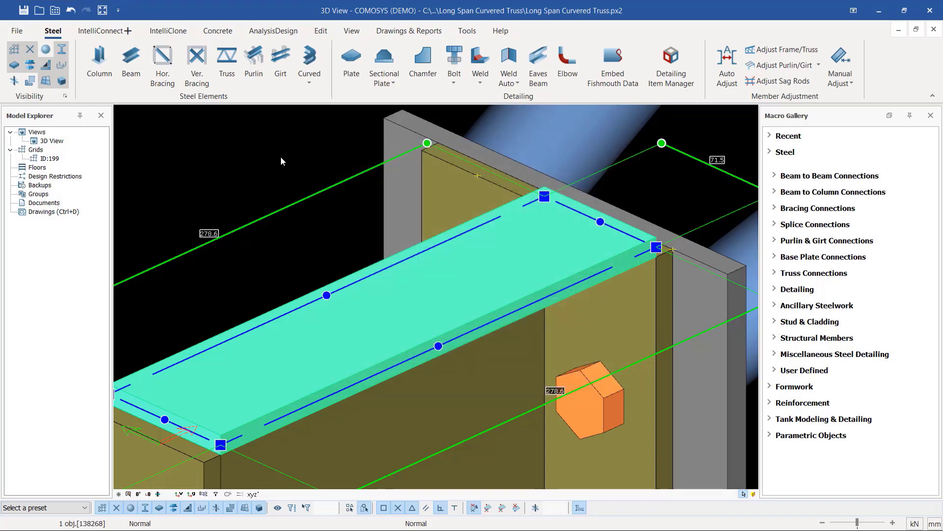
click(260, 157)
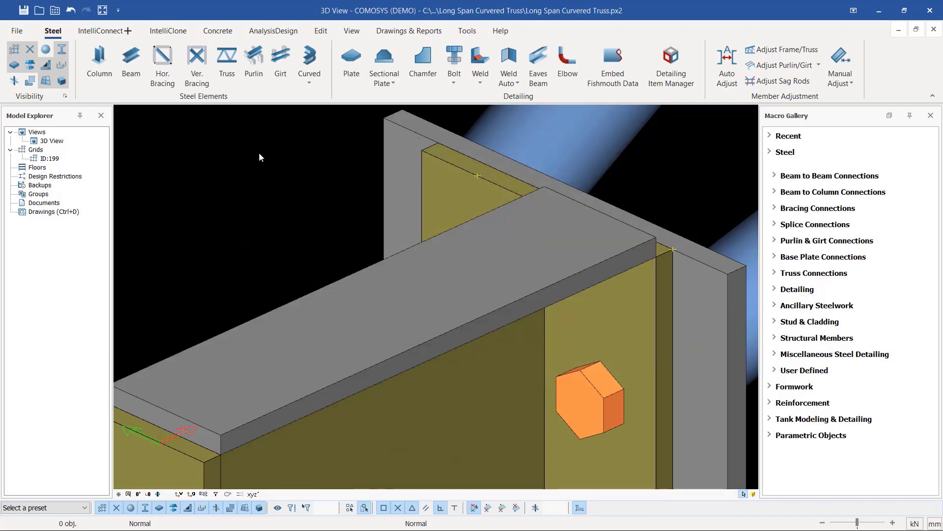
scroll(264, 158, down, 4)
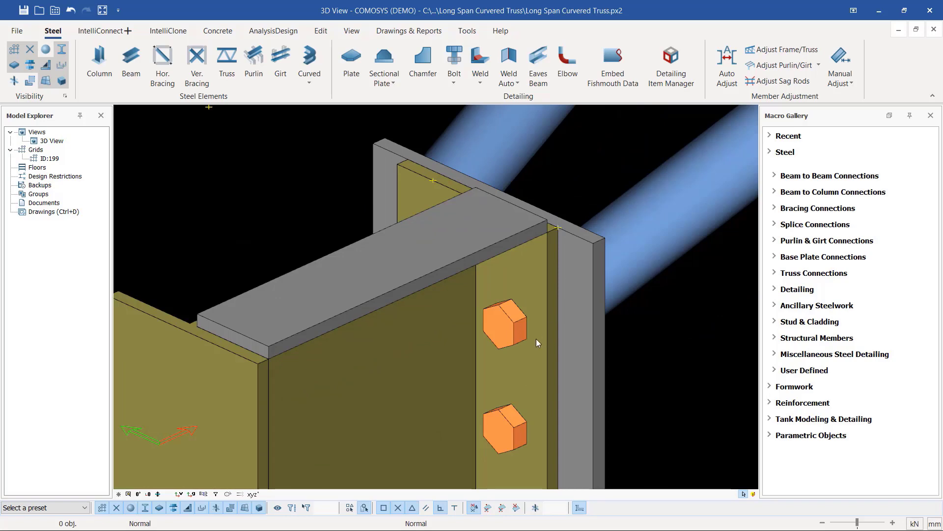
scroll(517, 325, up, 2)
double_click(517, 328)
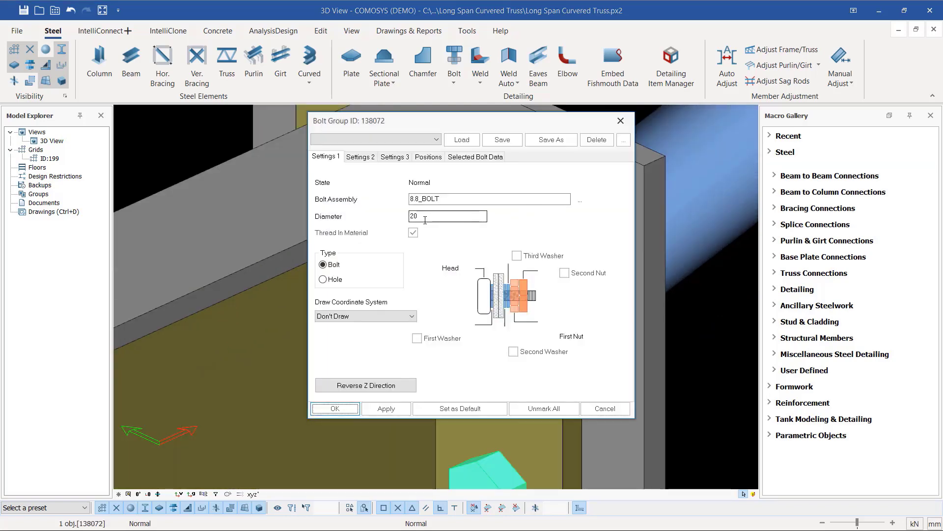
drag(431, 216, 399, 213)
text(16)
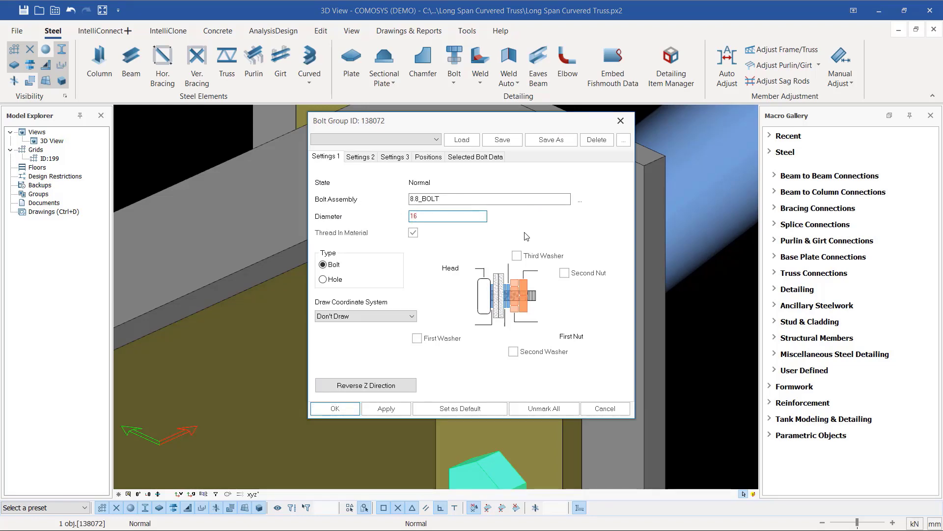
click(623, 121)
scroll(483, 261, down, 3)
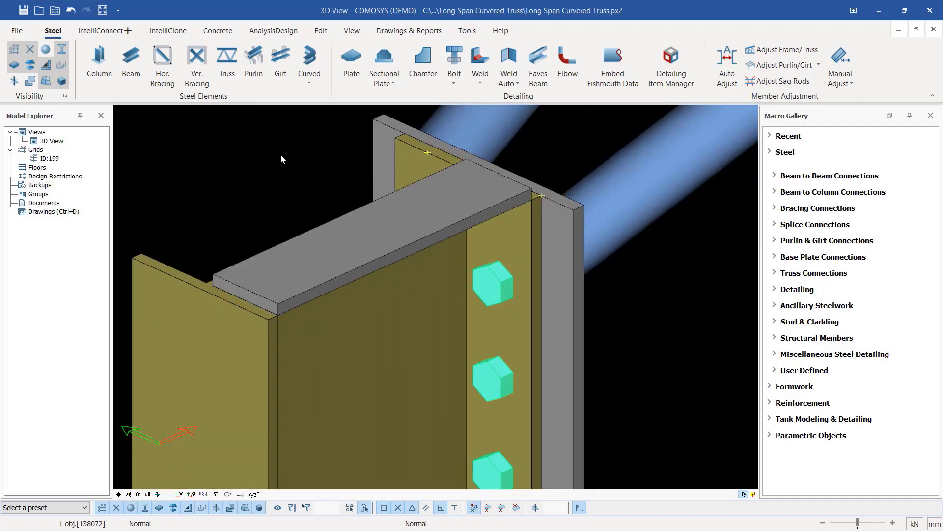
click(281, 156)
scroll(388, 220, up, 3)
scroll(325, 317, down, 3)
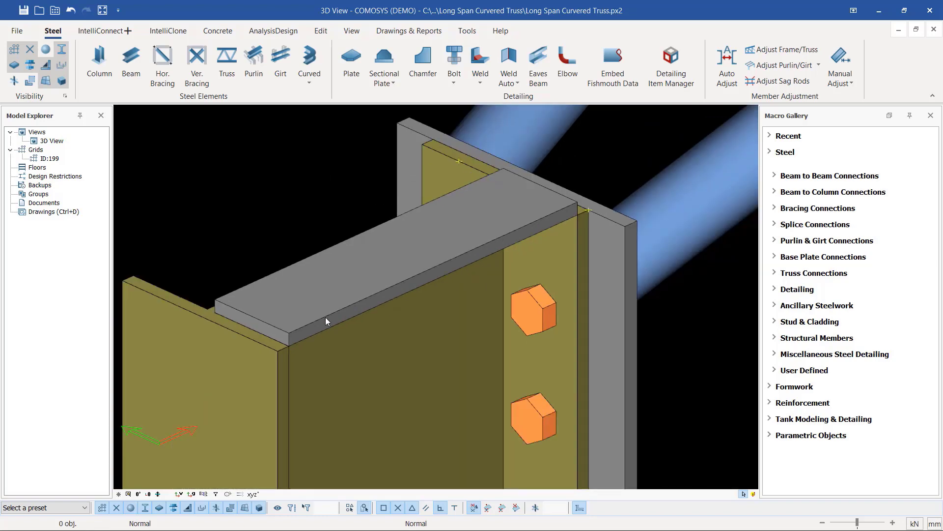
Review the grid A column top plate's geometry, general and detailing definitions, and close its properties without changes
scroll(332, 314, up, 3)
double_click(366, 274)
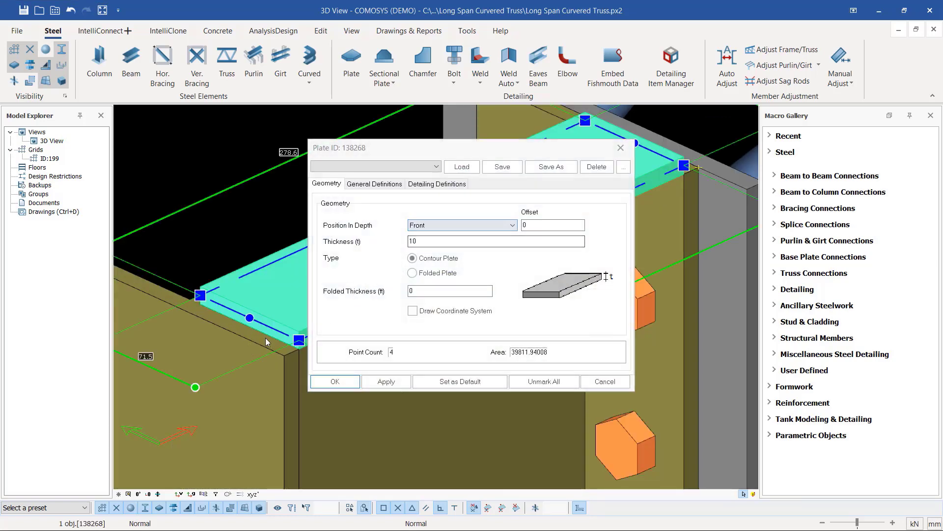
drag(421, 154, 521, 160)
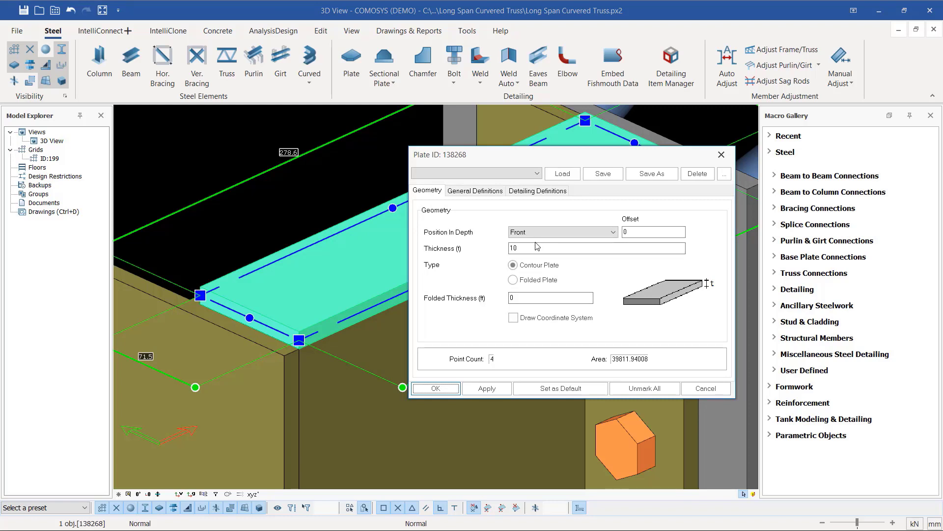
click(475, 192)
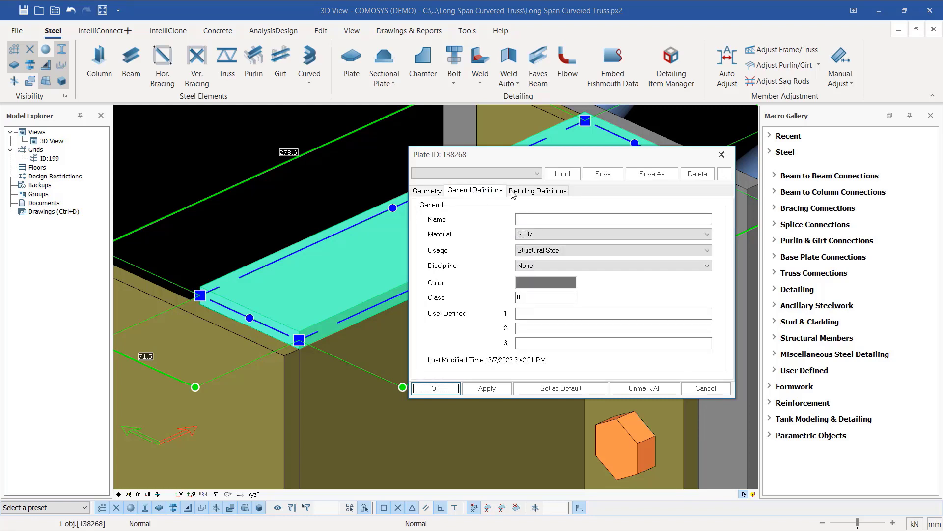
click(529, 192)
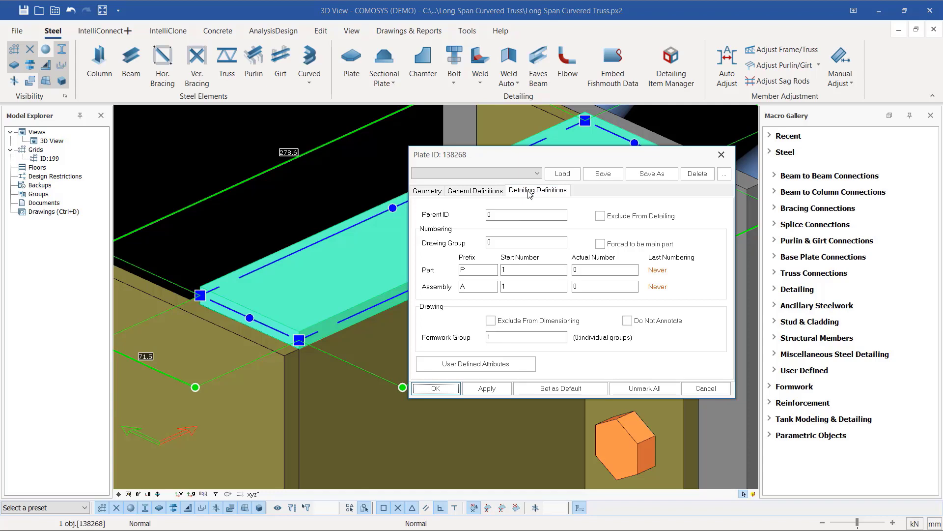
click(722, 154)
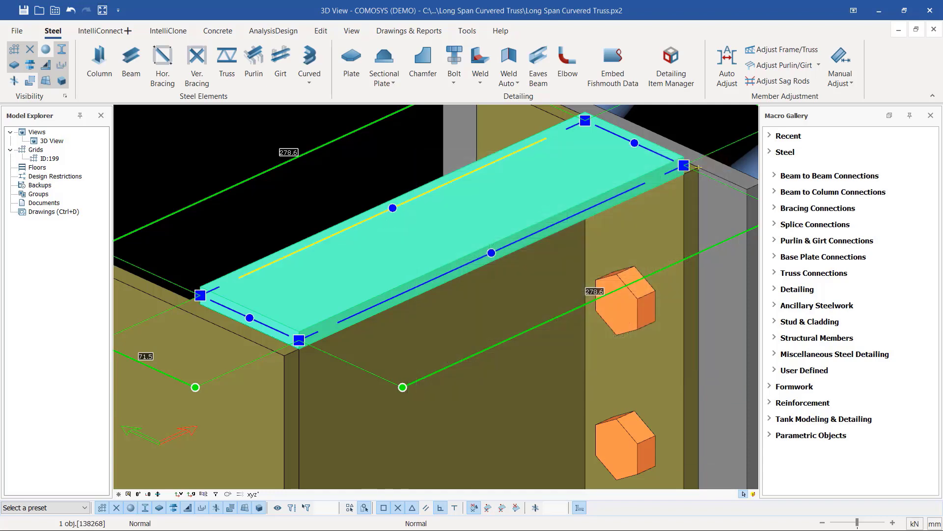
Set the grid A column top plate's position in depth to Behind, apply it and clear the selection
click(464, 216)
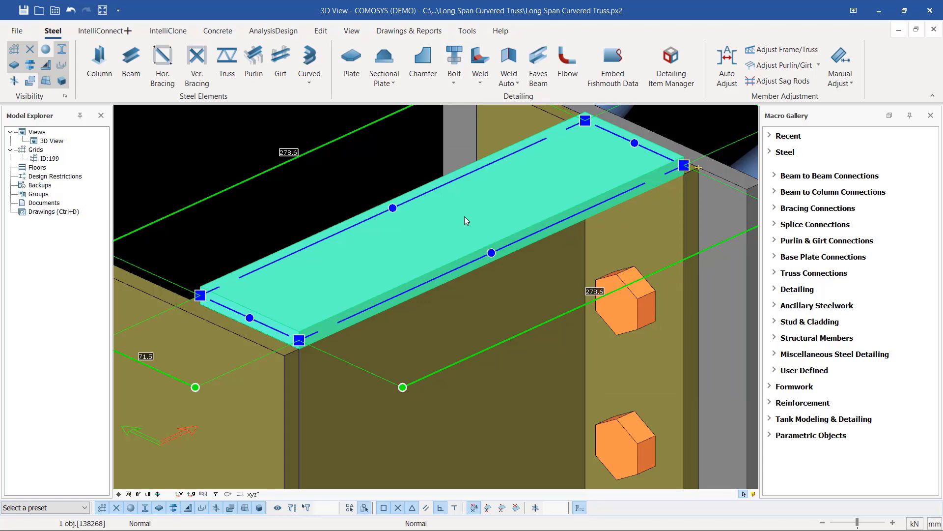
double_click(464, 217)
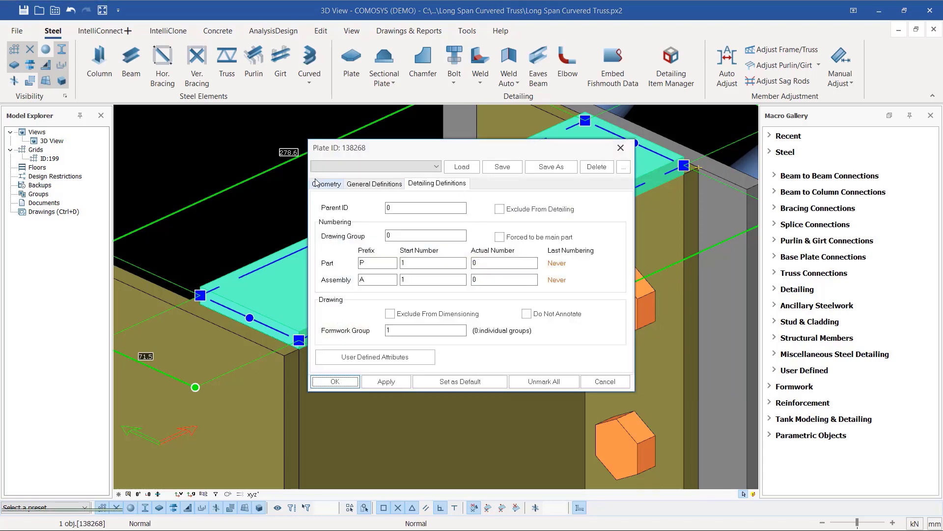
click(327, 185)
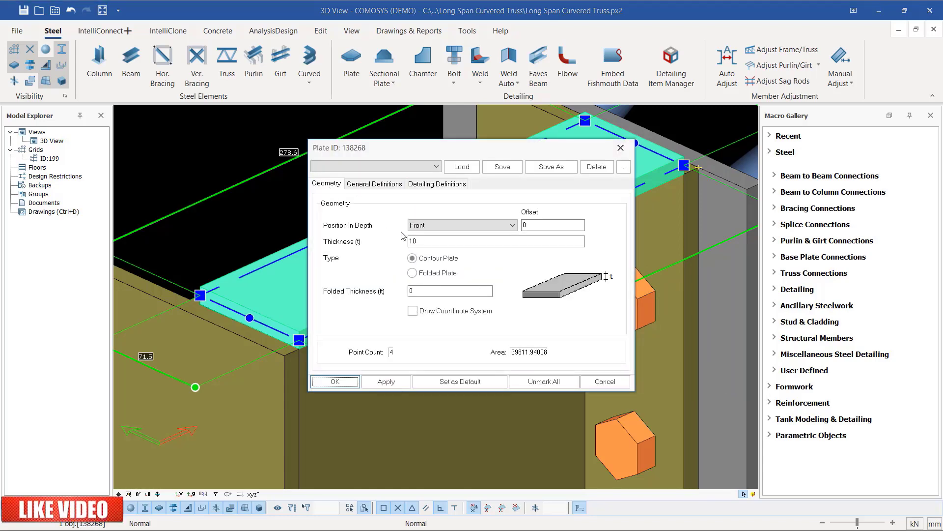
drag(425, 153, 575, 159)
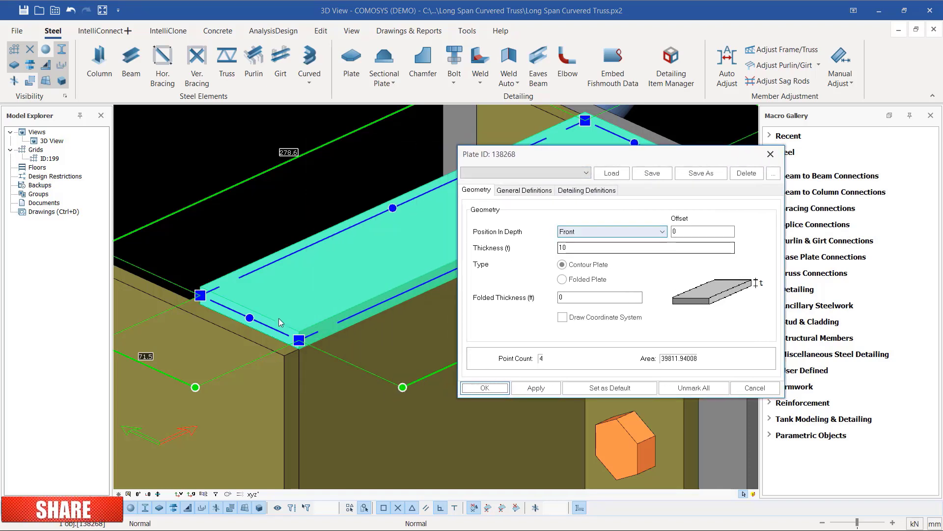
scroll(281, 322, up, 2)
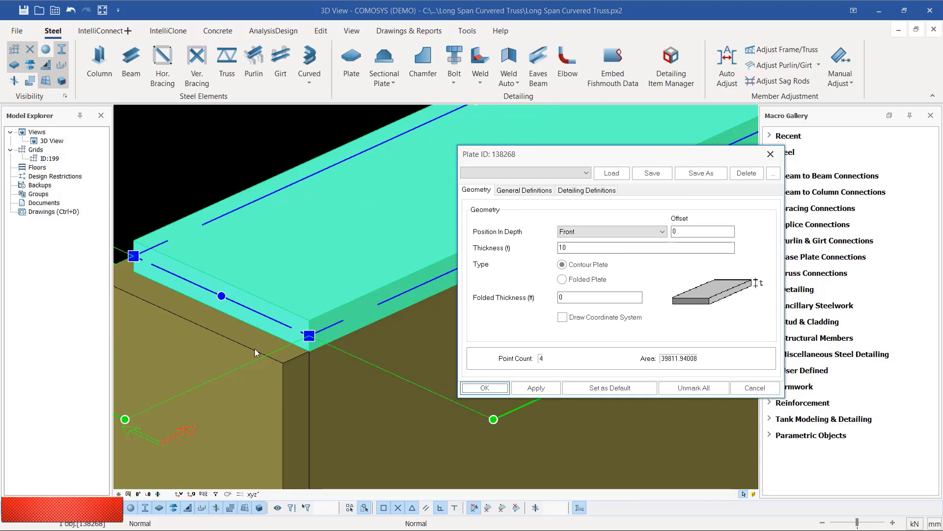
click(631, 232)
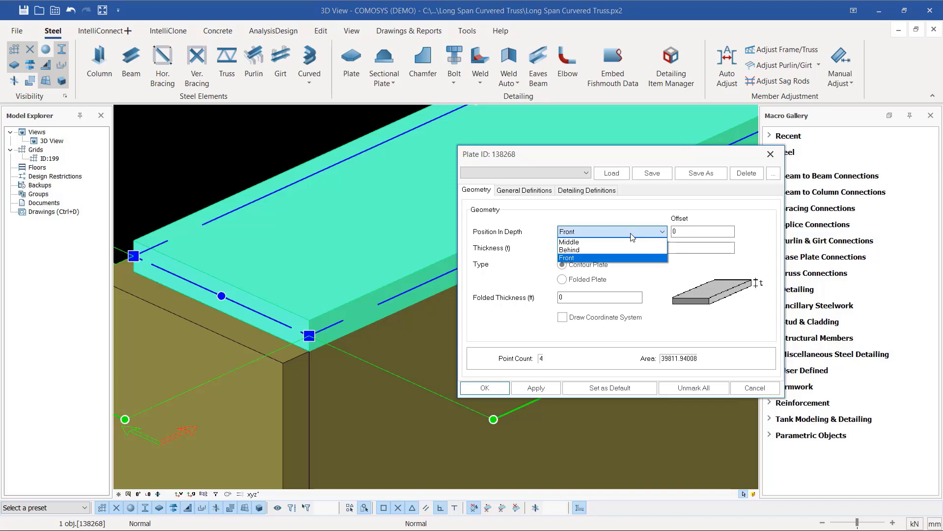
click(580, 251)
click(536, 388)
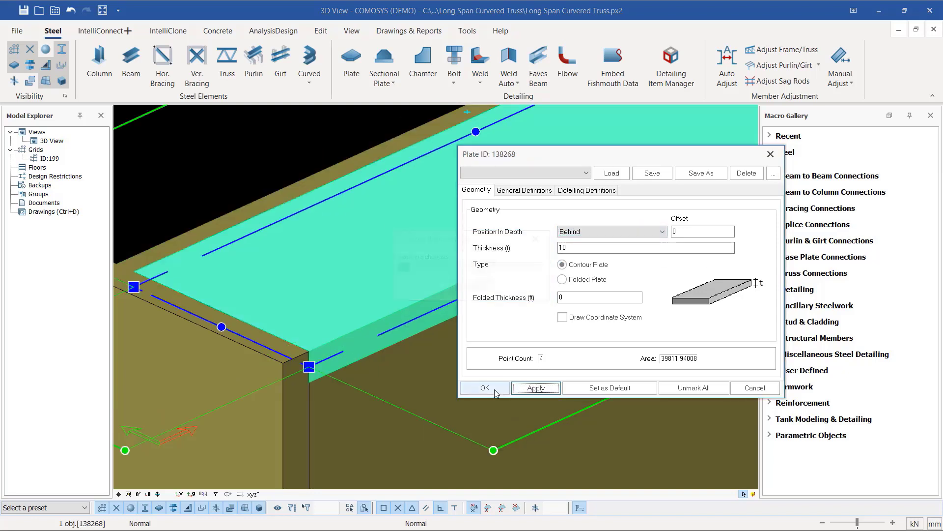
click(485, 388)
click(235, 170)
scroll(276, 315, down, 3)
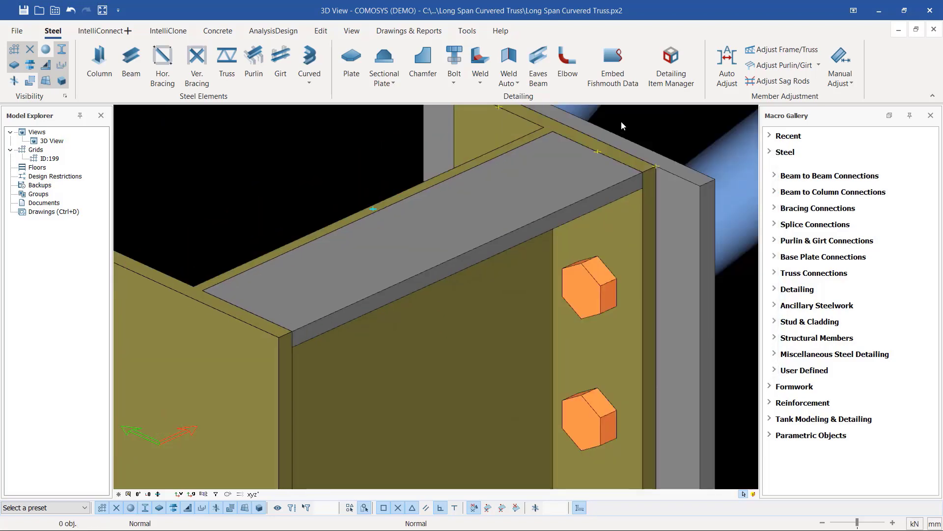
Examine the plate's fit between the column flanges and at its inner corner where web and flange meet
scroll(621, 120, up, 3)
scroll(559, 204, down, 3)
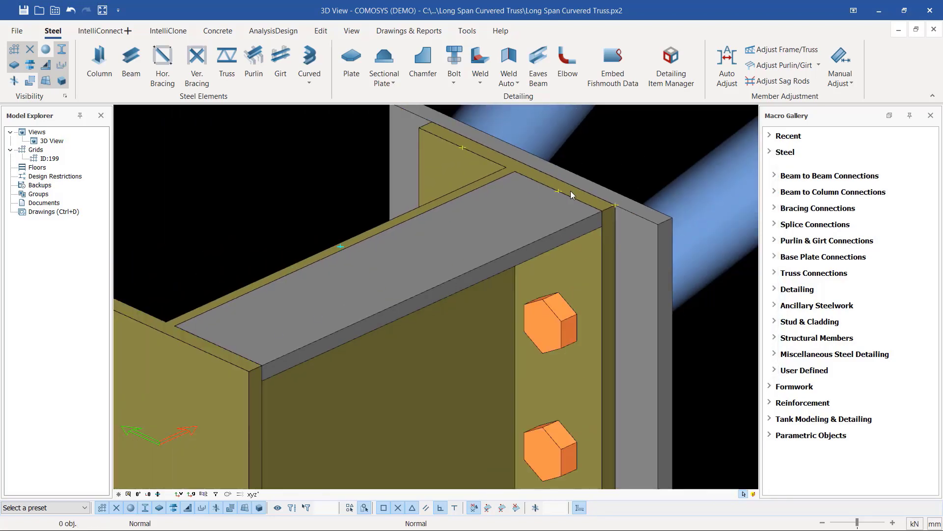
scroll(571, 191, up, 3)
scroll(521, 201, down, 3)
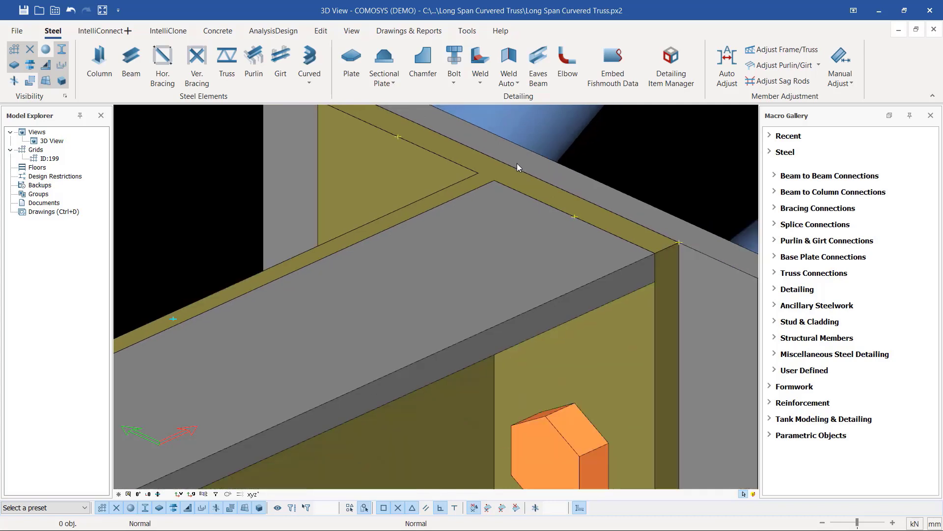
scroll(304, 290, up, 2)
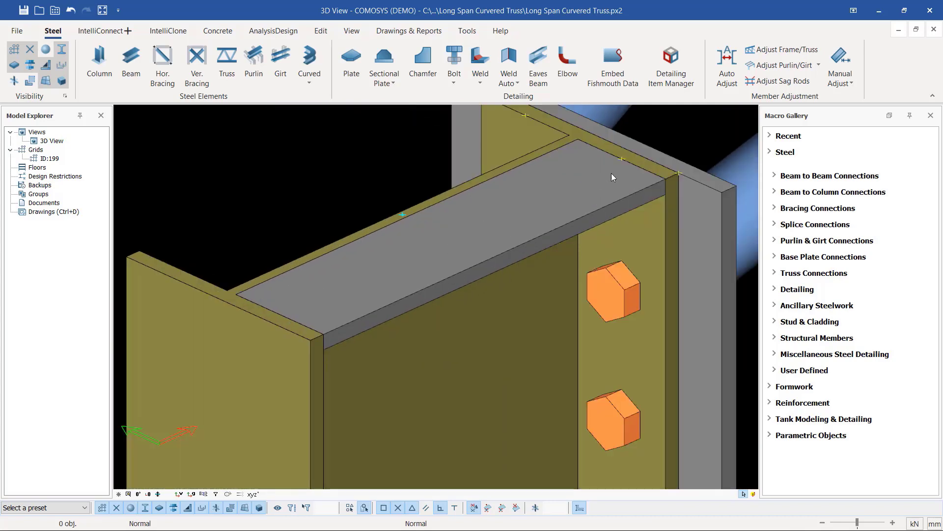
scroll(342, 333, down, 2)
scroll(494, 214, up, 3)
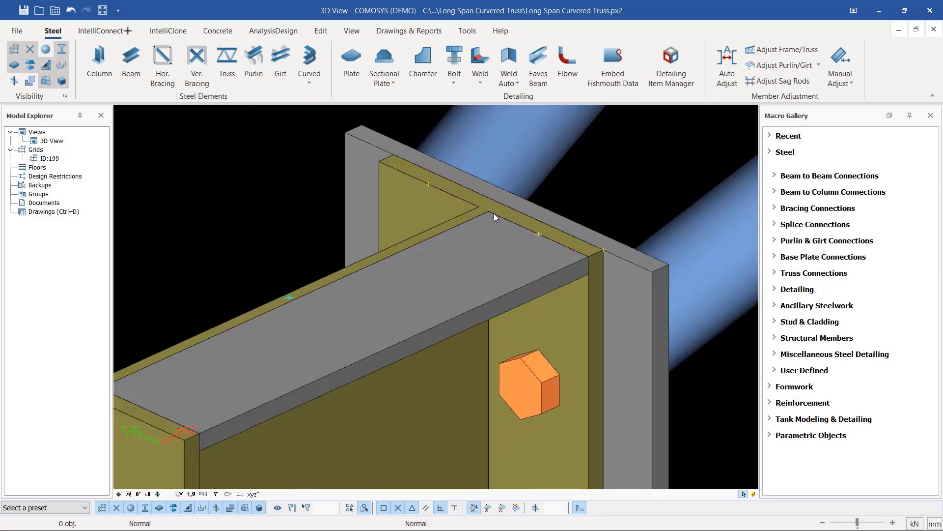
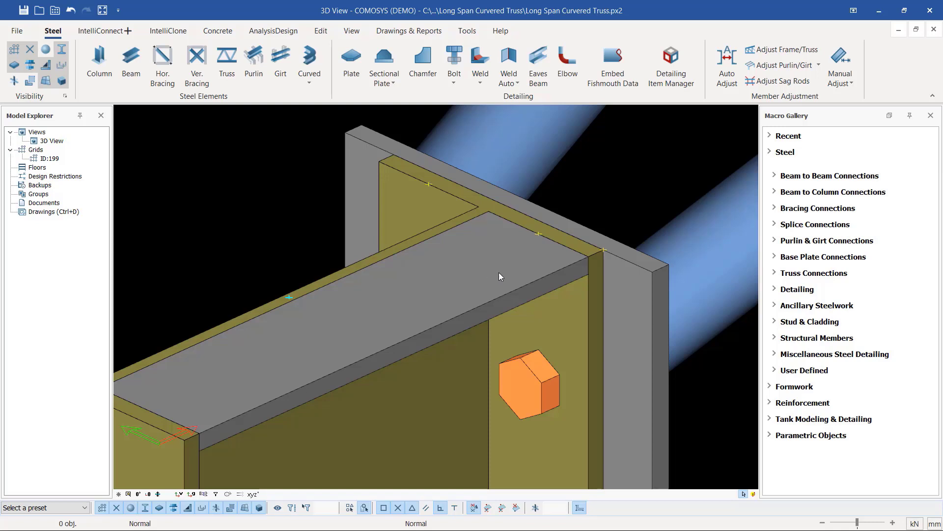
Chamfer the plate's inner corner at the web-to-flange junction beside the truss with a Type 1 chamfer of 15 by 15 mm
scroll(492, 214, up, 3)
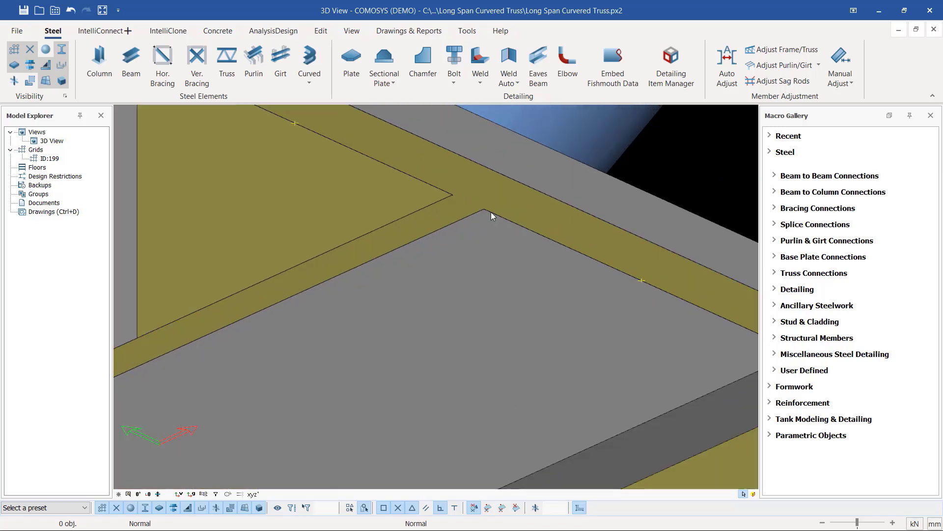
click(487, 282)
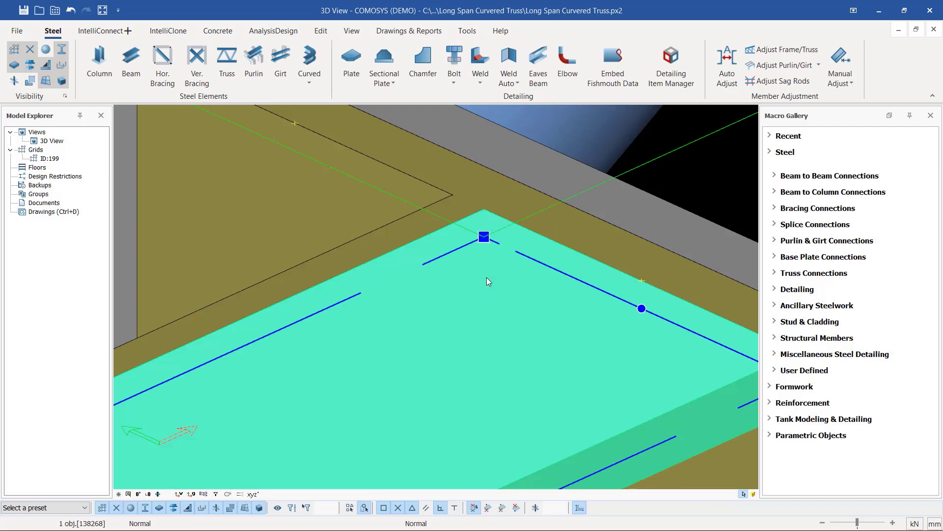
click(484, 238)
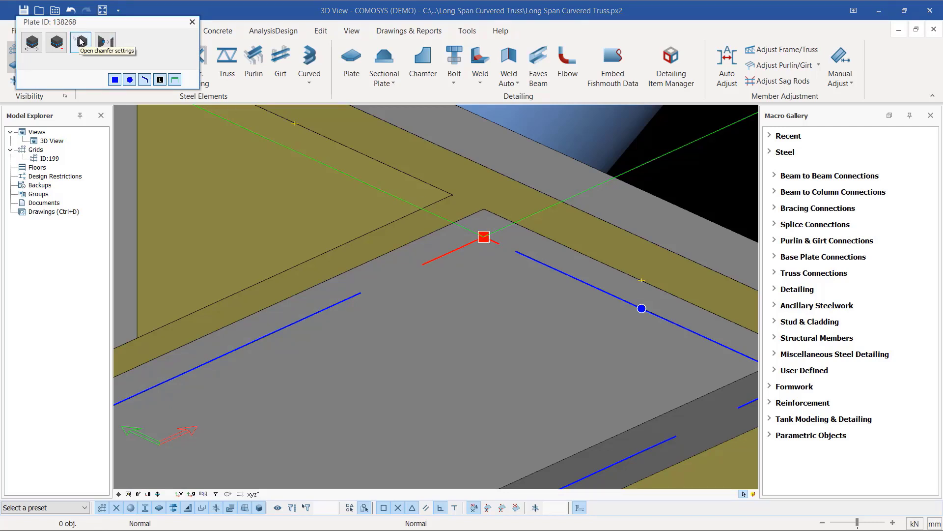
click(82, 42)
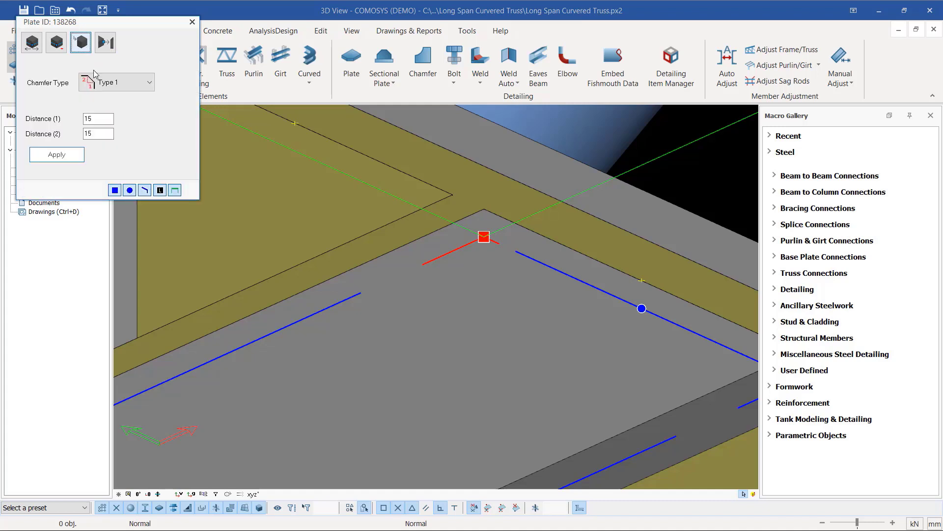
click(100, 120)
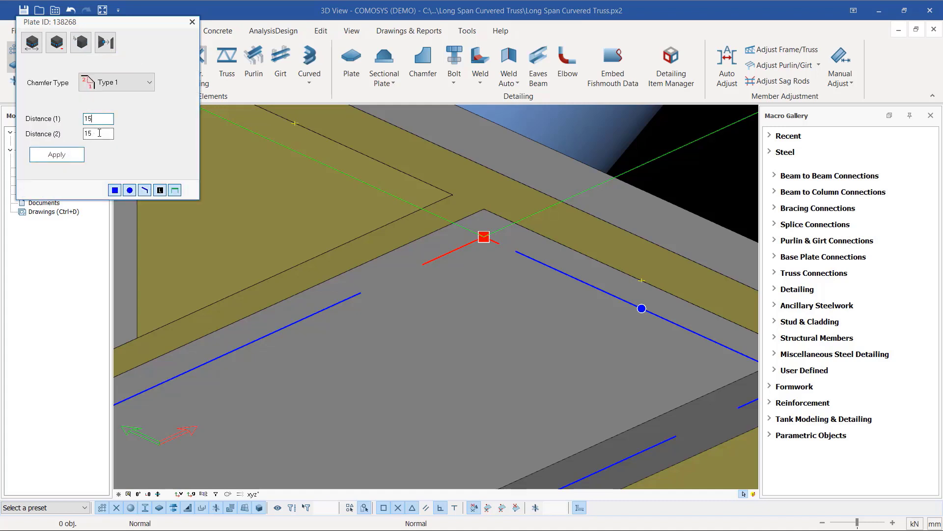
click(100, 133)
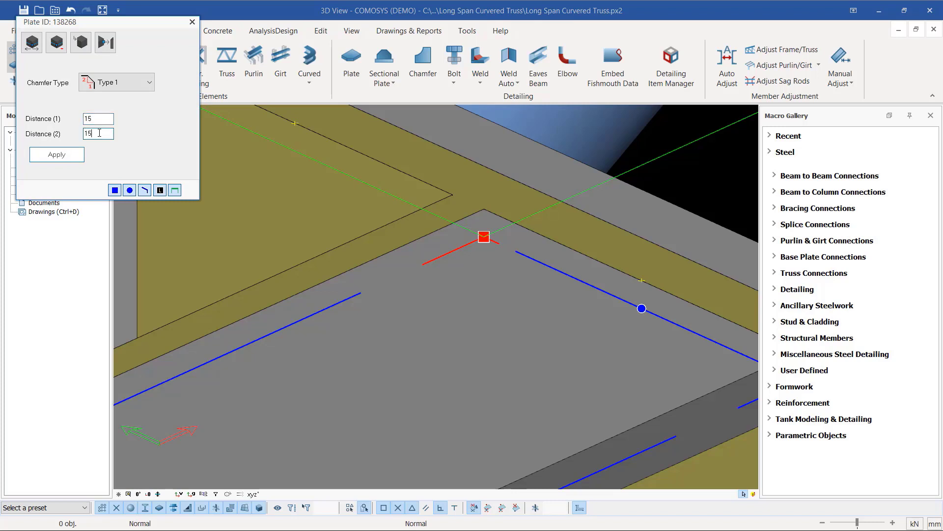
click(149, 86)
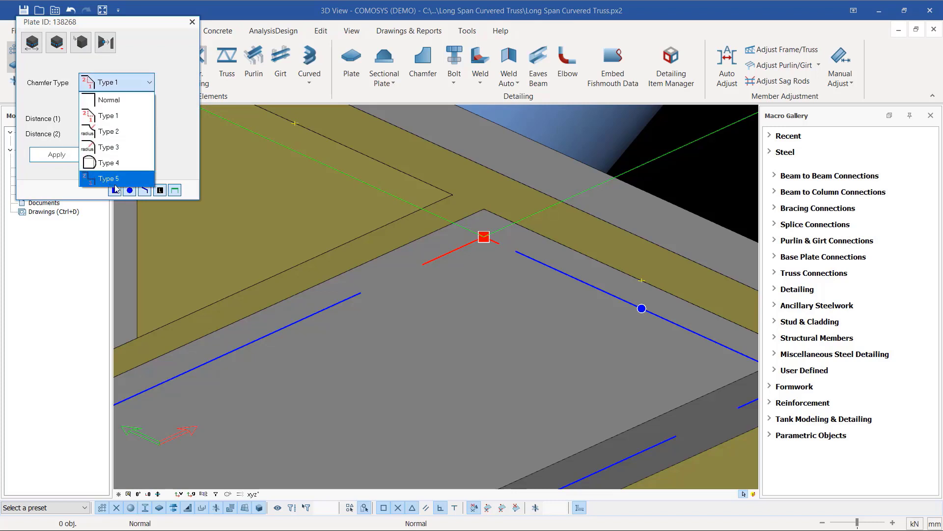
click(176, 110)
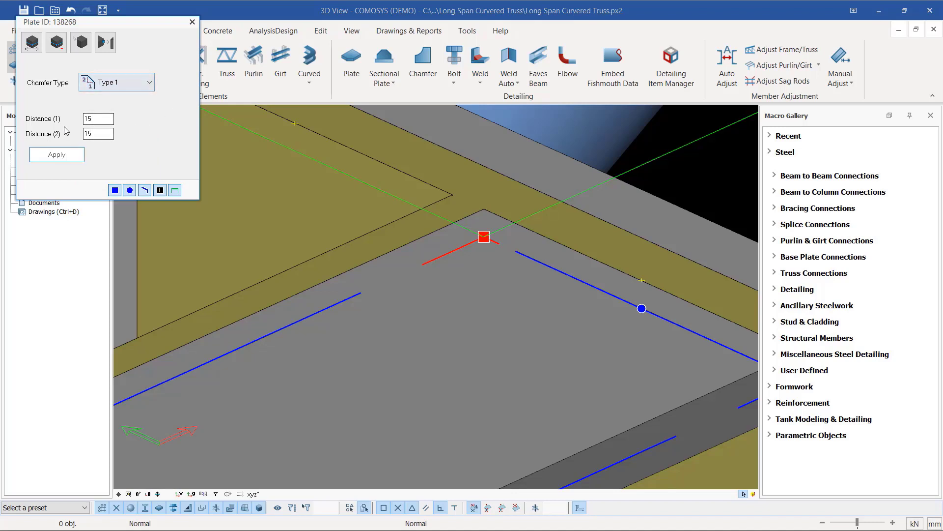
click(88, 121)
click(57, 156)
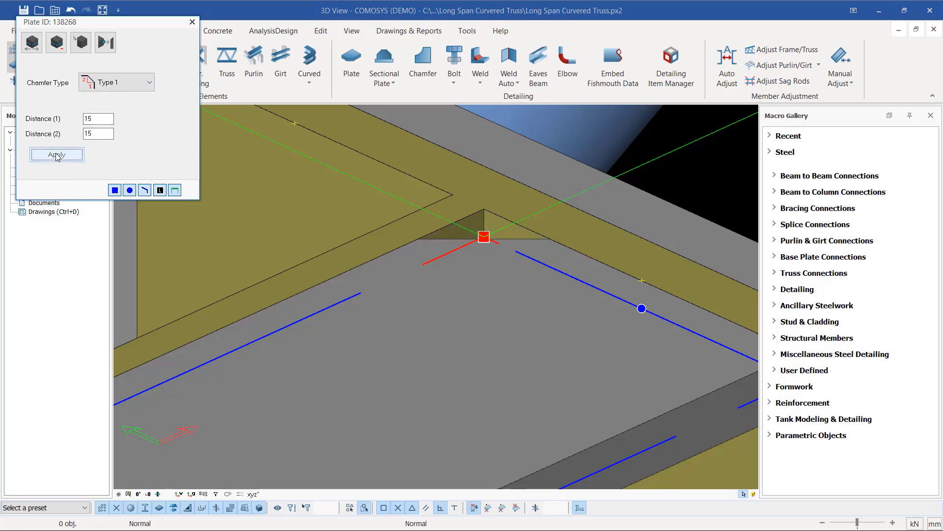
click(192, 21)
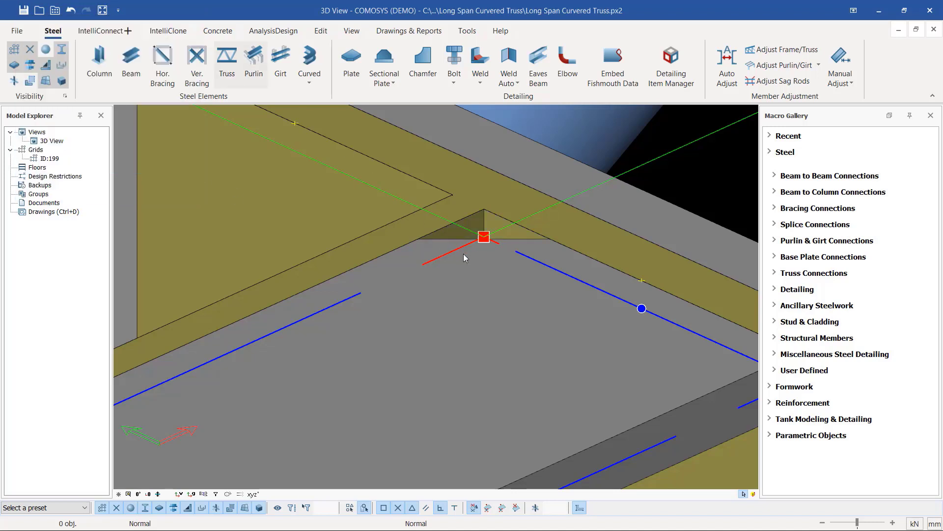
middle_drag(481, 241, 481, 261)
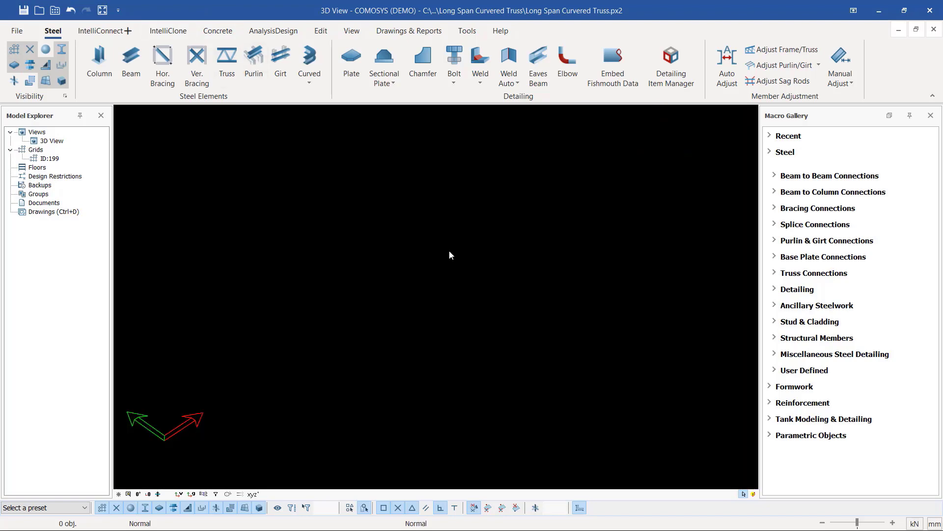
scroll(443, 266, down, 5)
scroll(462, 320, up, 6)
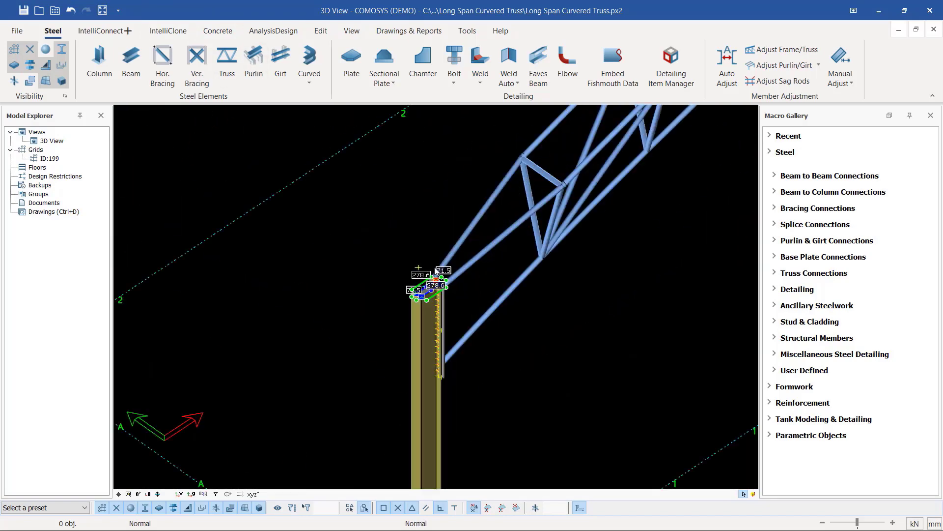
scroll(436, 272, up, 10)
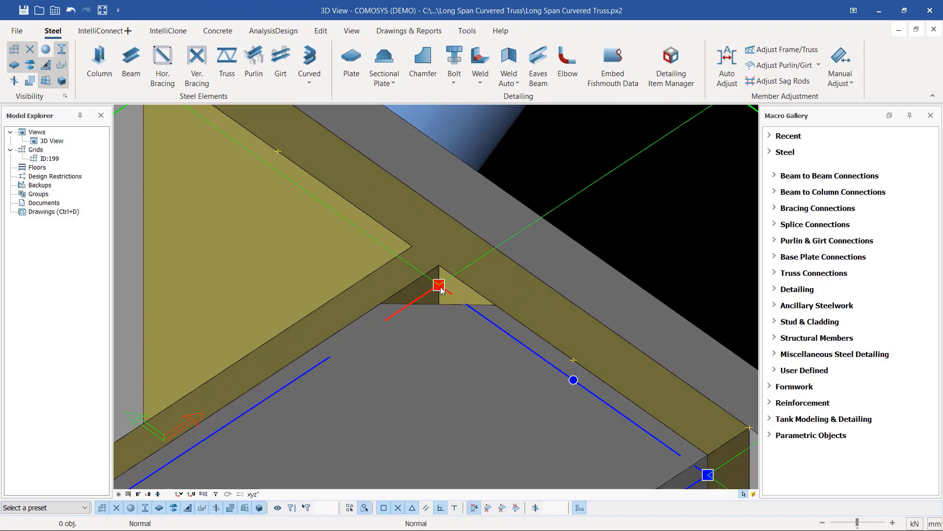
Chamfer the grid A column top plate's other inner corner, at the flange away from the truss, with a Type 1 chamfer of 15 by 15 mm
click(465, 317)
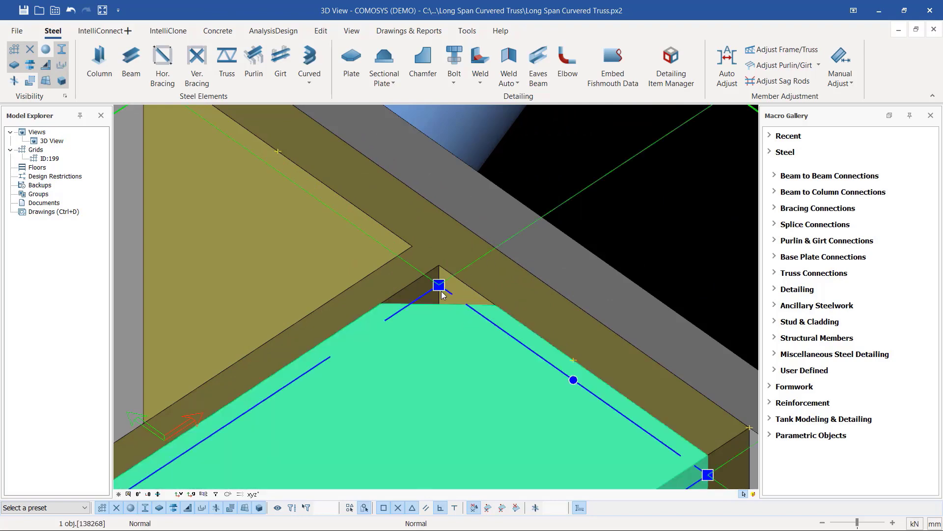
middle_drag(441, 288, 430, 292)
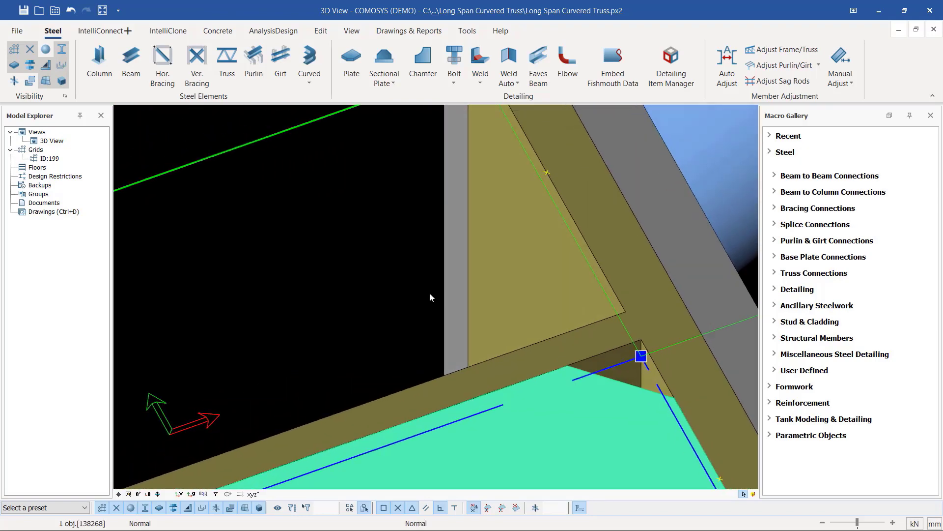
scroll(415, 231, down, 5)
scroll(499, 258, down, 3)
scroll(511, 295, up, 2)
click(638, 172)
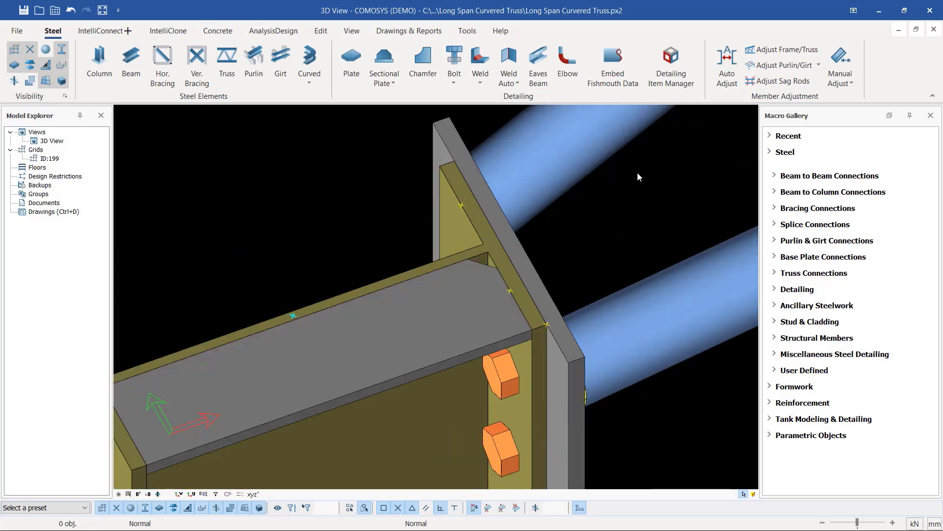
scroll(638, 172, down, 2)
scroll(361, 302, up, 2)
click(311, 294)
scroll(311, 294, up, 3)
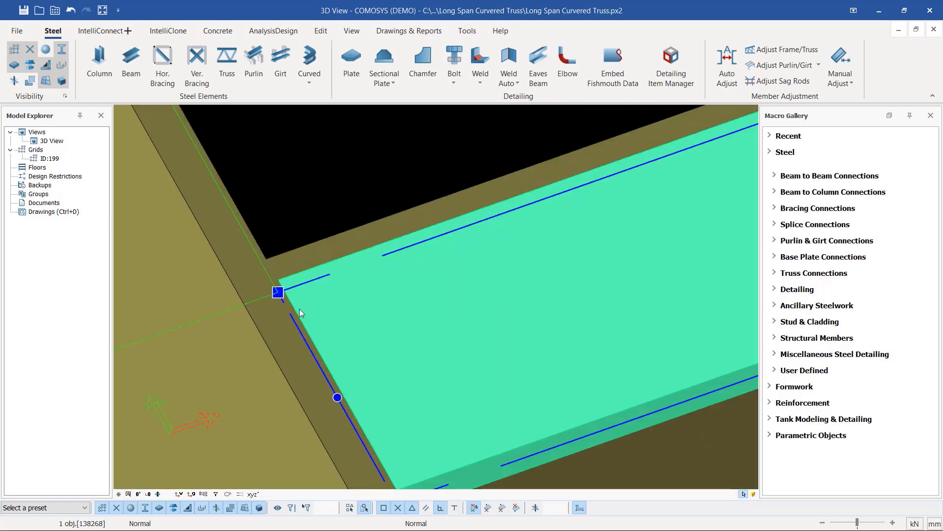
click(278, 293)
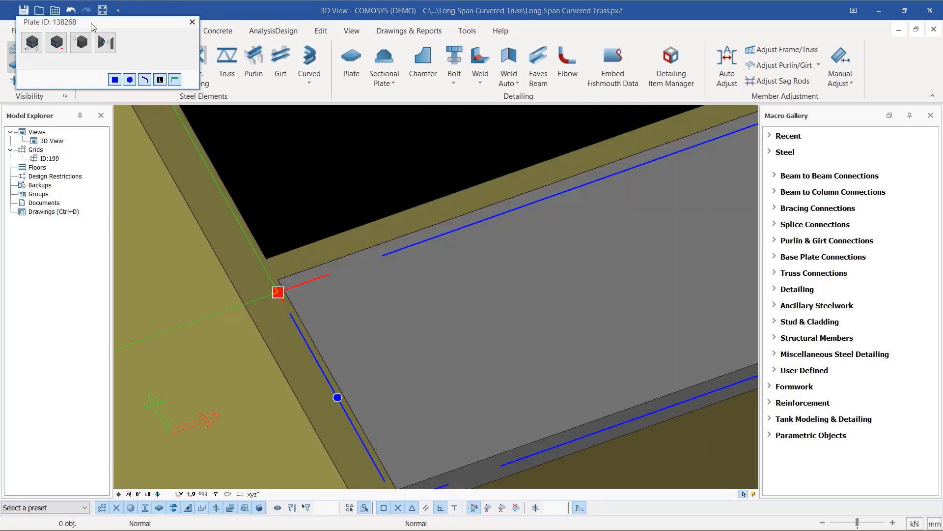
click(81, 43)
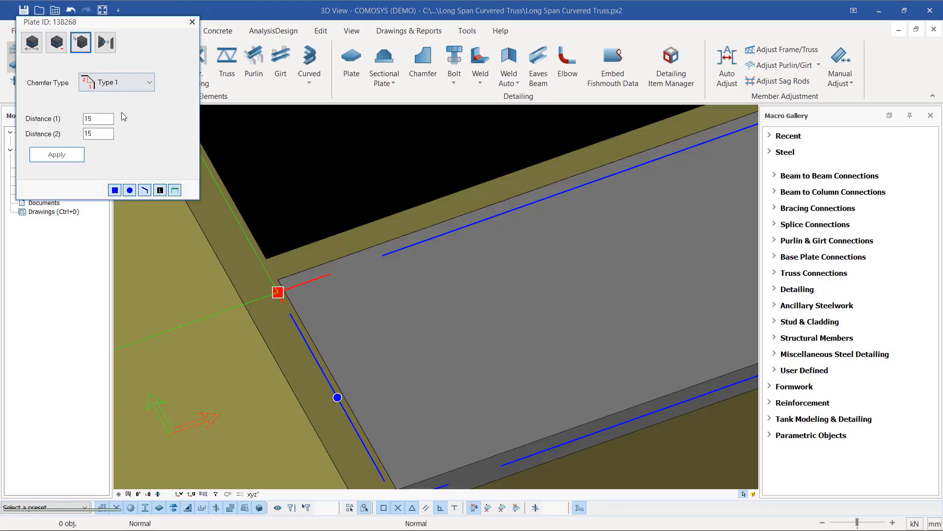
click(57, 154)
click(313, 156)
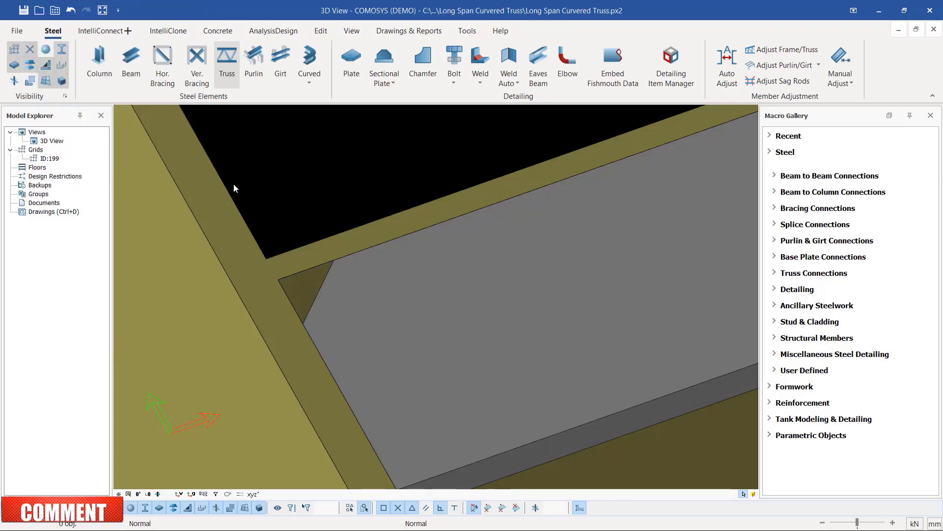
Start a mirror copy of the chamfered top plate, defining the mirror plane along the column web's centreline from the truss-side flange's midpoint to the web's midpoint
scroll(245, 191, down, 5)
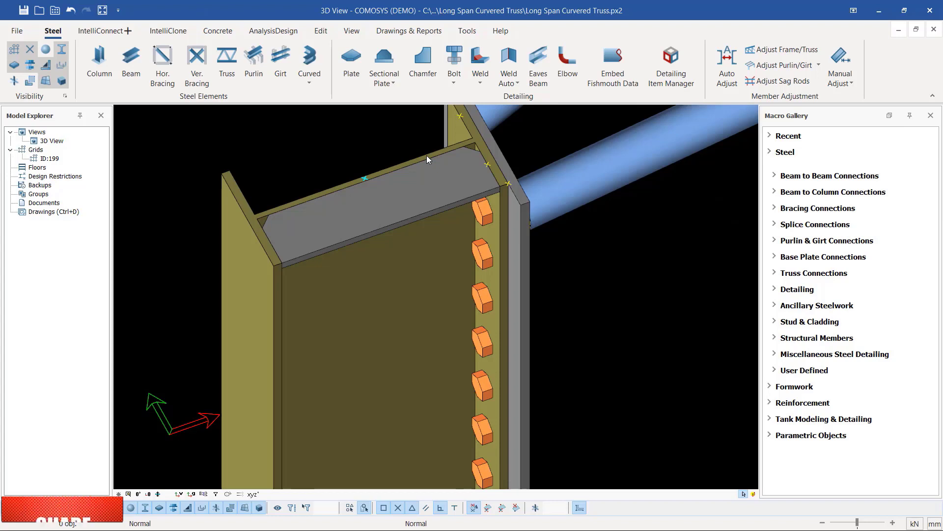
scroll(402, 211, down, 4)
scroll(400, 209, up, 5)
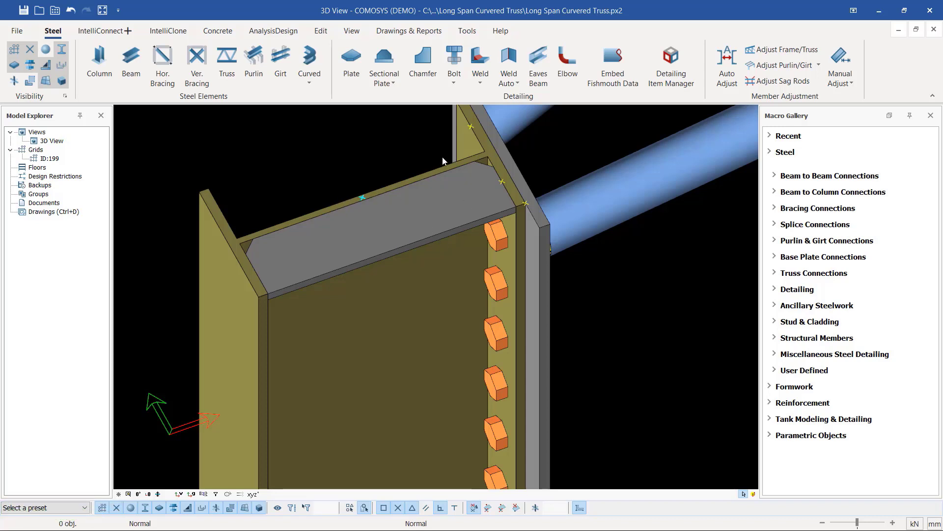
click(429, 217)
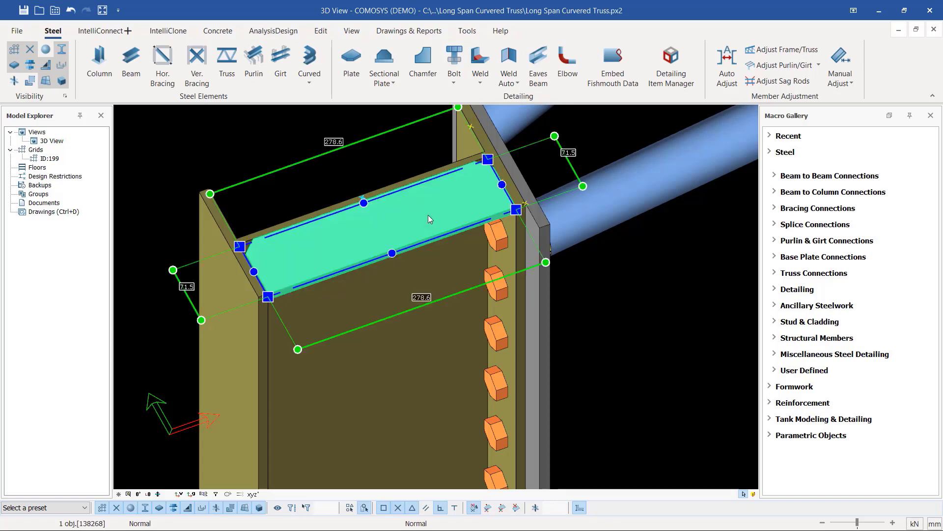
right_click(191, 138)
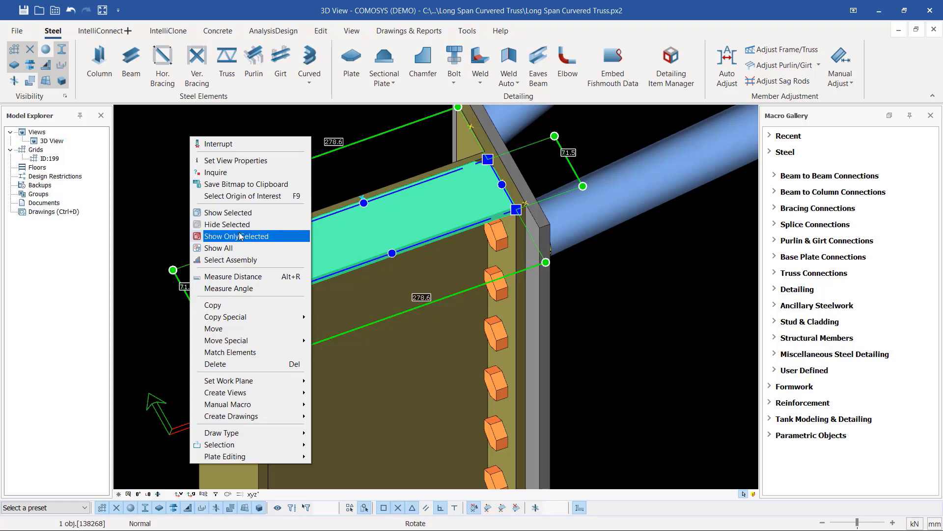
mouse_move(265, 317)
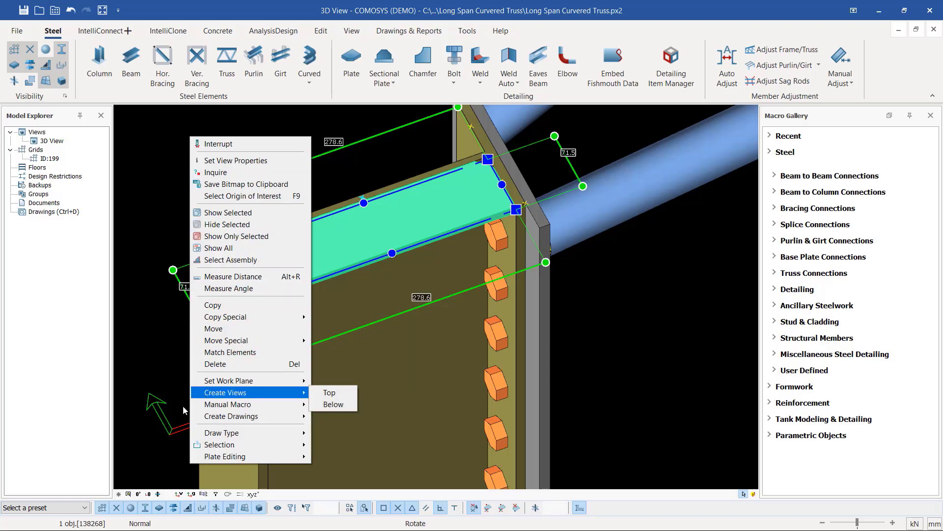
mouse_move(234, 320)
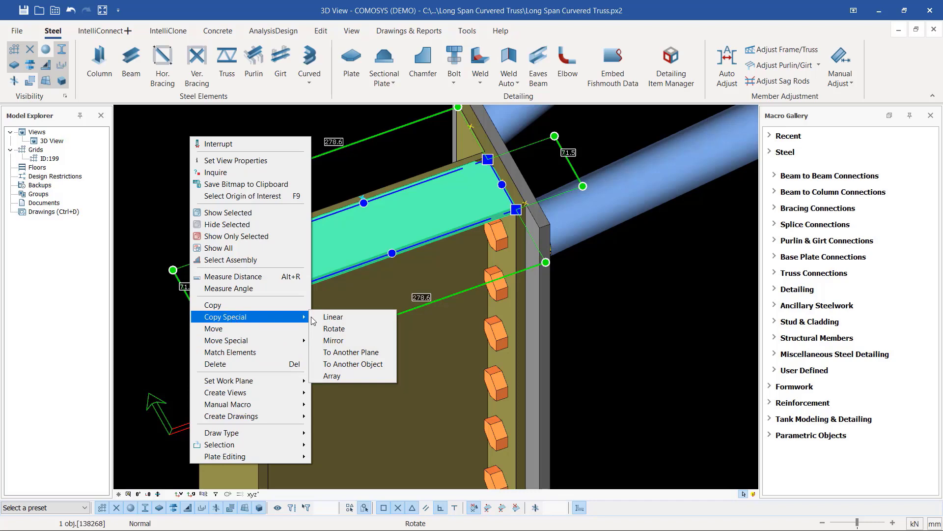
click(354, 340)
scroll(231, 250, up, 3)
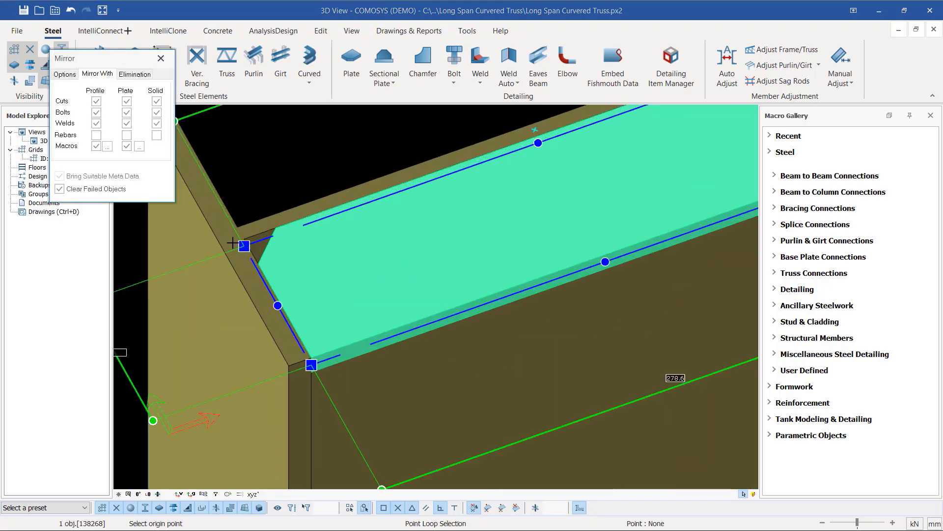
scroll(221, 274, down, 4)
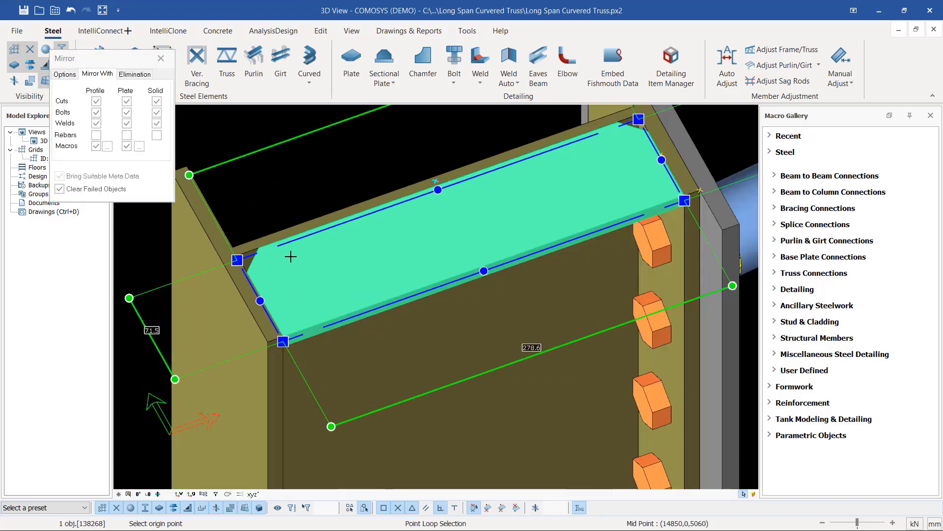
scroll(555, 149, up, 4)
click(609, 127)
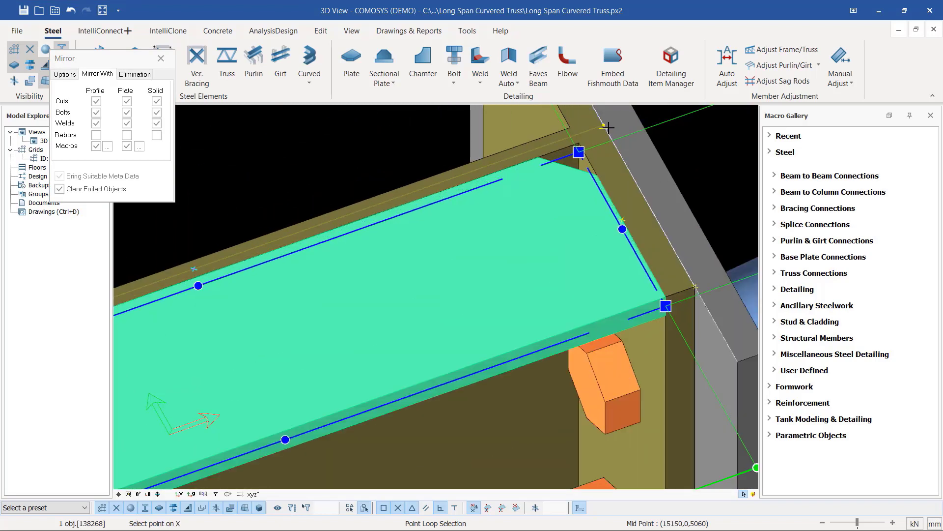
click(194, 269)
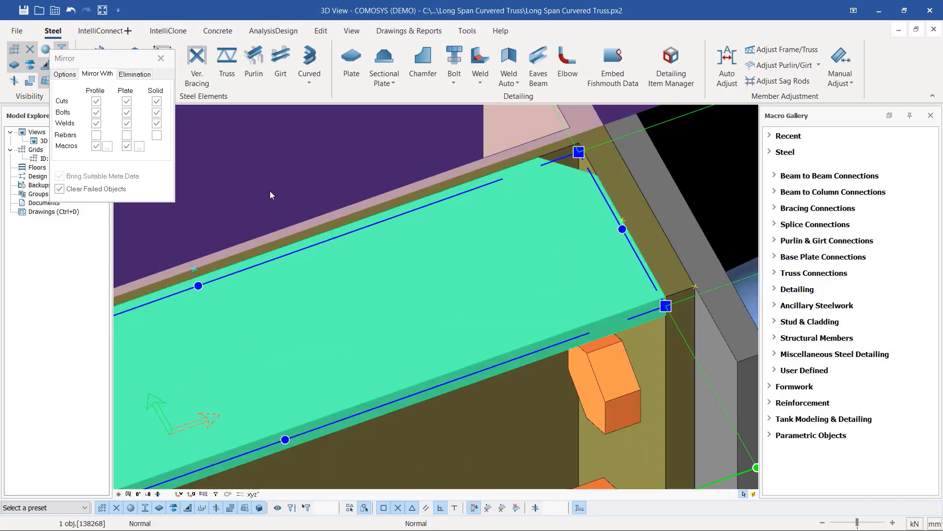
Run the mirror with the Copy Mirror option to add the matching plate across the web, and close the mirror settings
scroll(359, 198, down, 5)
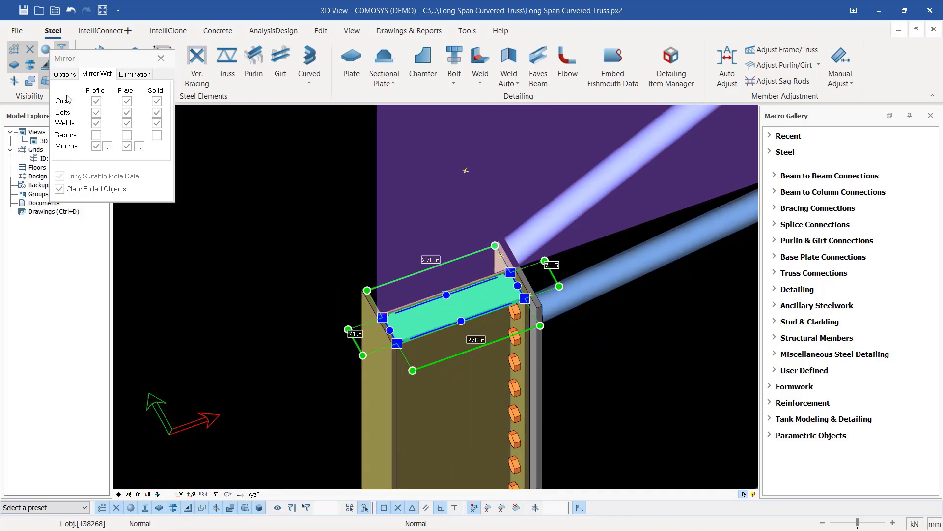
click(63, 74)
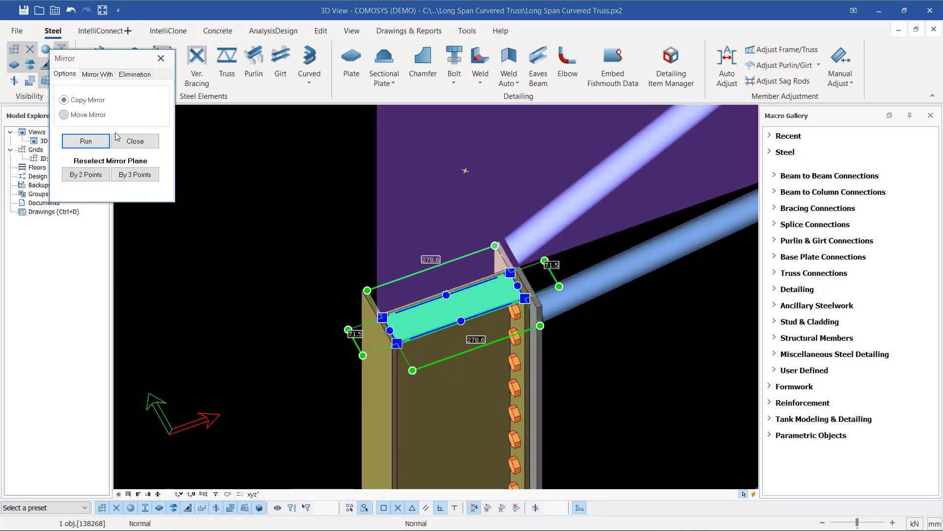
click(86, 141)
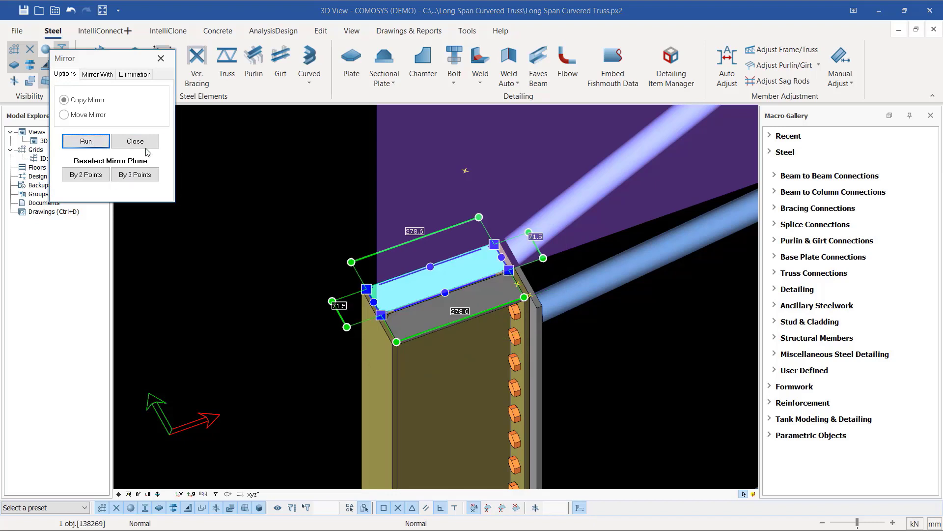
click(135, 141)
Start copying both grid A column top plates, using the top outer corner of the flange away from the truss as the base point
scroll(521, 285, up, 3)
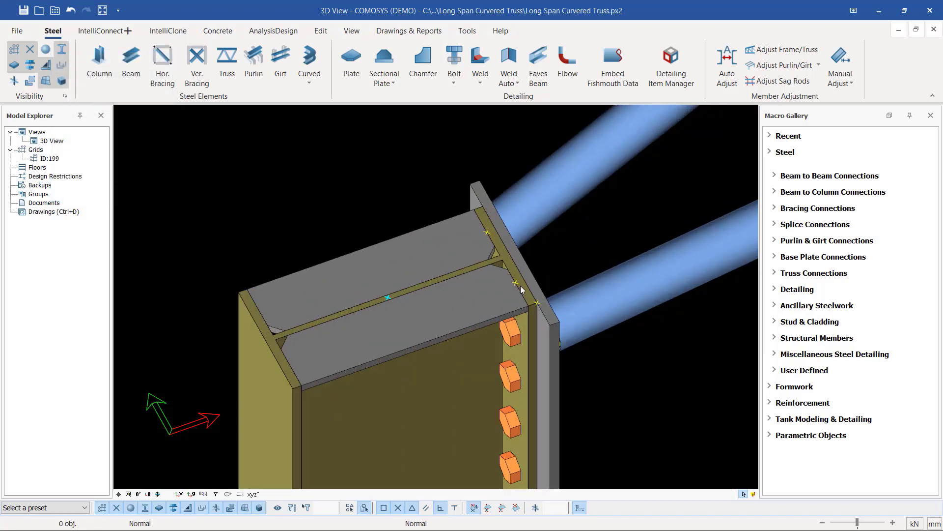
click(447, 323)
ctrl+click(411, 261)
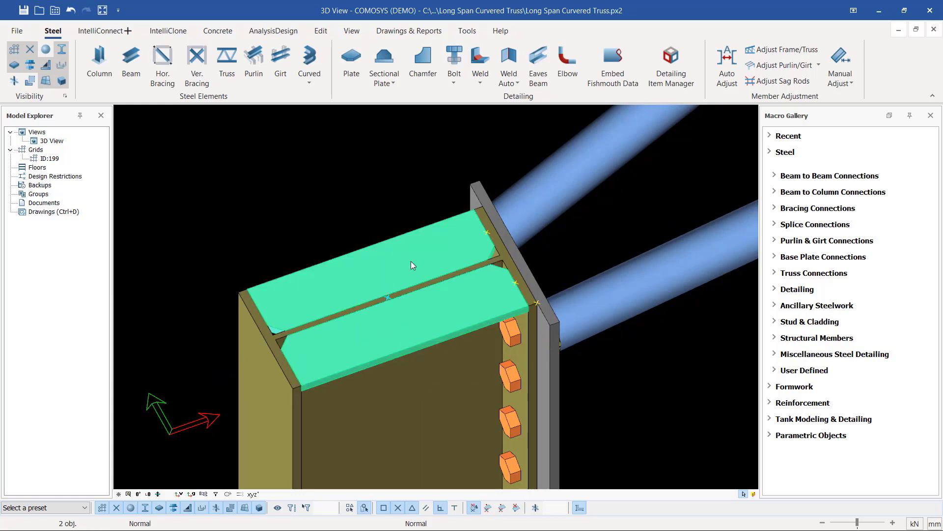
right_click(247, 193)
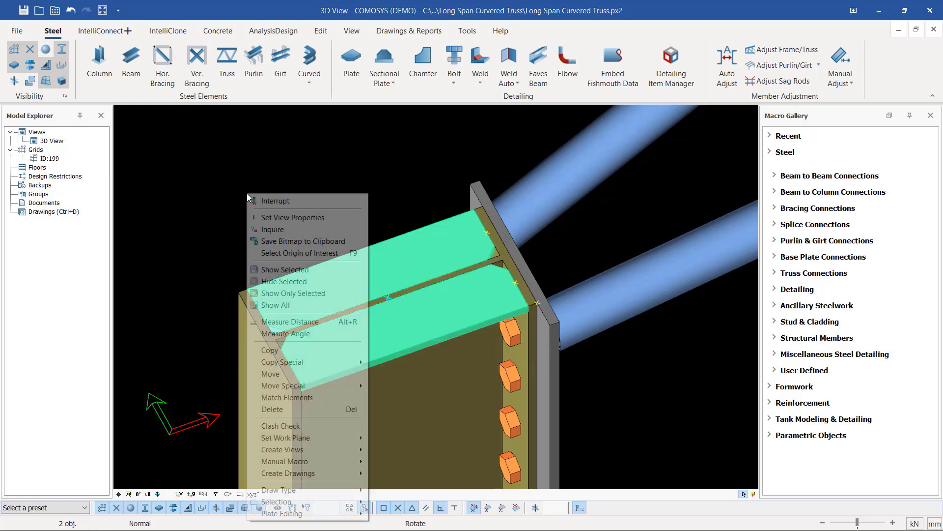
click(293, 351)
scroll(301, 379, up, 4)
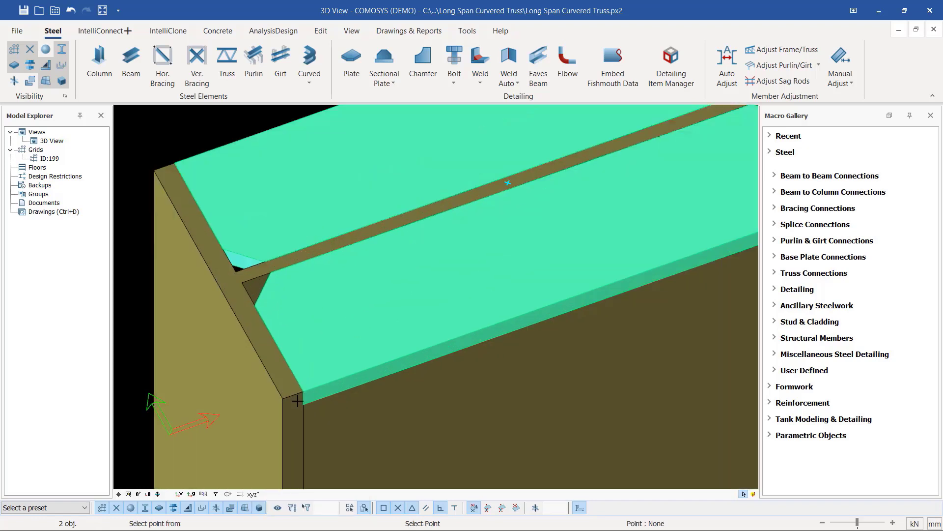
scroll(283, 398, up, 2)
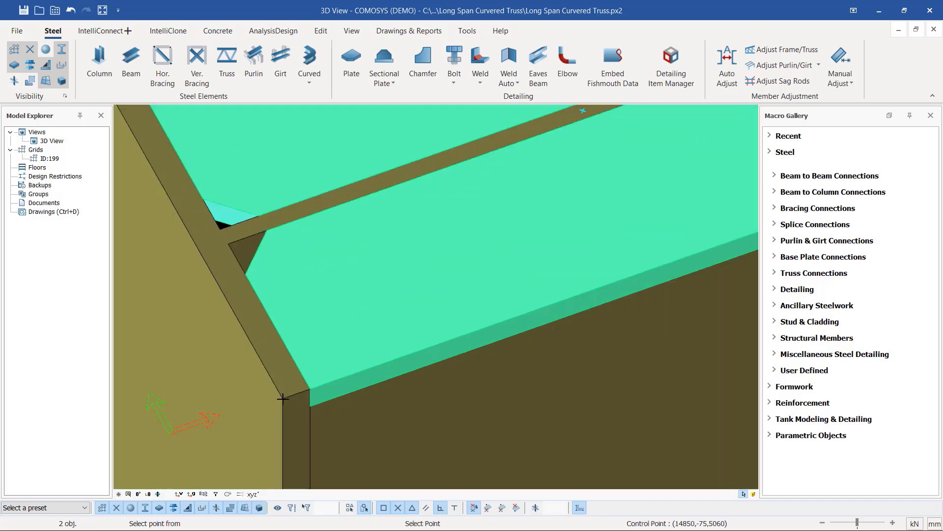
scroll(282, 398, up, 2)
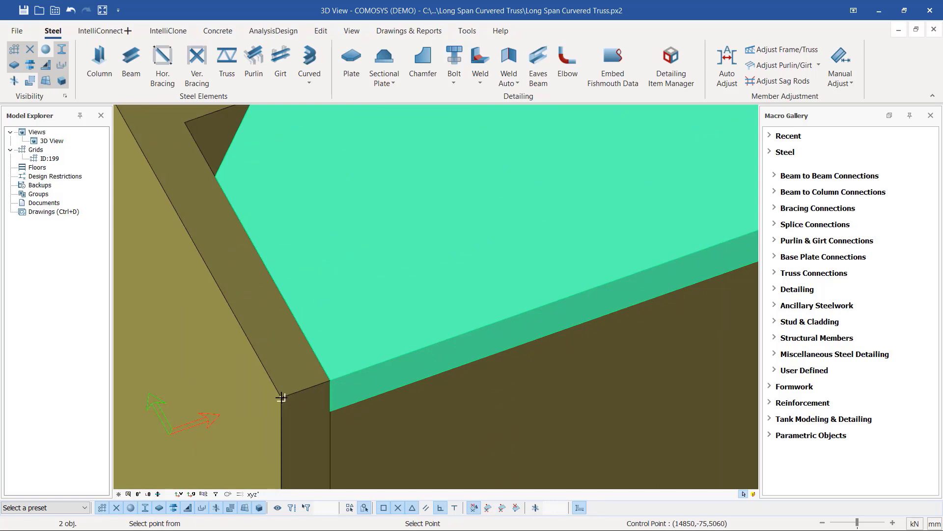
click(281, 398)
Place the two copied plates on the grid C column at the matching top corner of its truss-side flange, and end the copy command
scroll(295, 363, down, 8)
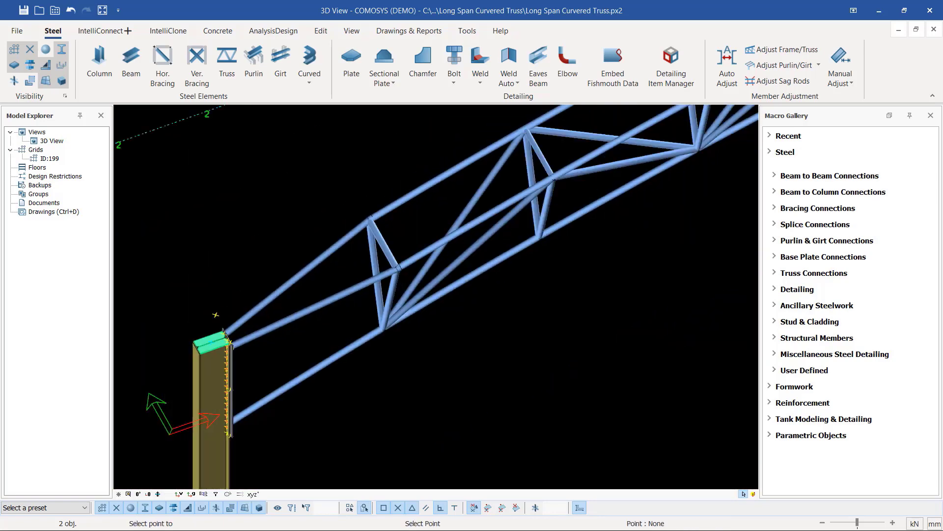
scroll(214, 324, down, 6)
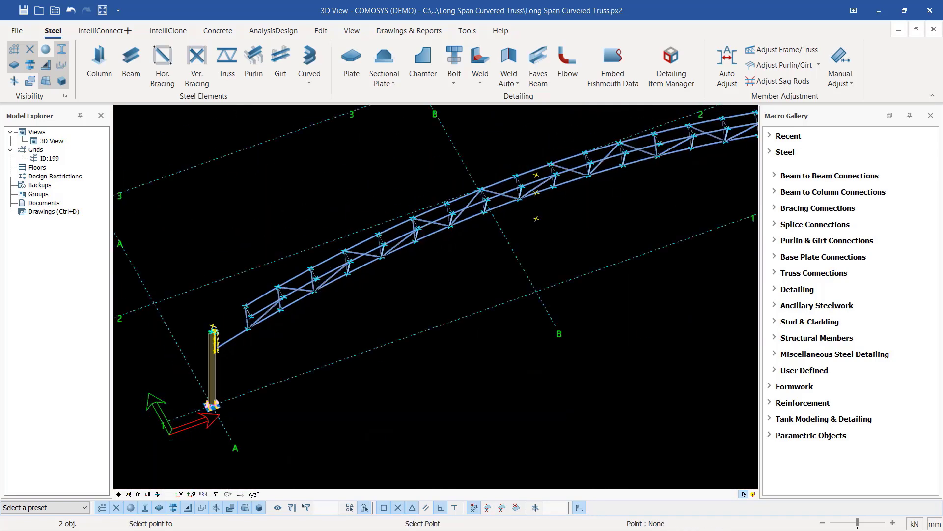
scroll(214, 327, down, 4)
scroll(557, 304, up, 5)
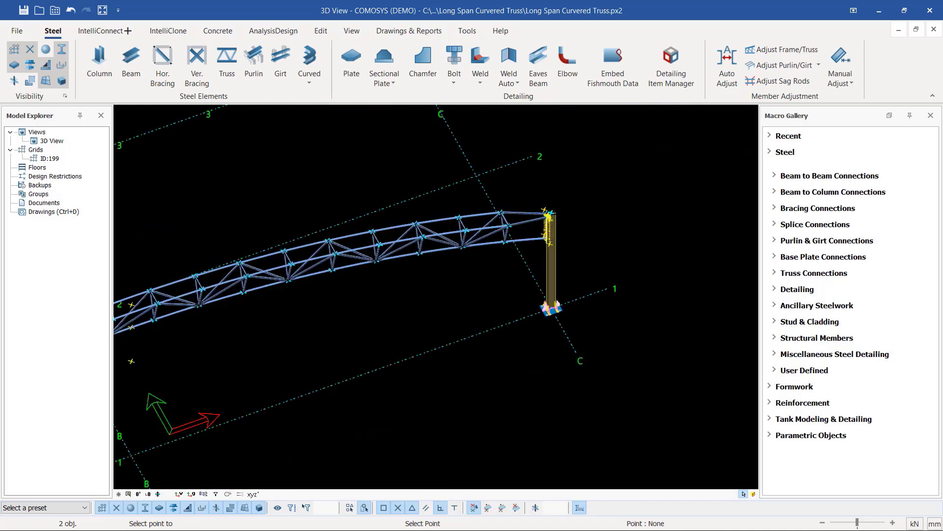
scroll(549, 212, up, 10)
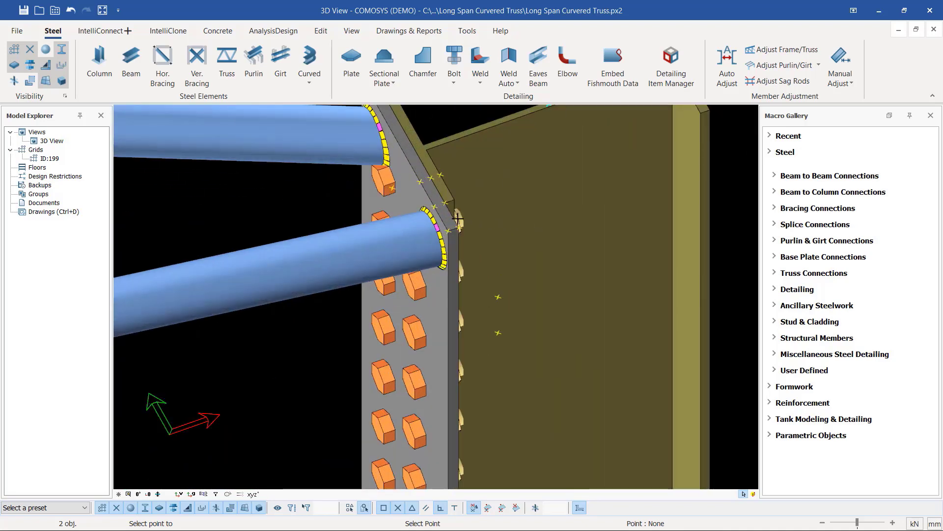
scroll(457, 218, up, 3)
scroll(437, 200, up, 3)
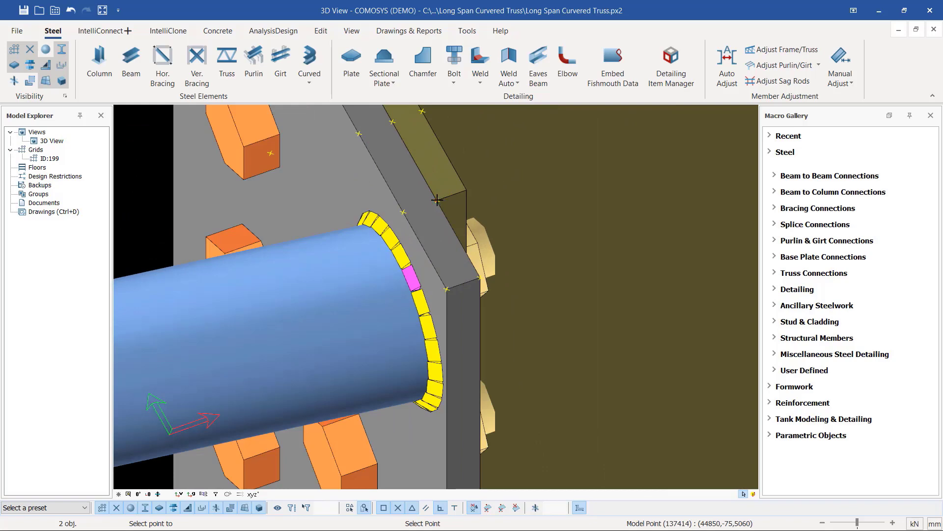
click(437, 200)
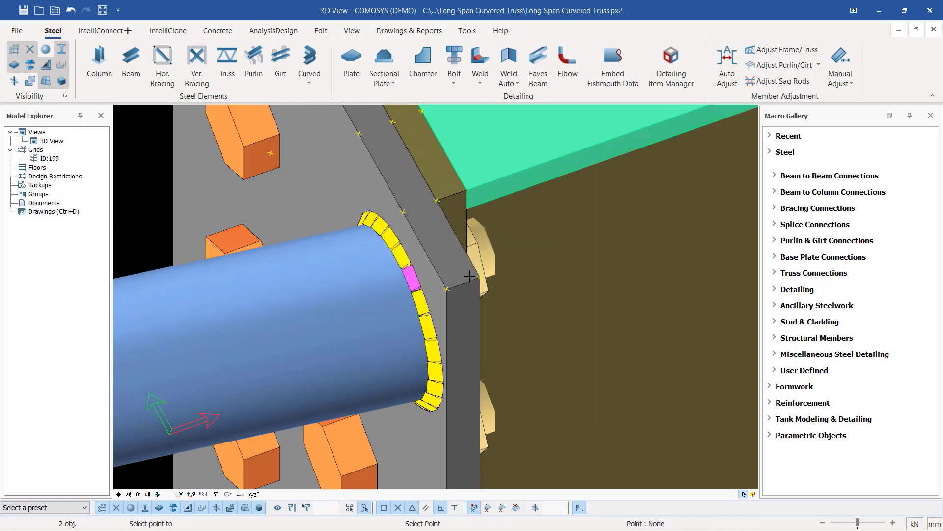
scroll(484, 278, down, 5)
key(Escape)
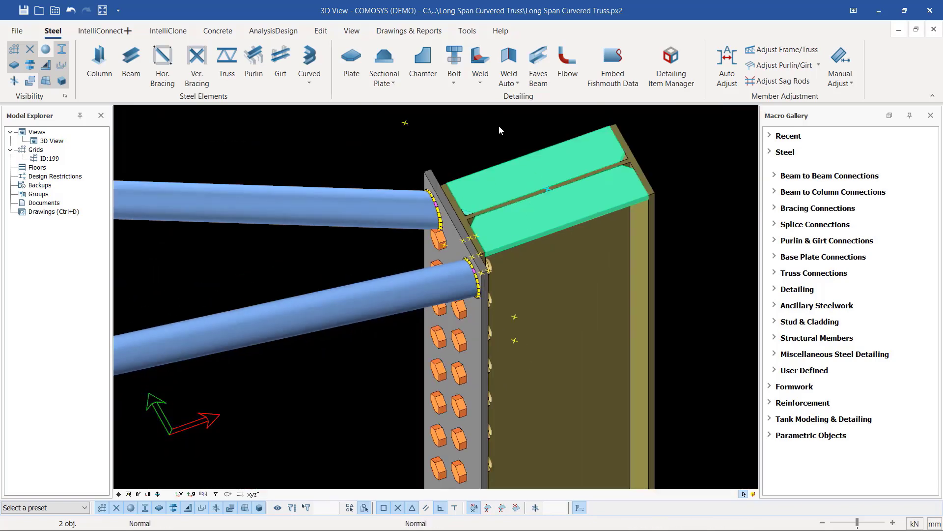
scroll(618, 201, down, 5)
scroll(621, 194, up, 6)
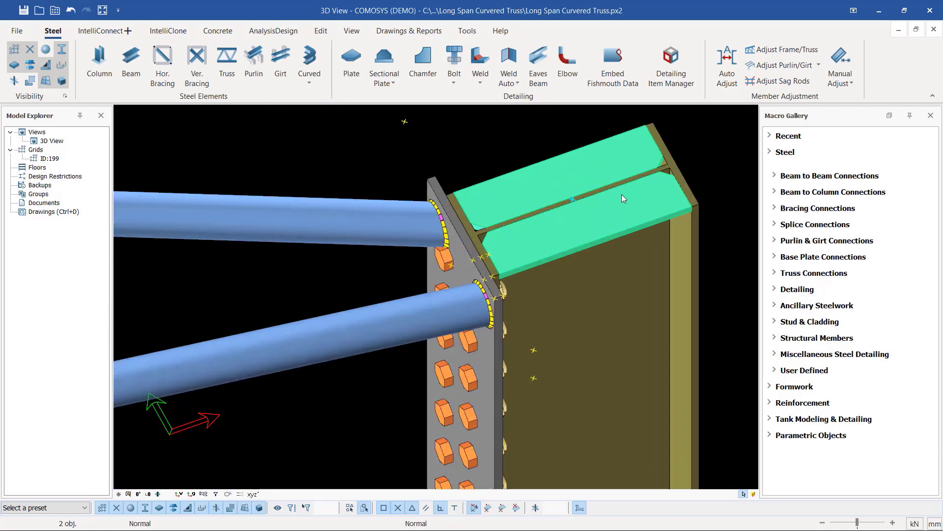
scroll(659, 206, down, 8)
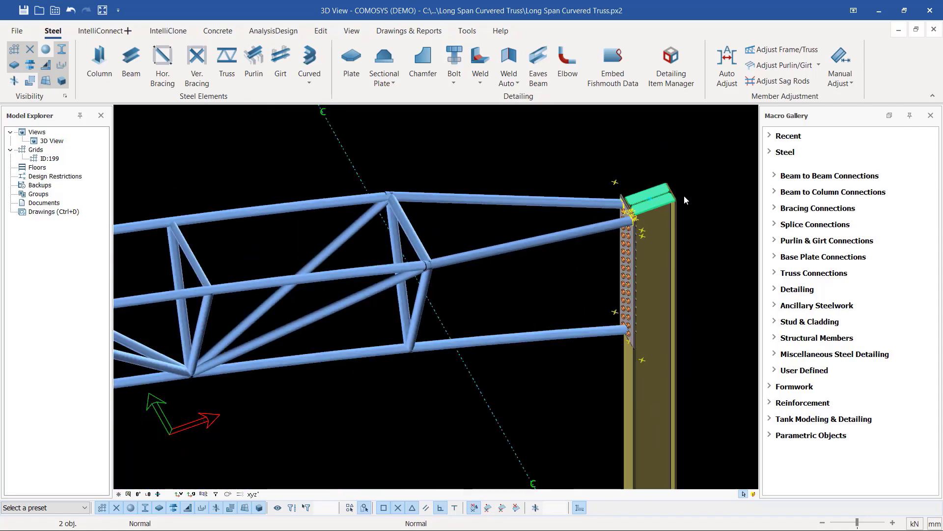
Add both grid A column top plates to the selected grid C pair and start a Copy Special Array
scroll(690, 197, down, 2)
scroll(320, 328, up, 9)
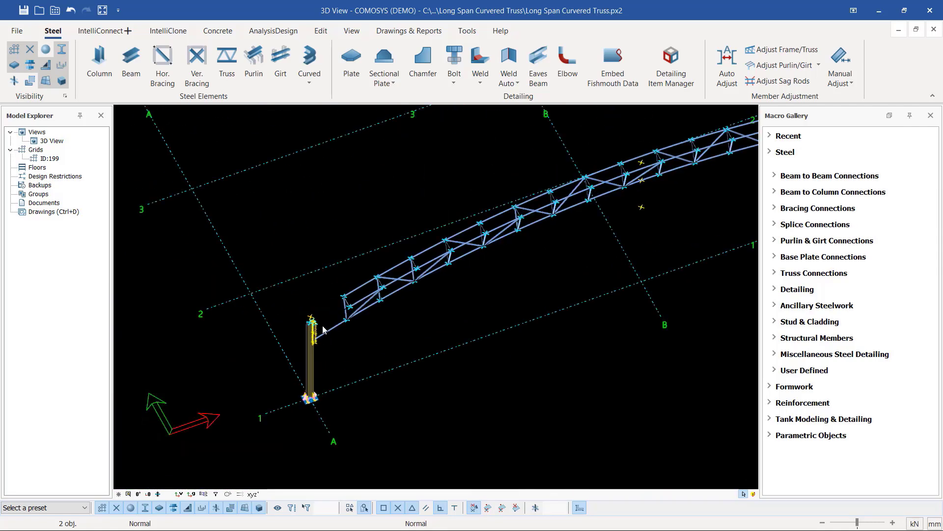
scroll(303, 321, up, 3)
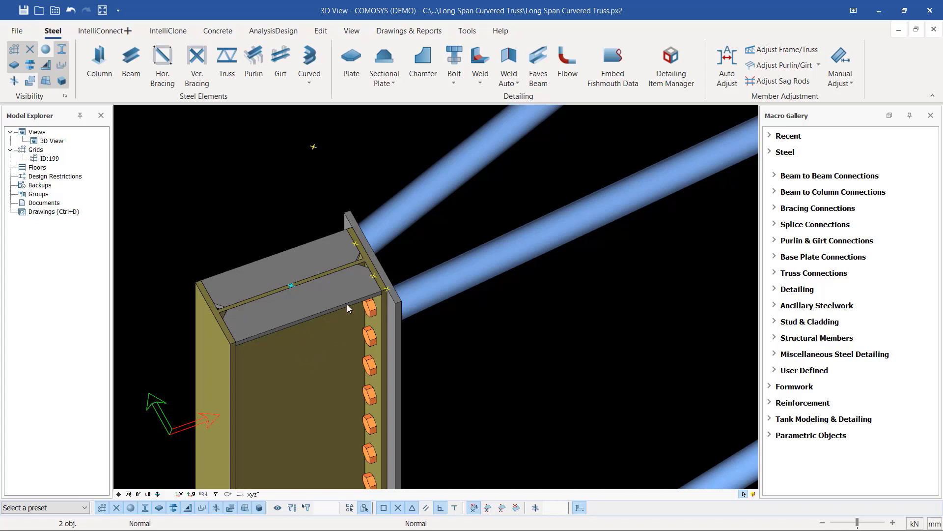
click(337, 294)
click(322, 252)
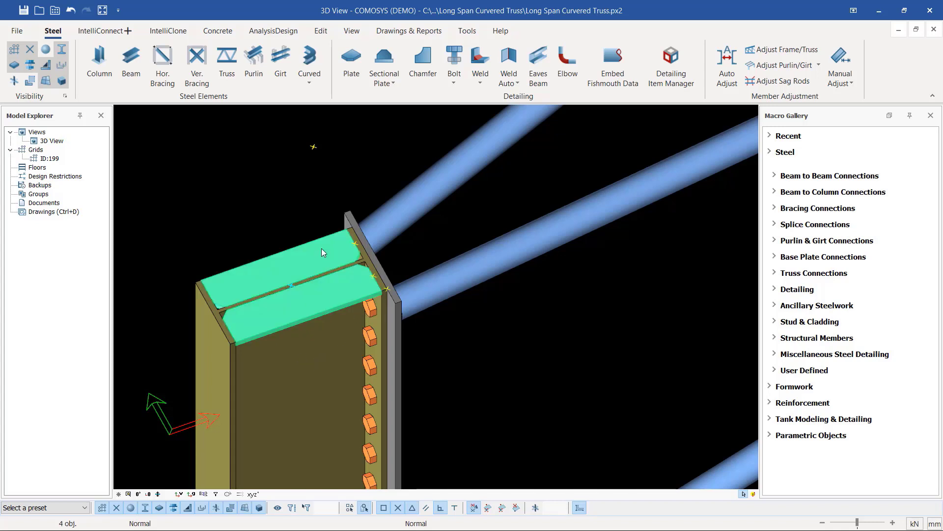
right_click(214, 162)
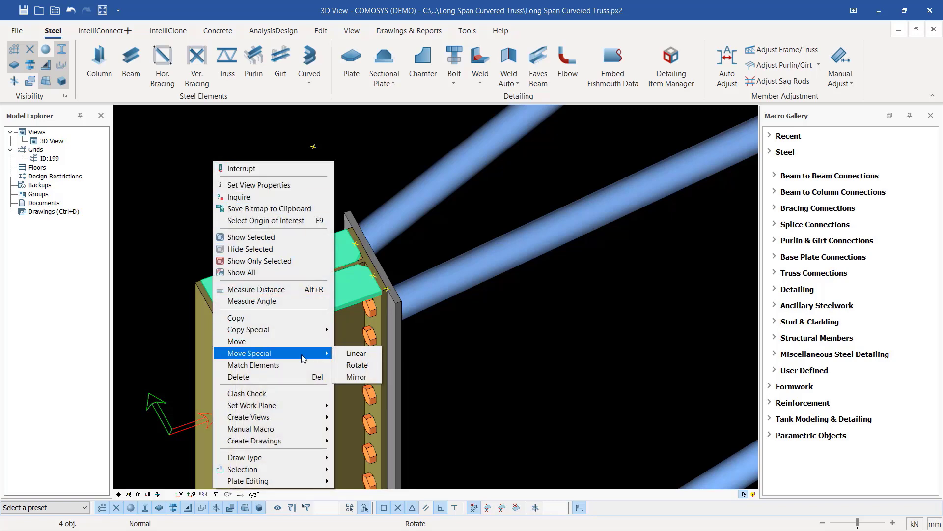
mouse_move(301, 335)
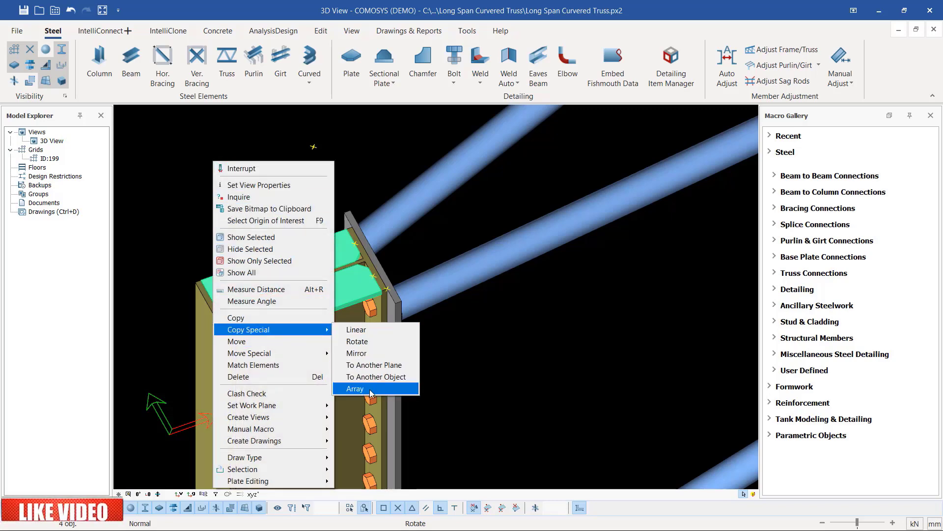
click(354, 388)
Set the array's Z spacing to 3*-435, keeping X and Y at 0
scroll(394, 154, down, 3)
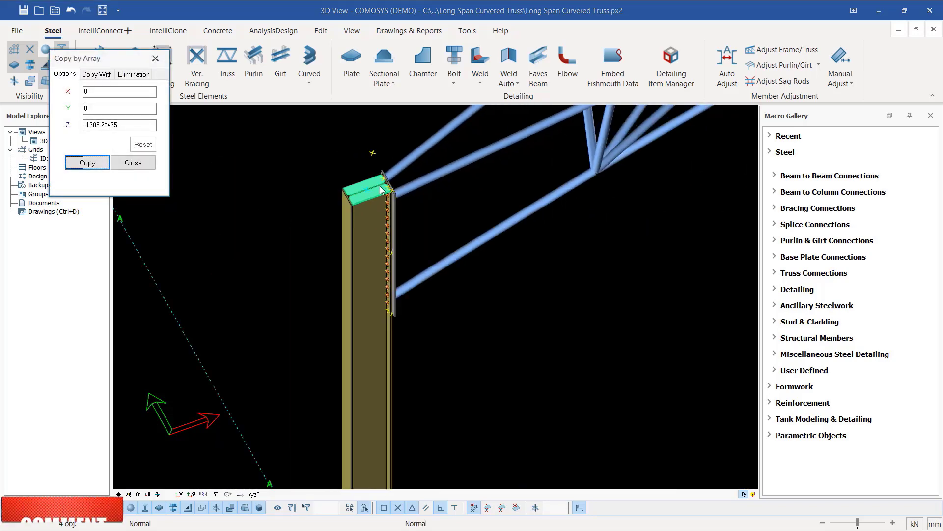
scroll(384, 202, up, 2)
scroll(378, 212, down, 1)
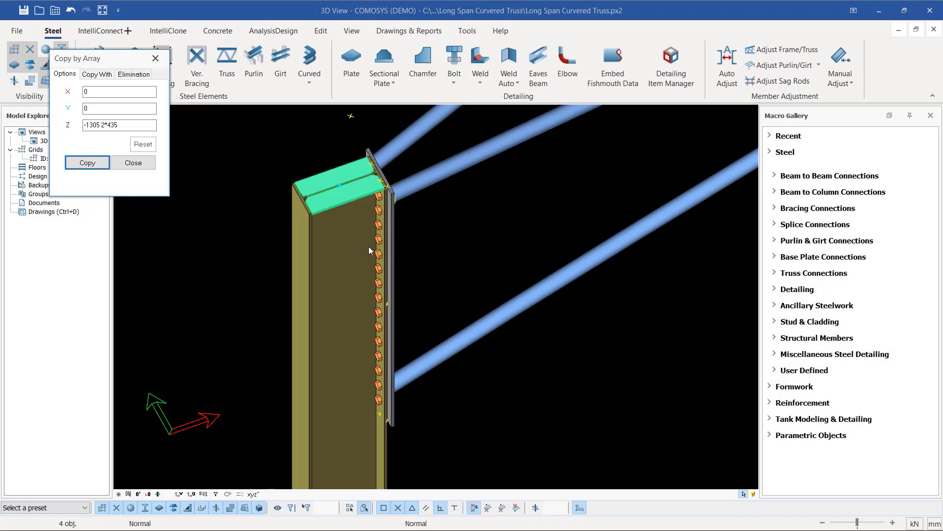
click(101, 126)
key(BackSpace)
key(BackSpace)
key(BackSpace)
key(BackSpace)
key(BackSpace)
key(BackSpace)
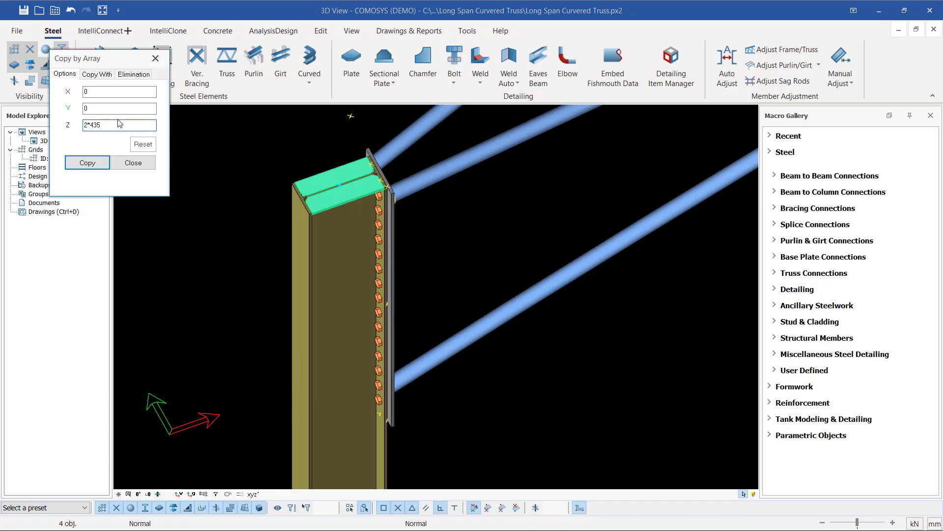
key(Delete)
text(3)
text(-)
Run the array copy to repeat the four selected top plates down the webs of both columns
scroll(346, 223, down, 3)
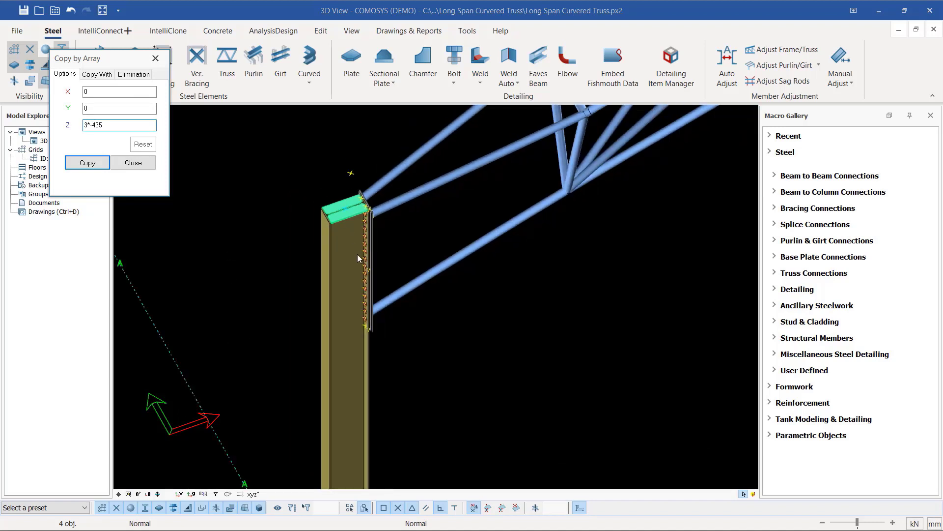
click(88, 163)
scroll(279, 337, down, 10)
scroll(541, 243, up, 5)
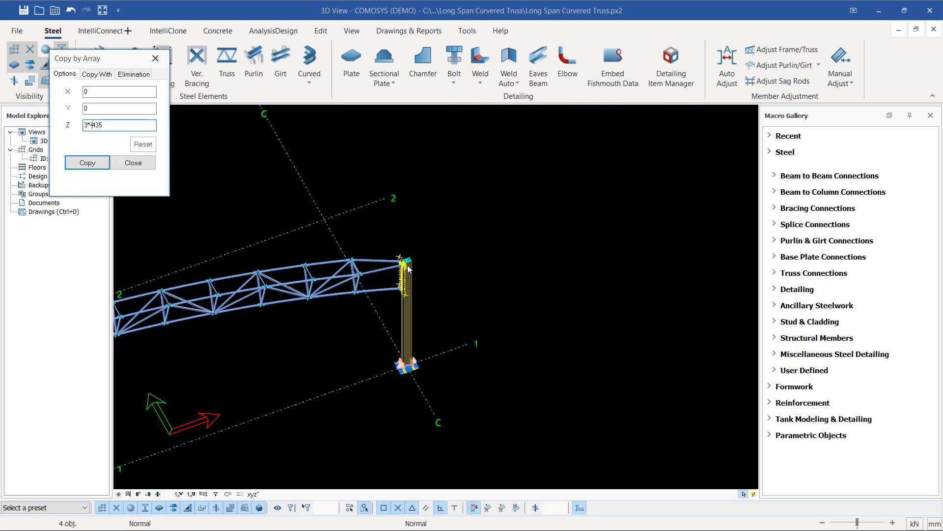
scroll(408, 264, up, 5)
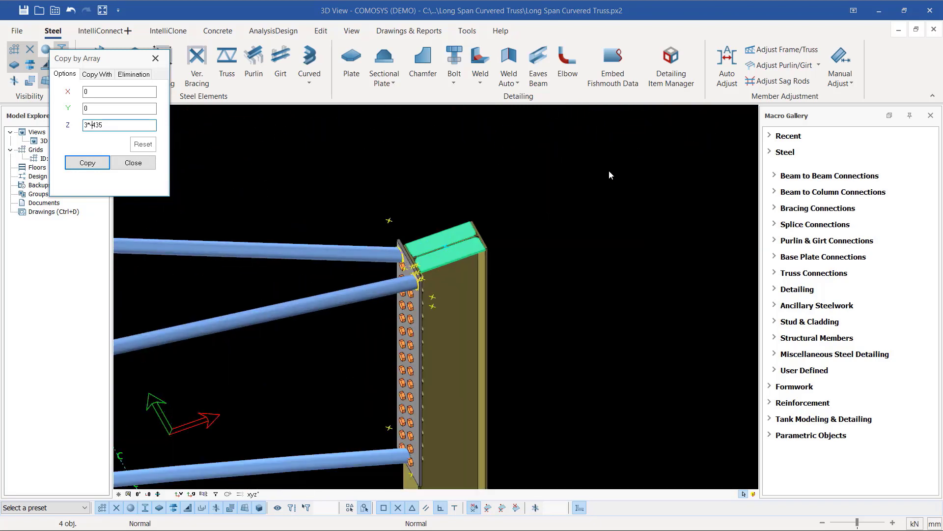
scroll(663, 196, down, 8)
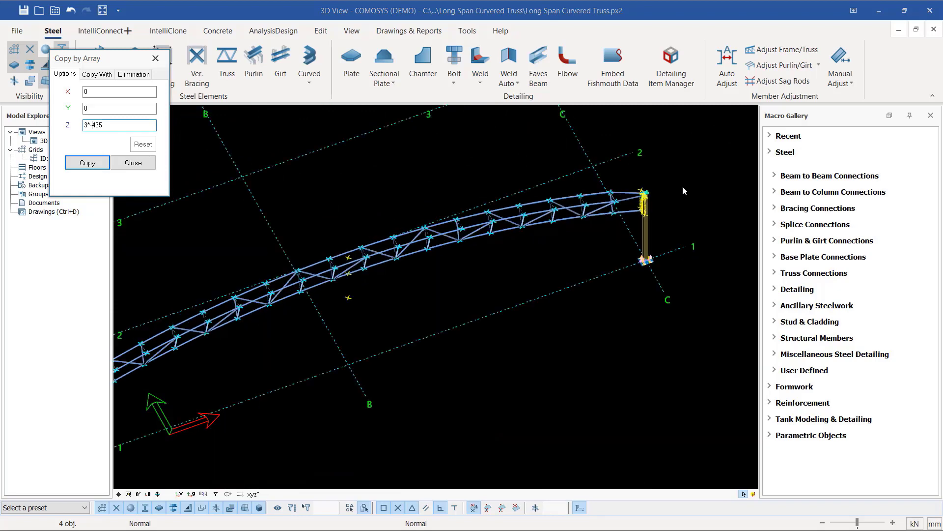
scroll(660, 197, down, 4)
scroll(276, 325, up, 5)
scroll(276, 324, up, 3)
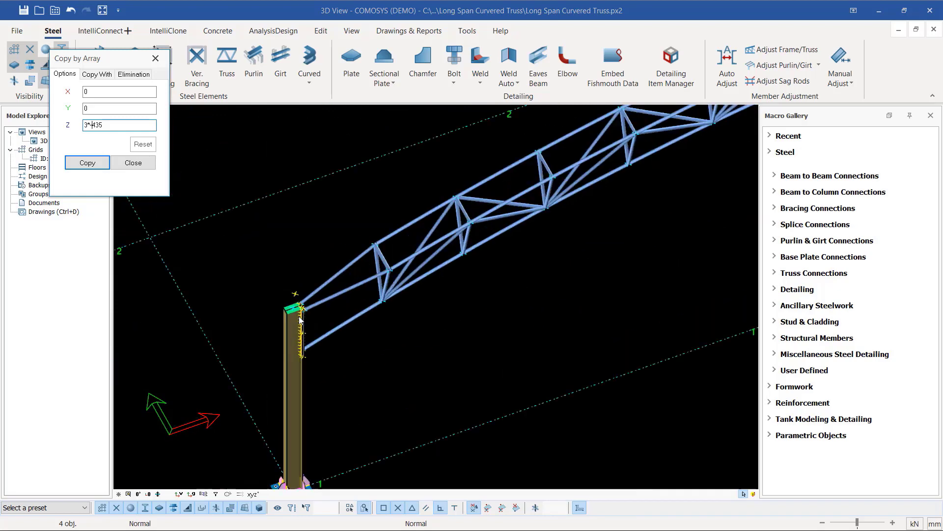
scroll(310, 241, up, 3)
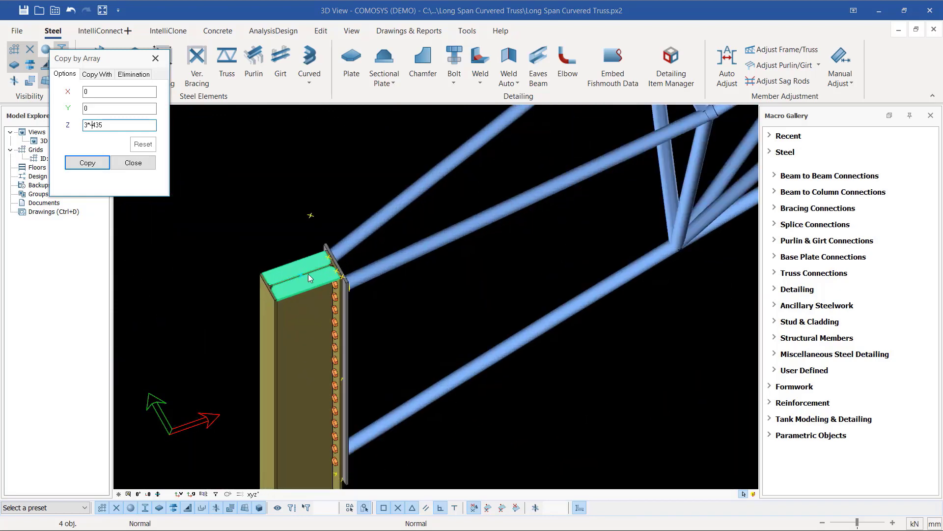
scroll(309, 273, down, 5)
scroll(286, 313, up, 2)
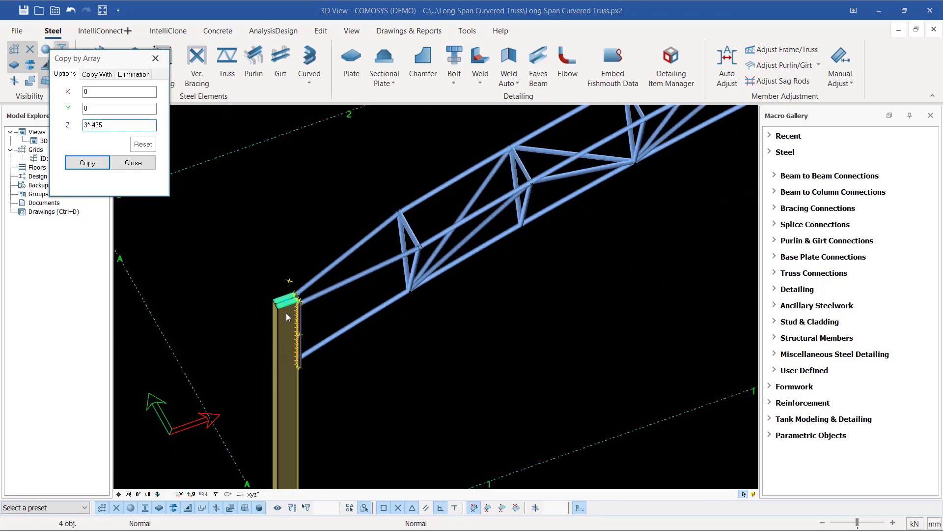
scroll(288, 317, up, 2)
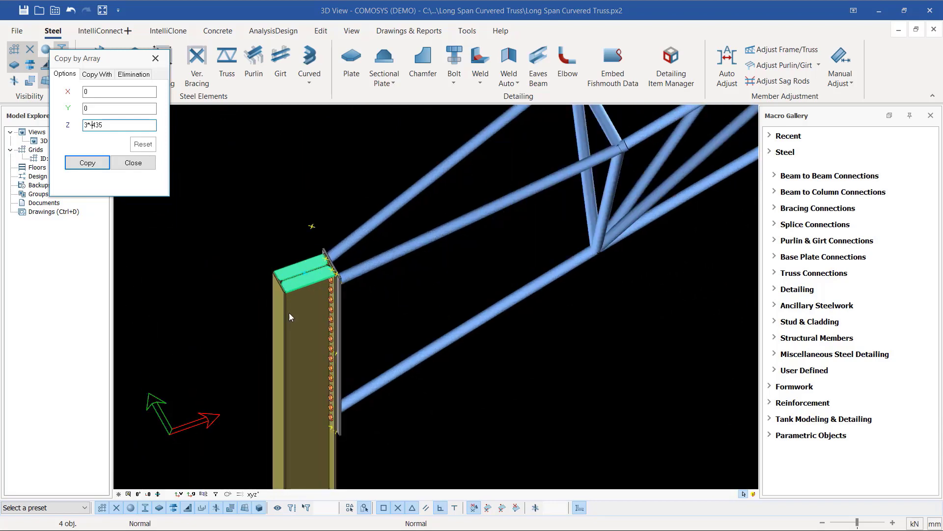
click(88, 162)
Inspect the copied stiffener plates beside the end plate bolts on the grid A and grid C columns, and close the array settings
scroll(339, 428, up, 5)
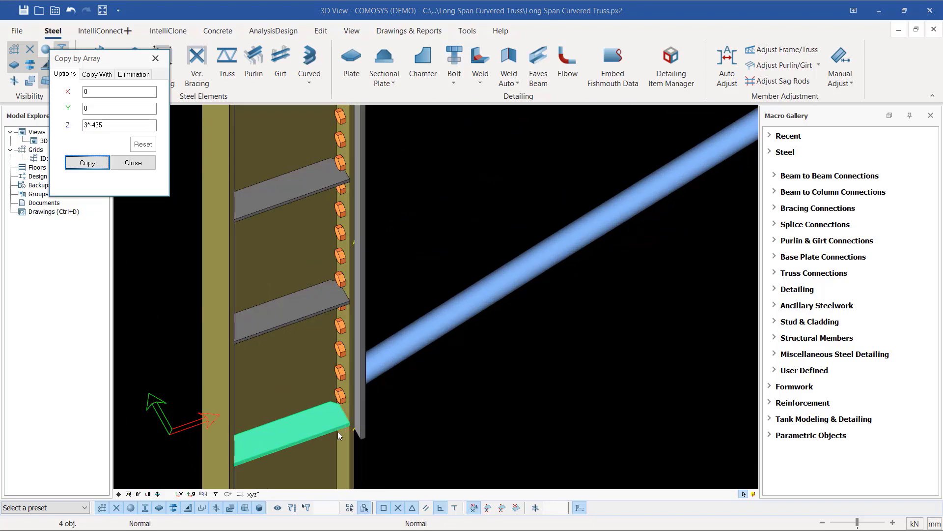
scroll(276, 409, down, 8)
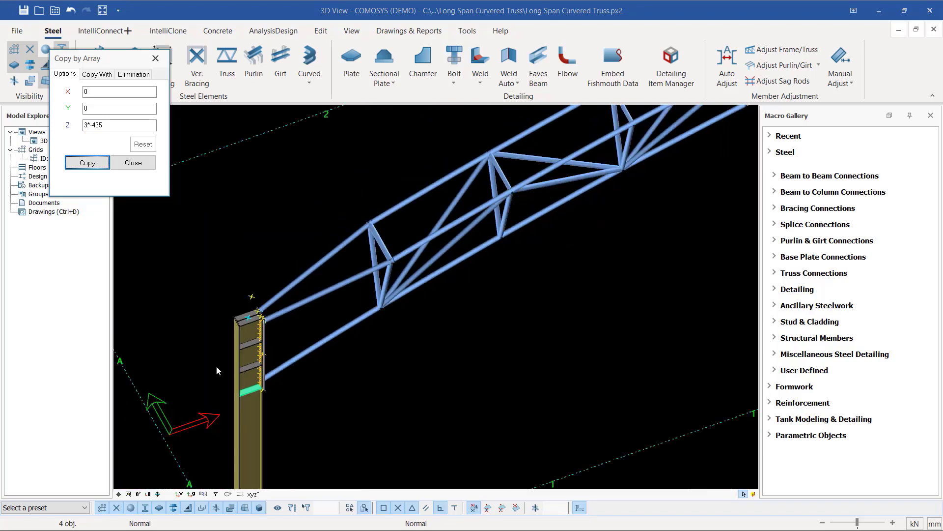
scroll(700, 201, up, 4)
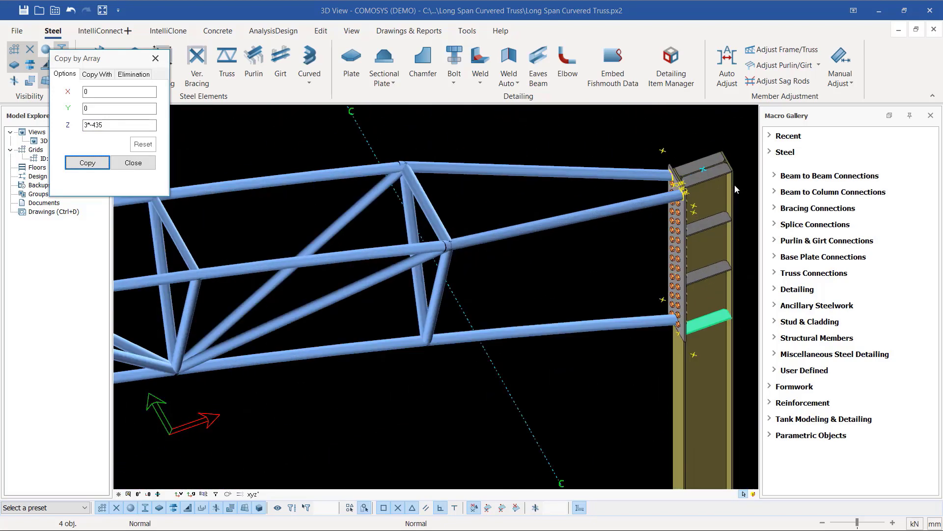
scroll(697, 209, down, 5)
scroll(260, 372, up, 8)
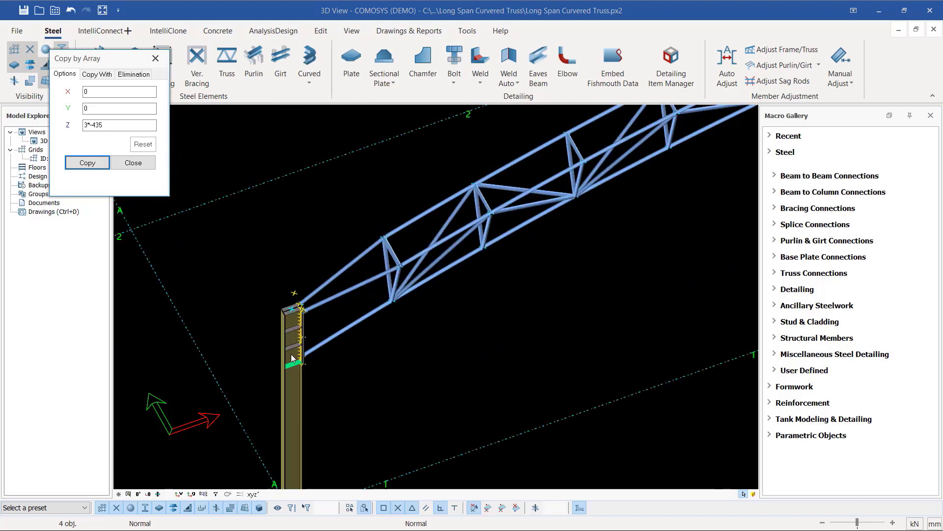
middle_drag(295, 371, 344, 371)
scroll(393, 308, down, 6)
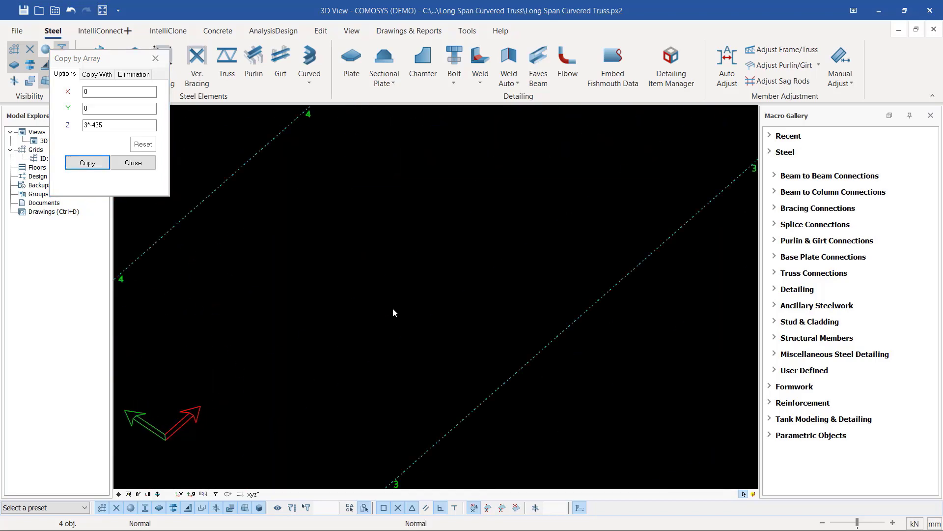
scroll(485, 373, up, 5)
scroll(455, 379, up, 3)
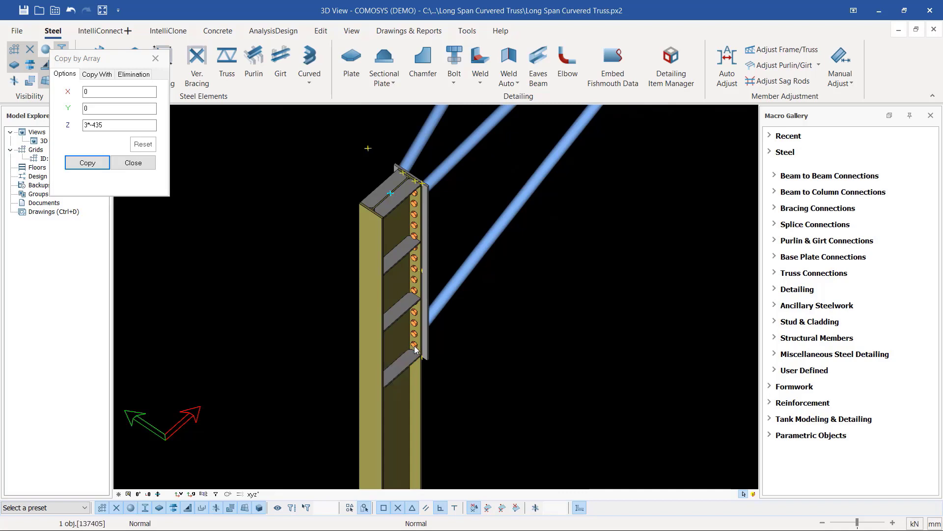
middle_drag(418, 334, 376, 329)
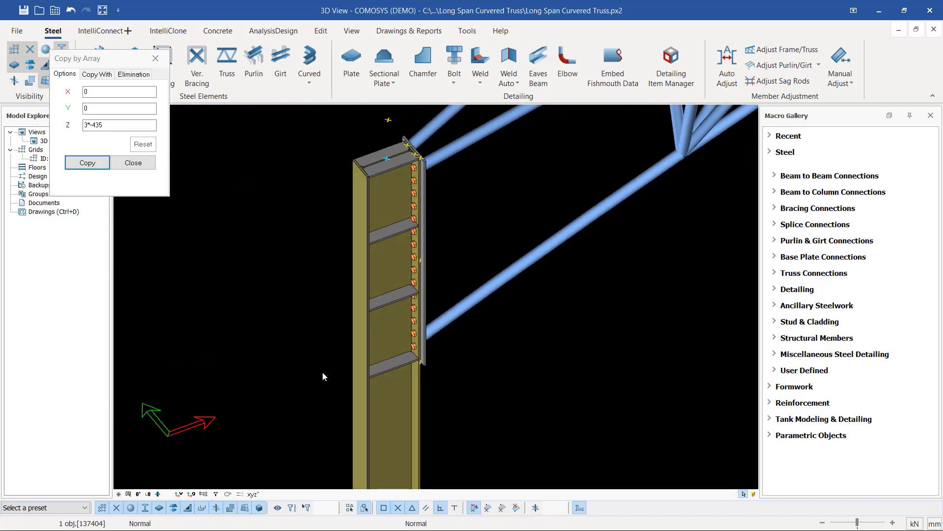
scroll(323, 372, down, 5)
scroll(328, 360, down, 4)
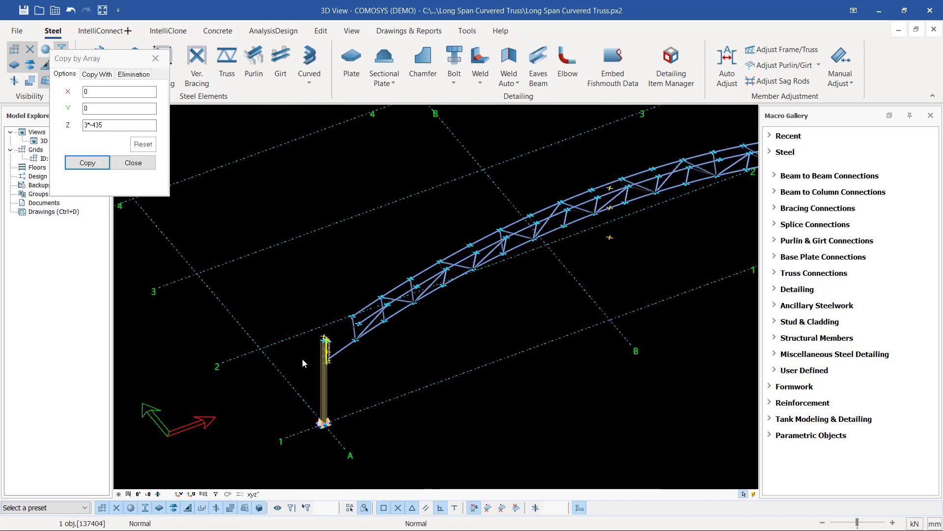
scroll(666, 219, up, 8)
scroll(666, 221, down, 6)
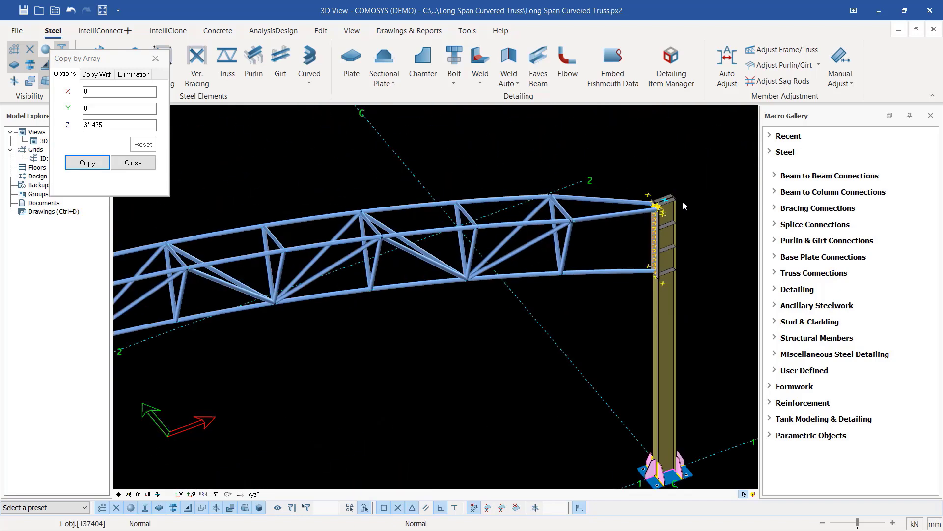
scroll(418, 217, down, 2)
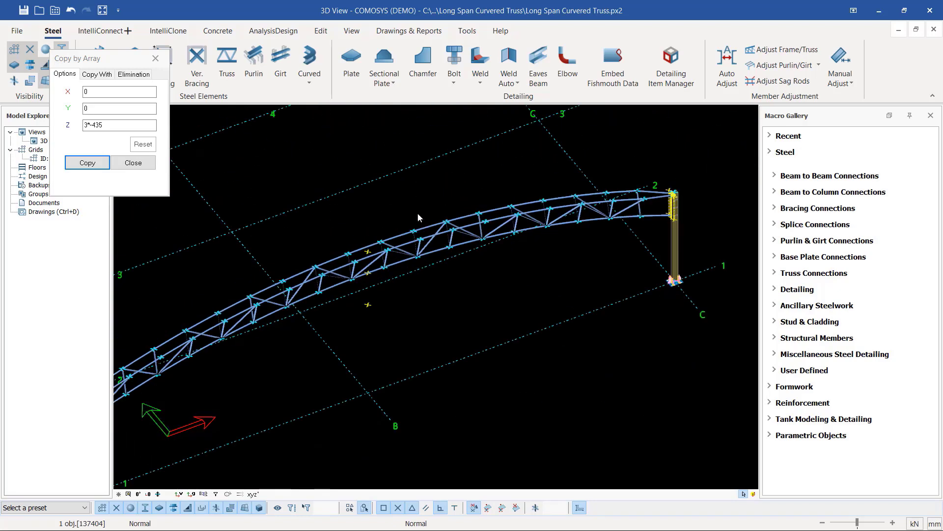
scroll(366, 256, up, 2)
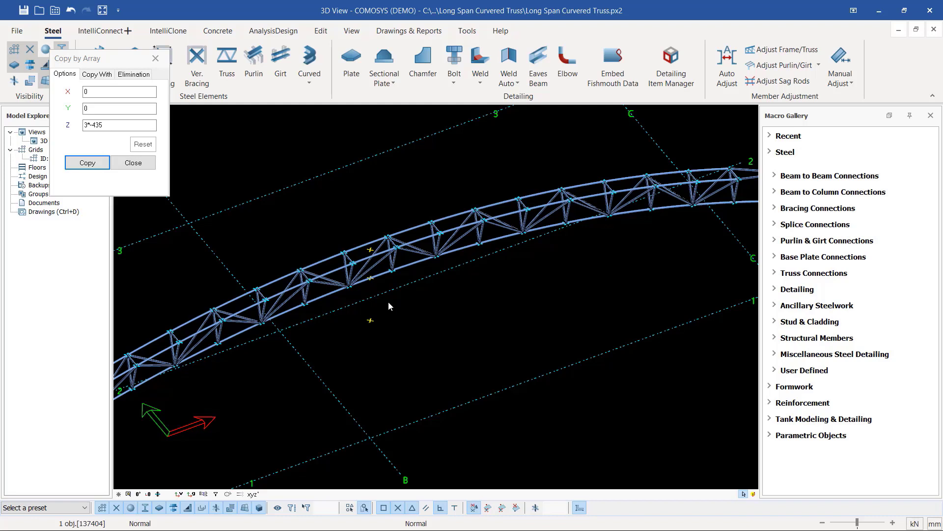
click(133, 163)
Review the finished curved truss, from the stiffened column connections at both ends to the members at midspan
scroll(447, 188, down, 3)
scroll(270, 256, up, 6)
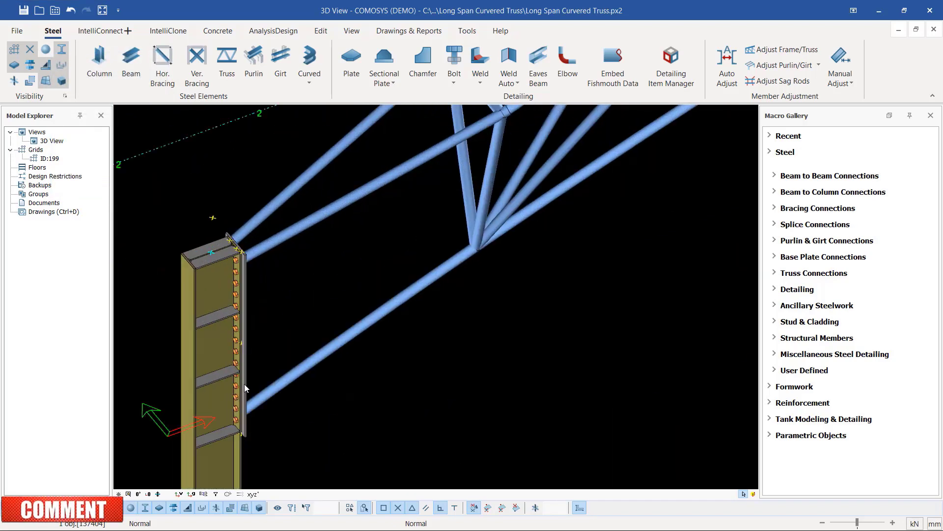
scroll(236, 304, down, 4)
scroll(248, 304, down, 4)
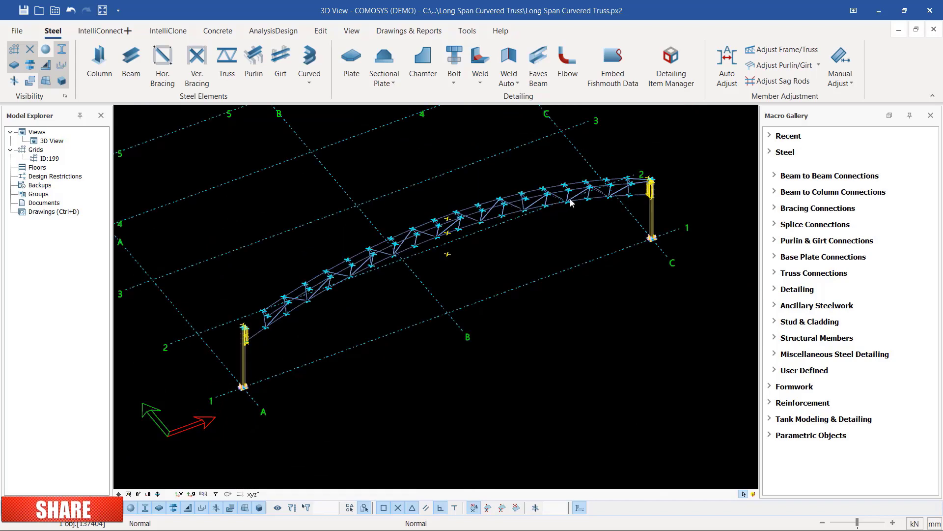
scroll(633, 185, up, 6)
scroll(634, 185, down, 8)
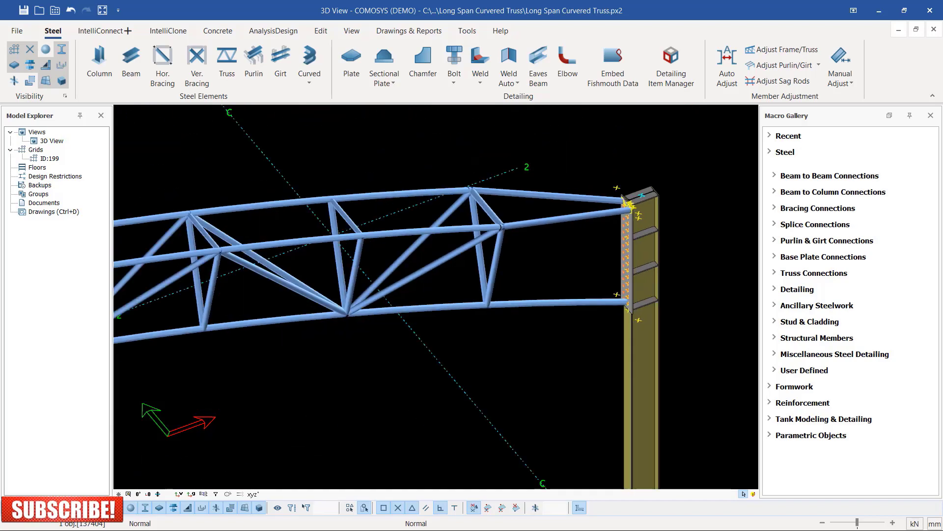
scroll(639, 260, down, 1)
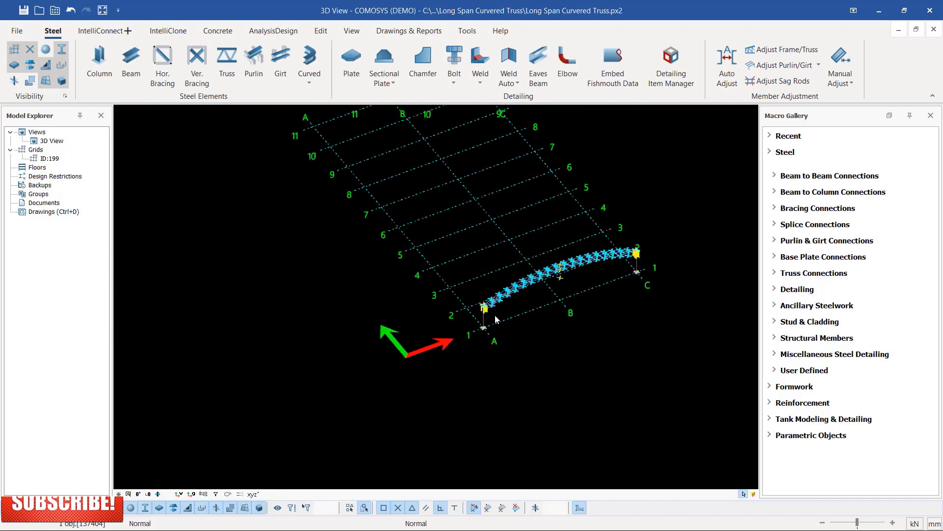
scroll(642, 256, up, 4)
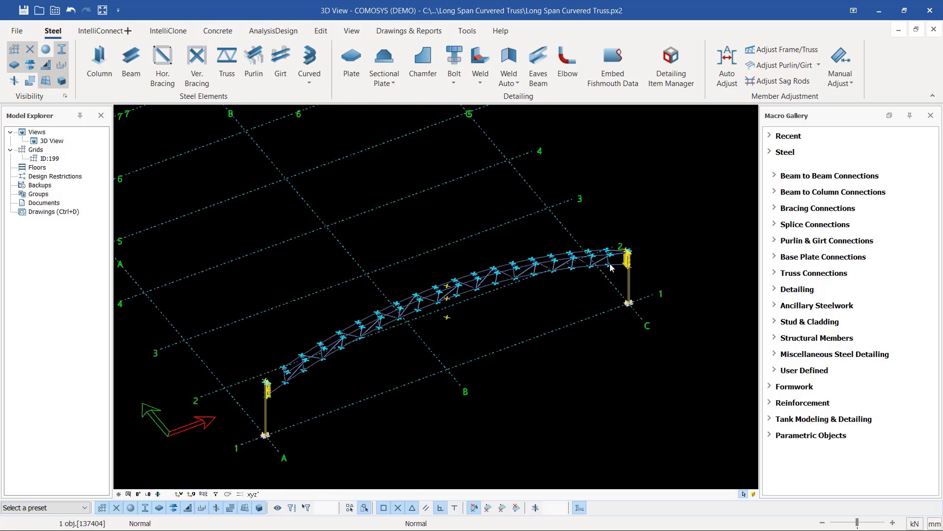
scroll(400, 325, up, 5)
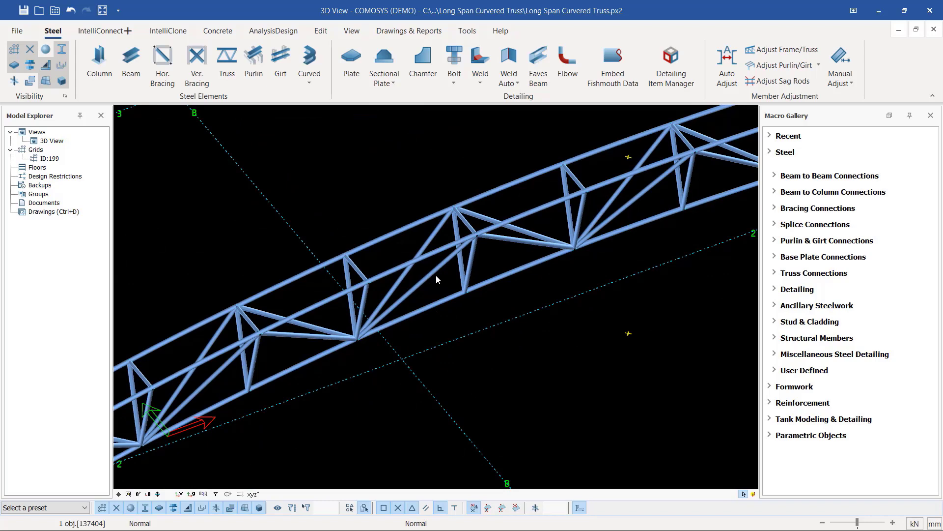
scroll(437, 280, up, 1)
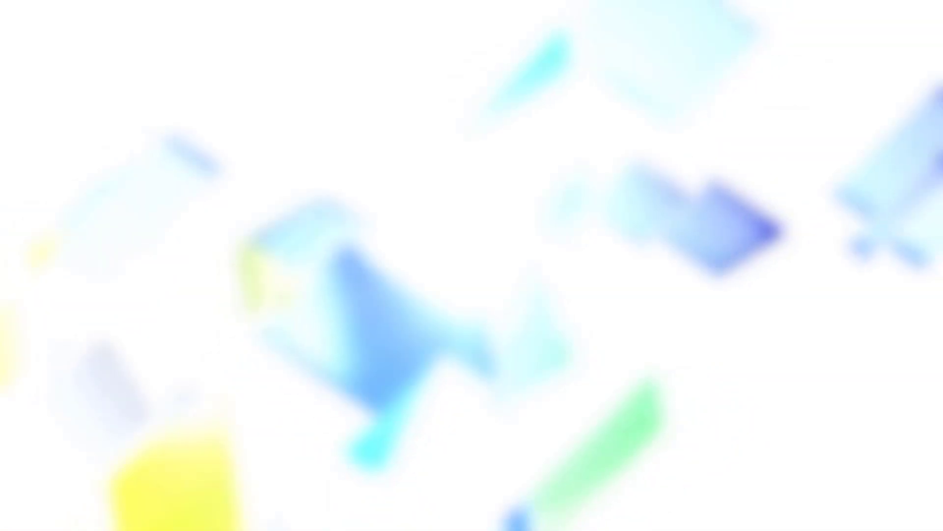